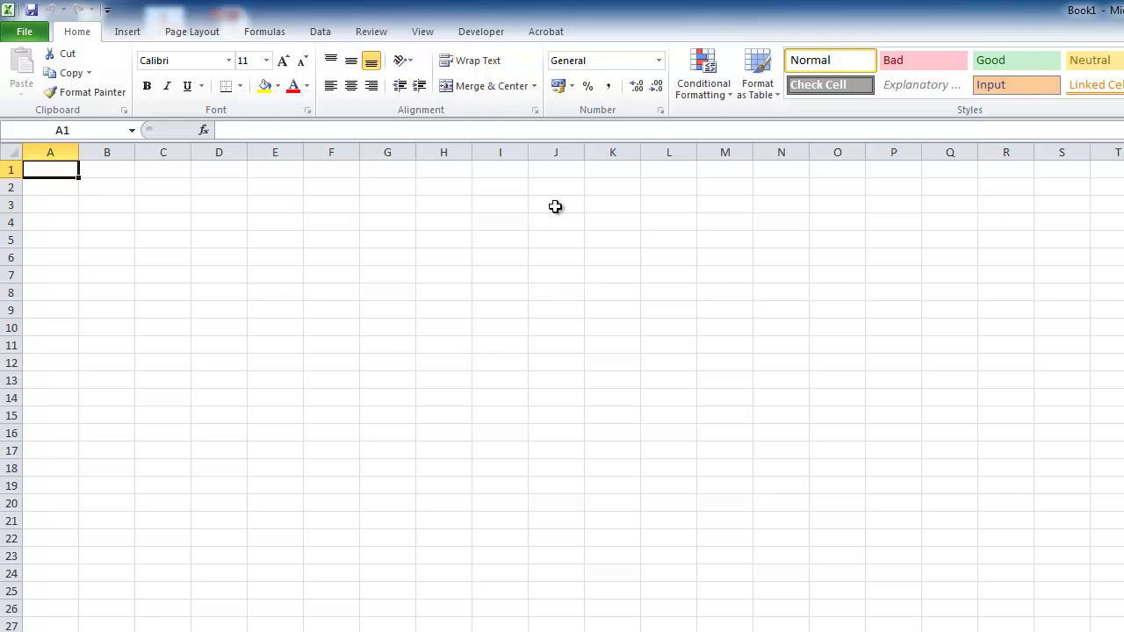
Step: Set up a new macro recording named SetupSpreadsheet and assign it the shortcut Ctrl+Shift+S
{"action": "left_click", "coordinate": [490, 35]}
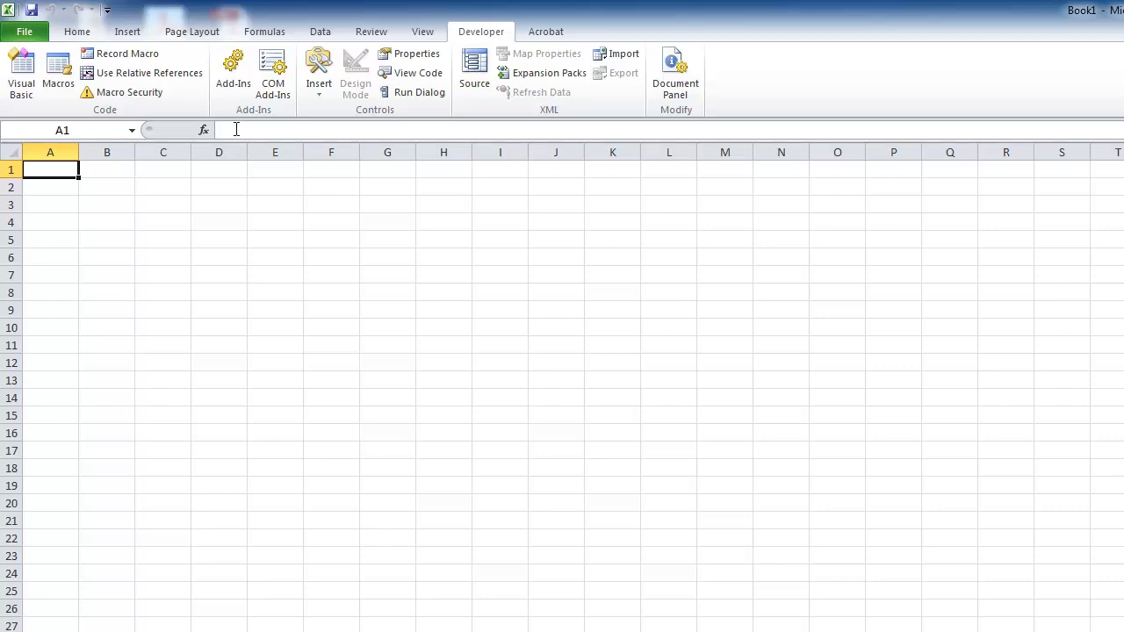
{"action": "left_click", "coordinate": [102, 62]}
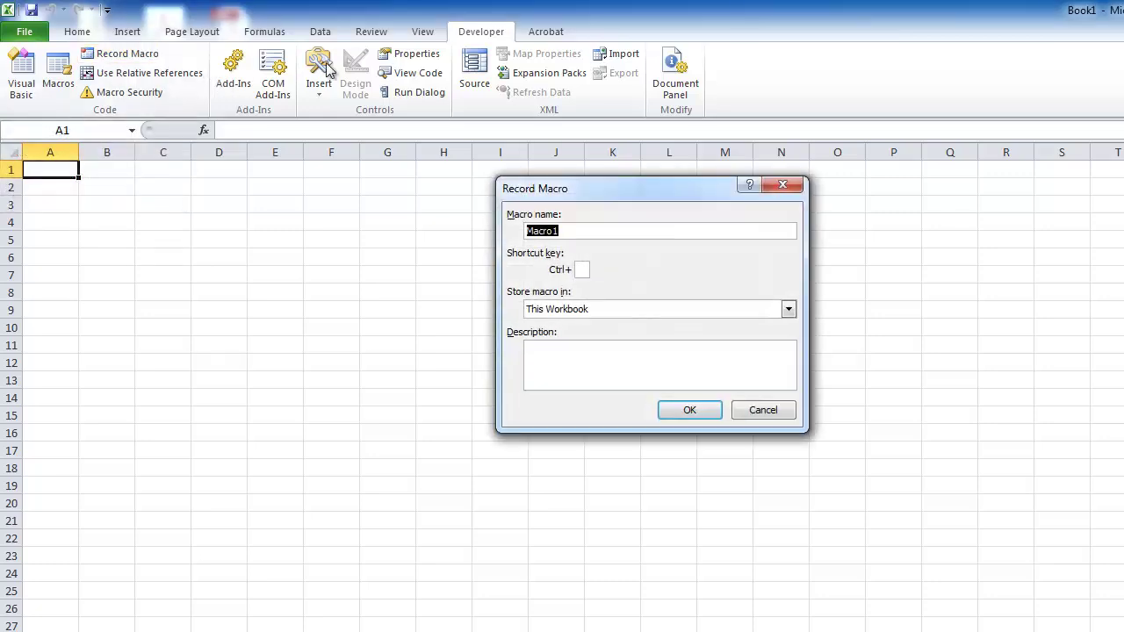
{"action": "left_click_drag", "start_coordinate": [649, 182], "coordinate": [410, 191]}
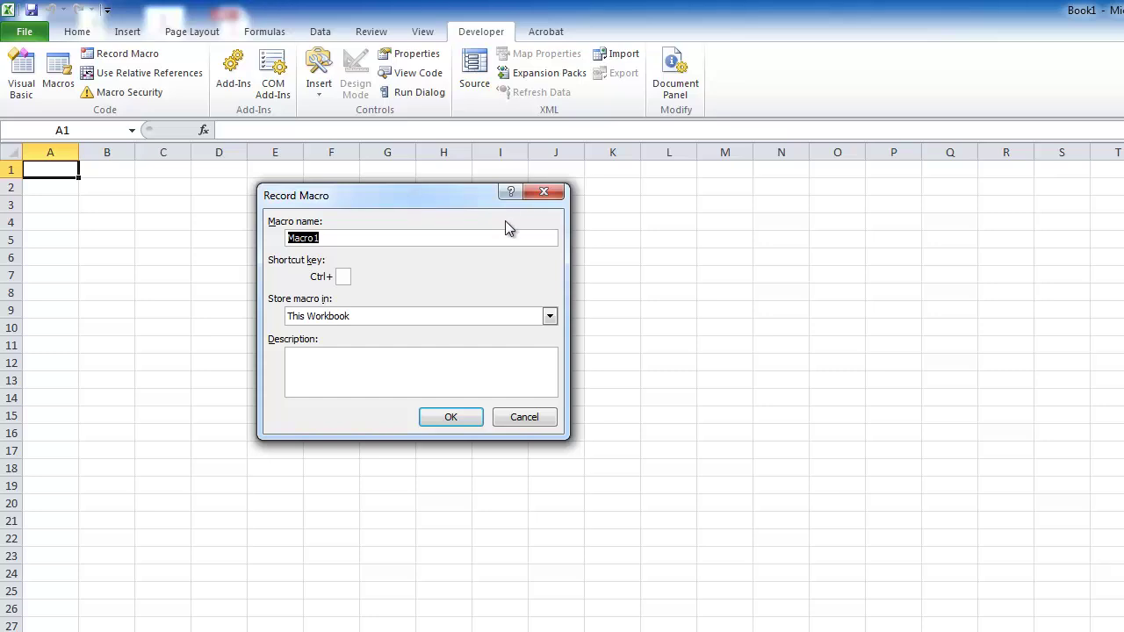
{"action": "type", "text": "setup_spreadsheet"}
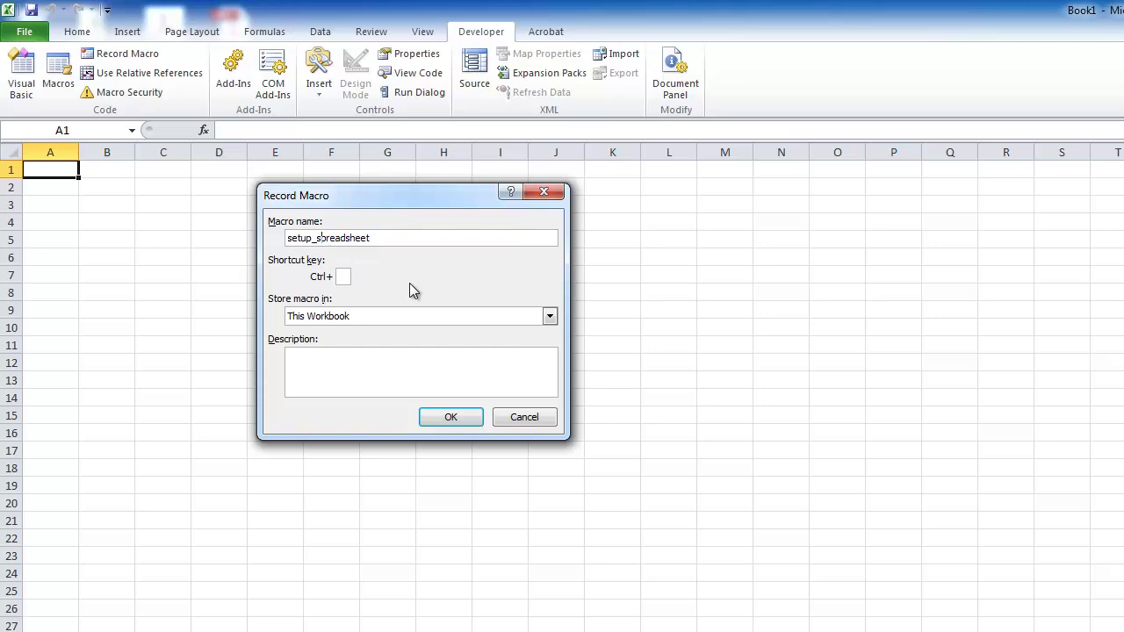
{"action": "key", "text": "BackSpace"}
{"action": "key", "text": "BackSpace"}
{"action": "type", "text": "S"}
{"action": "key", "text": "Left"}
{"action": "key", "text": "BackSpace"}
{"action": "type", "text": "A"}
{"action": "key", "text": "BackSpace"}
{"action": "type", "text": "S"}
{"action": "left_click", "coordinate": [343, 276]}
{"action": "type", "text": "S"}
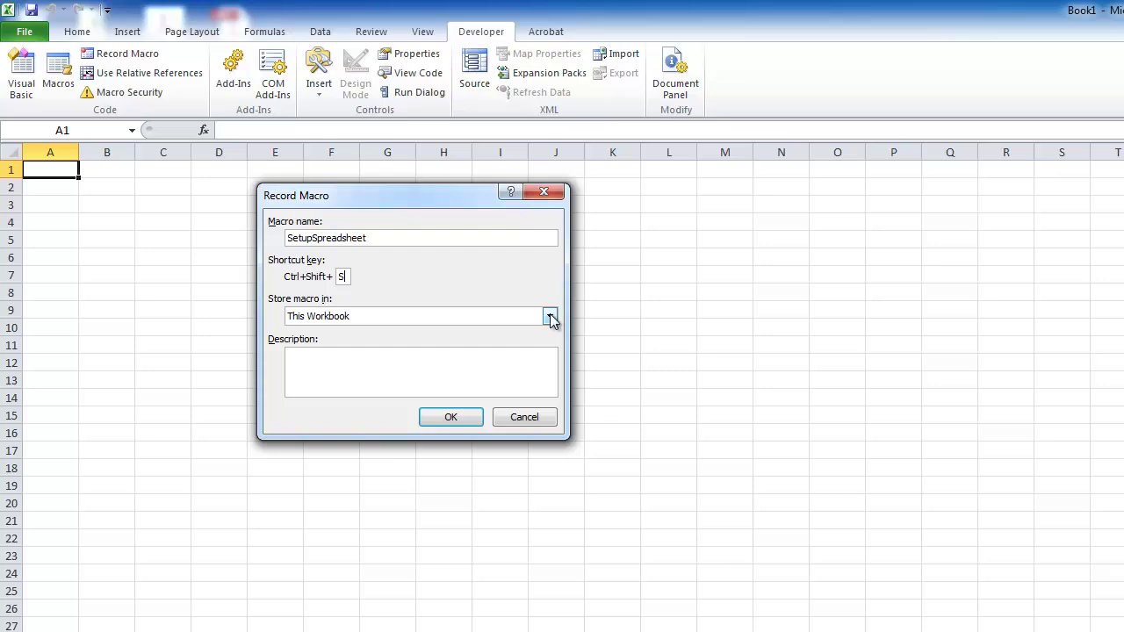
Step: Store the macro in This Workbook with the description "My first macro" and start recording
{"action": "left_click", "coordinate": [550, 317]}
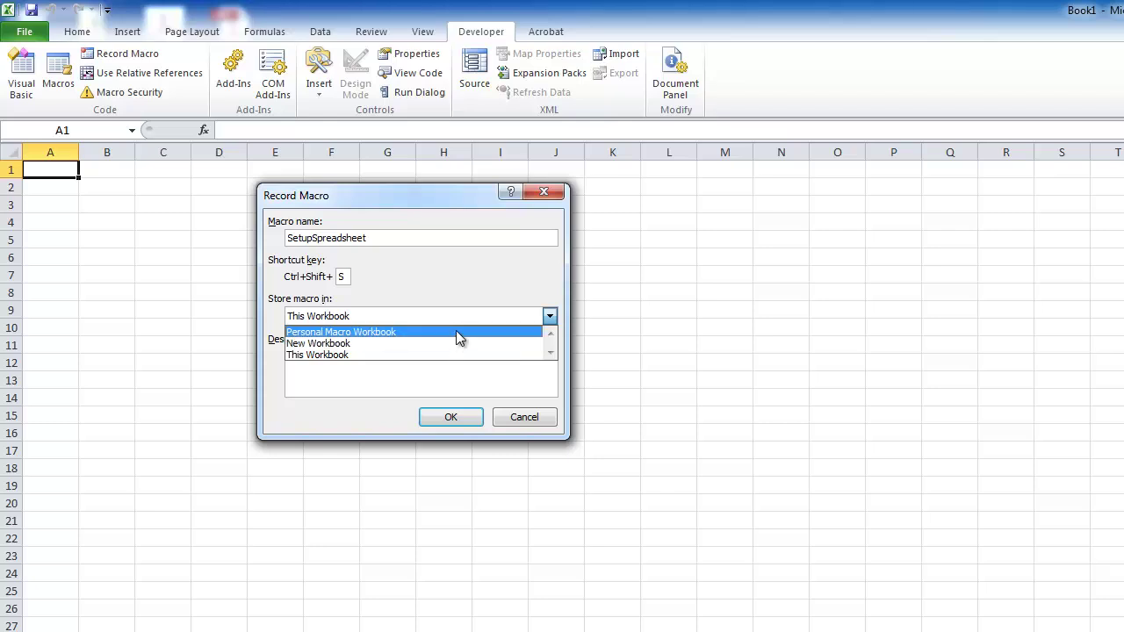
{"action": "left_click", "coordinate": [550, 316]}
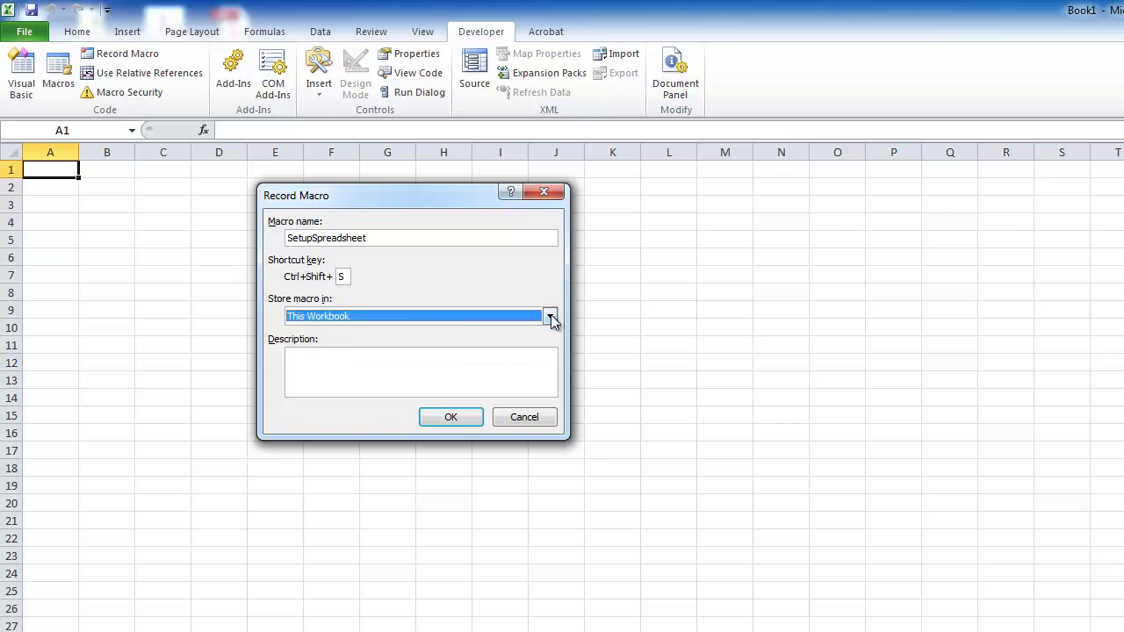
{"action": "left_click", "coordinate": [550, 318]}
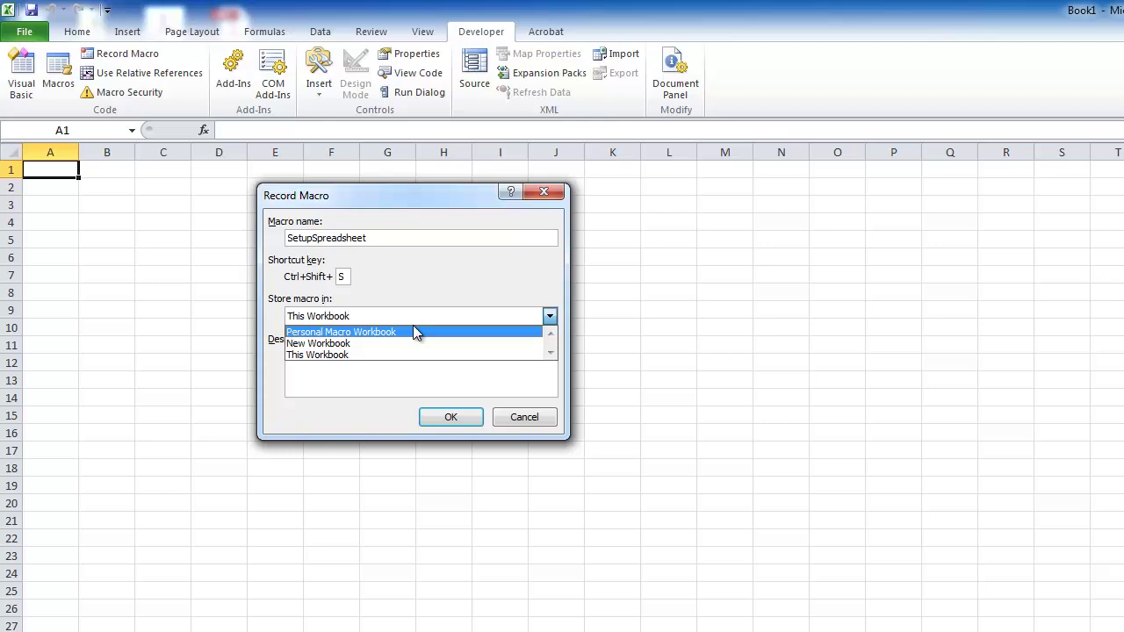
{"action": "left_click", "coordinate": [372, 355]}
{"action": "left_click", "coordinate": [378, 355]}
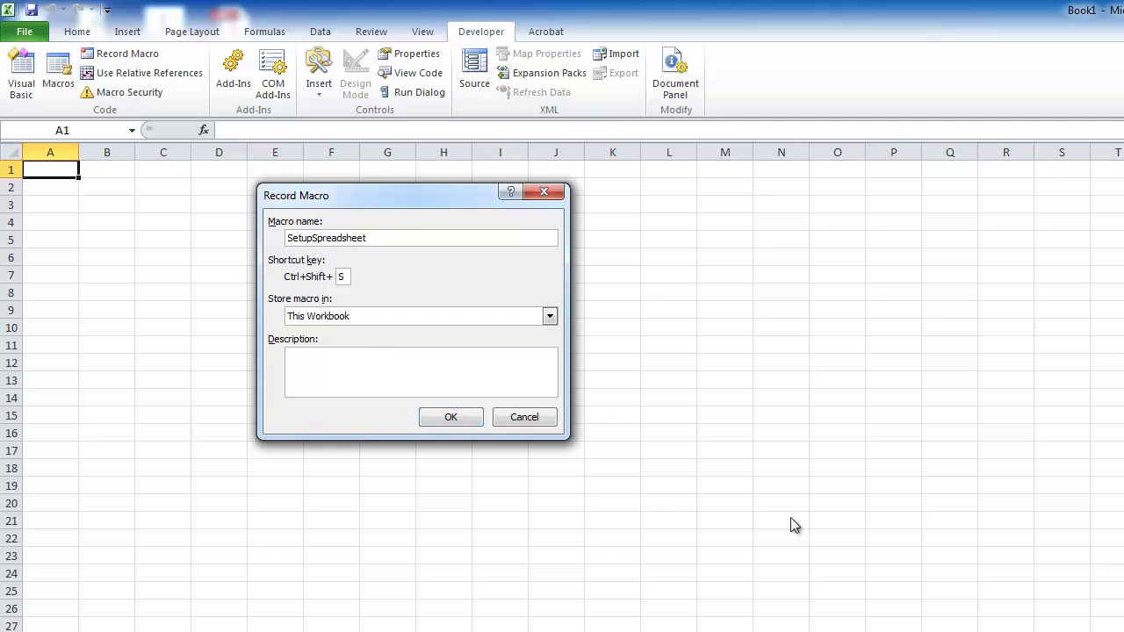
{"action": "type", "text": "My first macro"}
{"action": "left_click", "coordinate": [468, 420]}
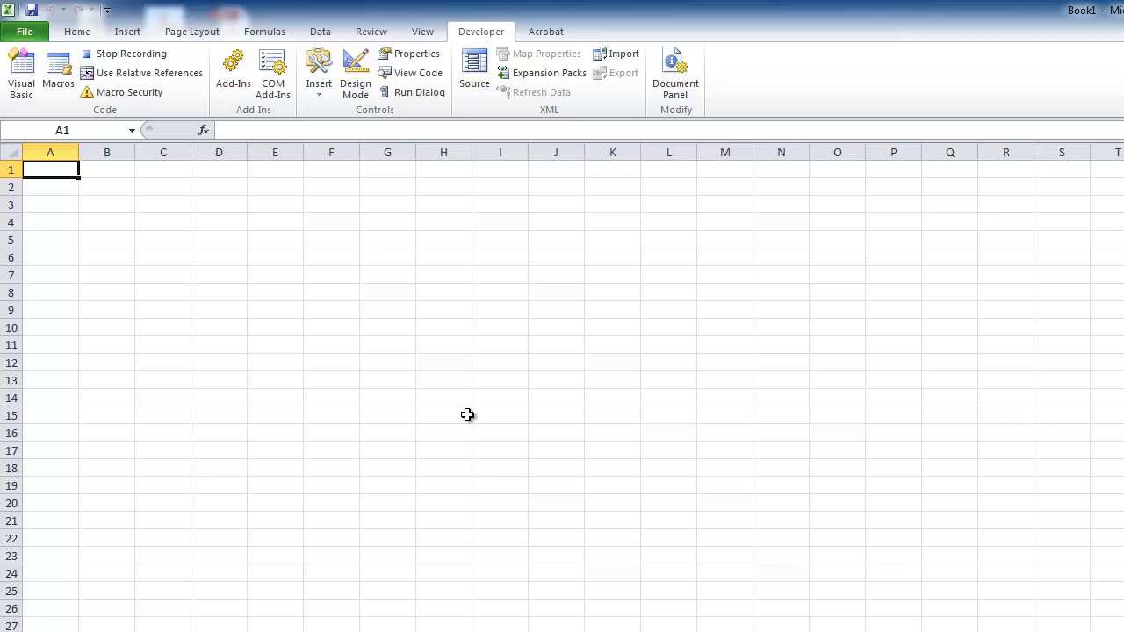
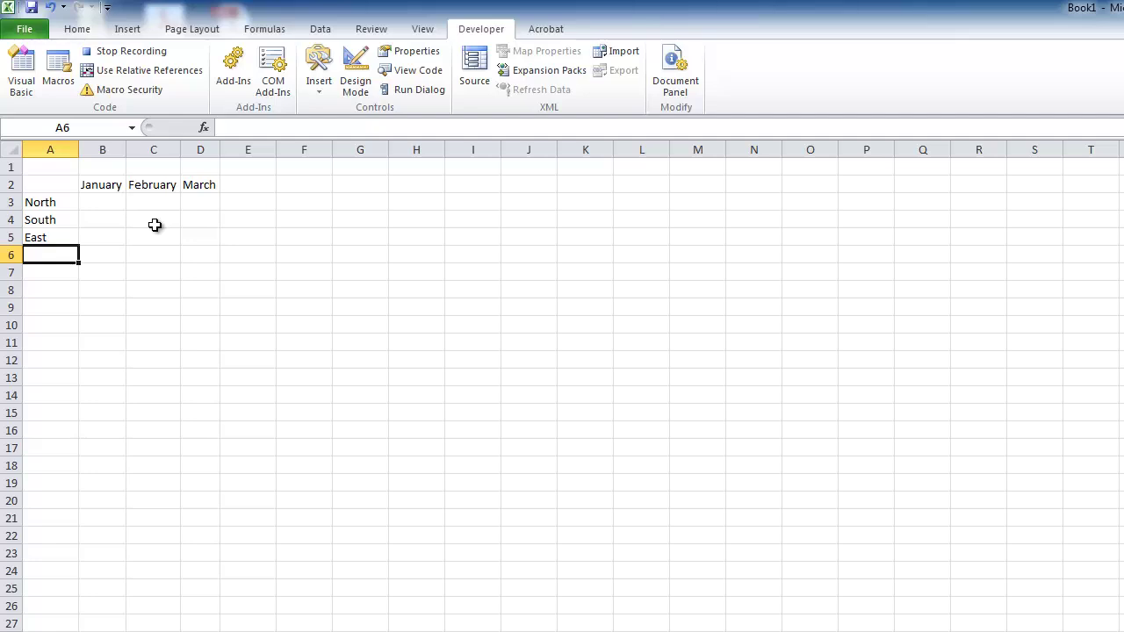
Step: Enter the row labels West in A6 and Total in A8
{"action": "type", "text": "West"}
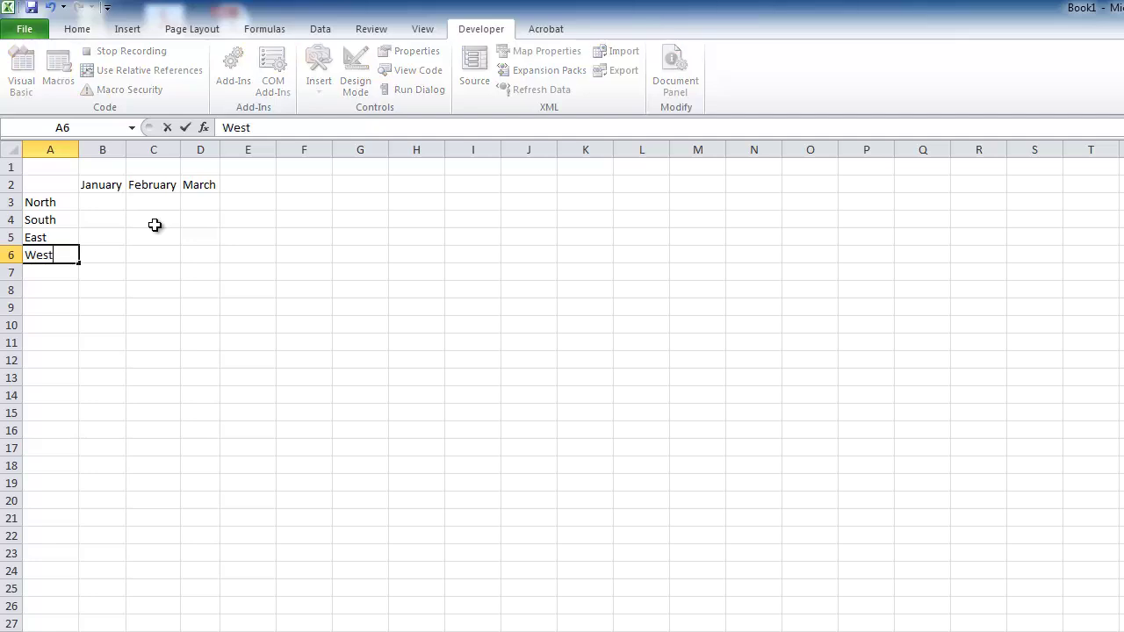
{"action": "key", "text": "Tab"}
{"action": "key", "text": "Return"}
{"action": "key", "text": "Return"}
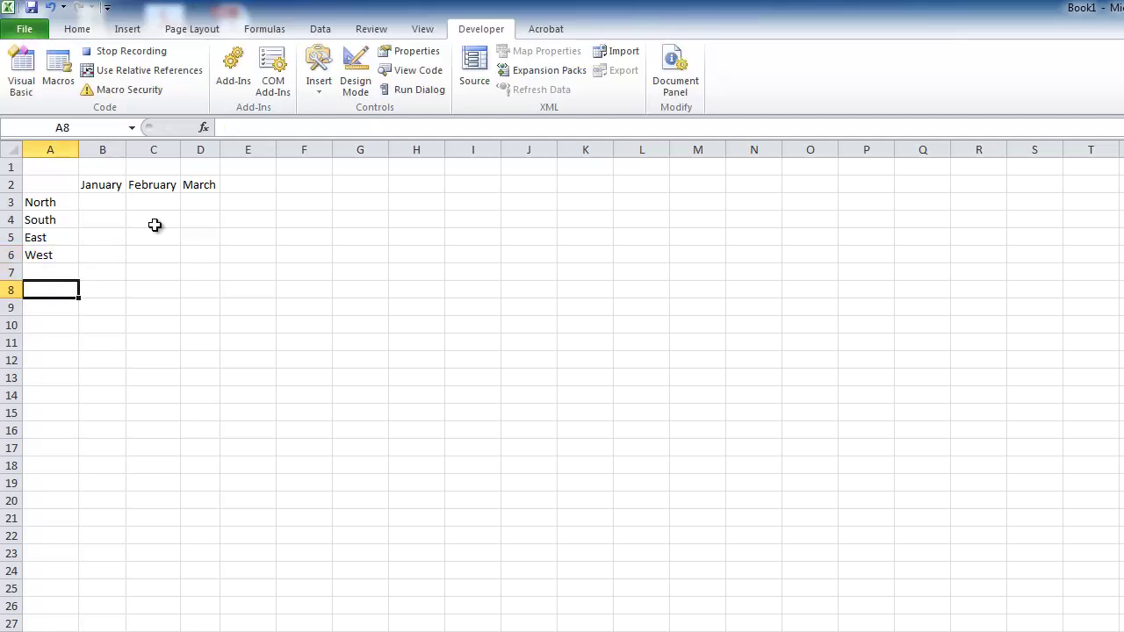
{"action": "type", "text": "To"}
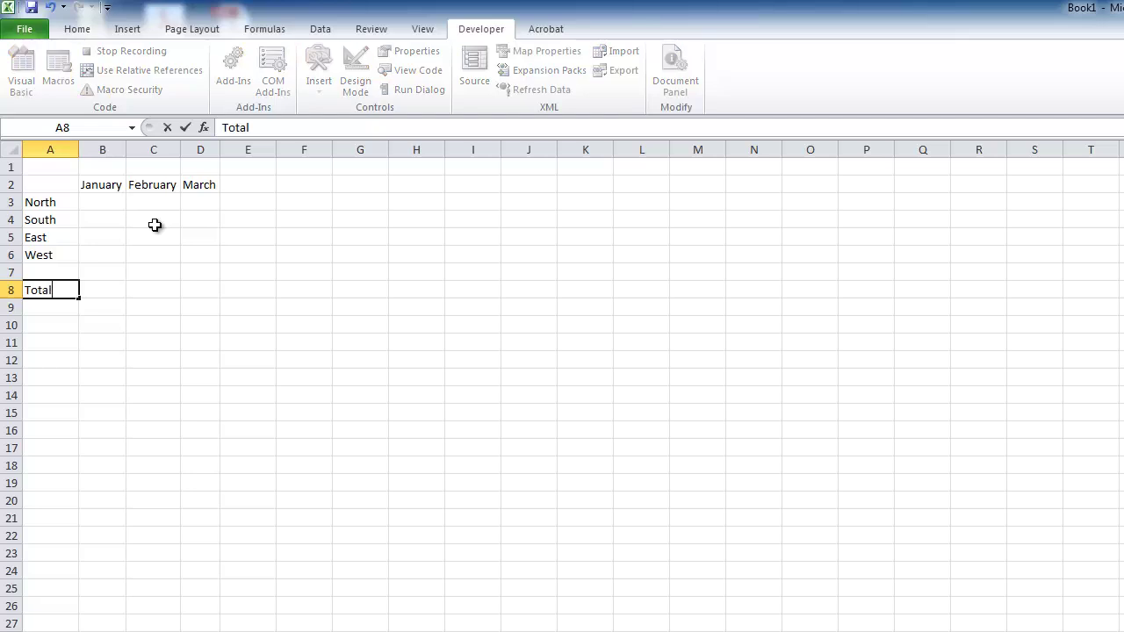
{"action": "type", "text": "tal"}
{"action": "key", "text": "Tab"}
Step: Enter the column heading Total in cell F2
{"action": "key", "text": "Tab"}
{"action": "key", "text": "Tab"}
{"action": "key", "text": "Tab"}
{"action": "key", "text": "Tab"}
{"action": "key", "text": "Up"}
{"action": "key", "text": "Up"}
{"action": "key", "text": "Up"}
{"action": "key", "text": "Up"}
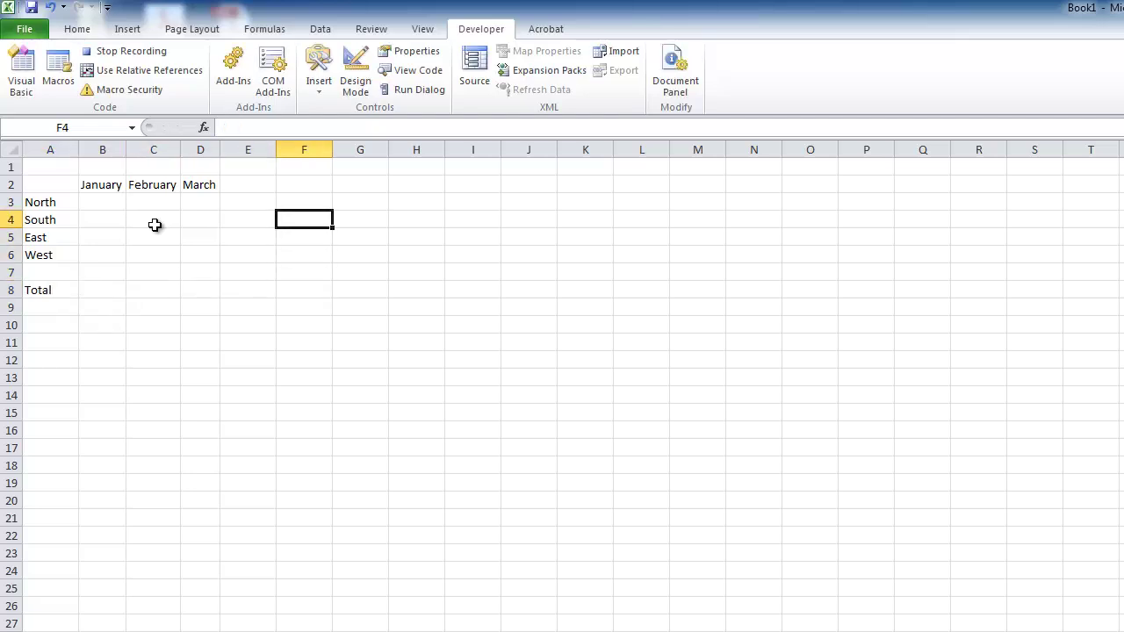
{"action": "key", "text": "Up"}
{"action": "key", "text": "Up"}
{"action": "type", "text": "Total"}
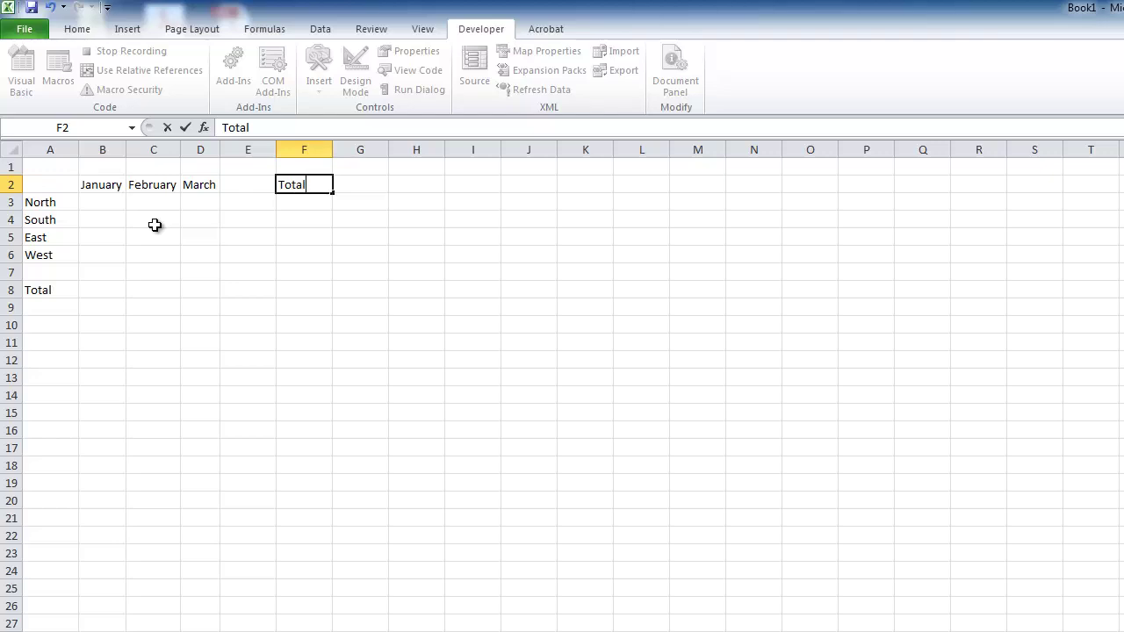
{"action": "key", "text": "Return"}
Step: Make the month headings in B2:D2, the row labels in A3:A8 and the Total heading in F2 bold
{"action": "left_click_drag", "start_coordinate": [88, 184], "coordinate": [197, 186]}
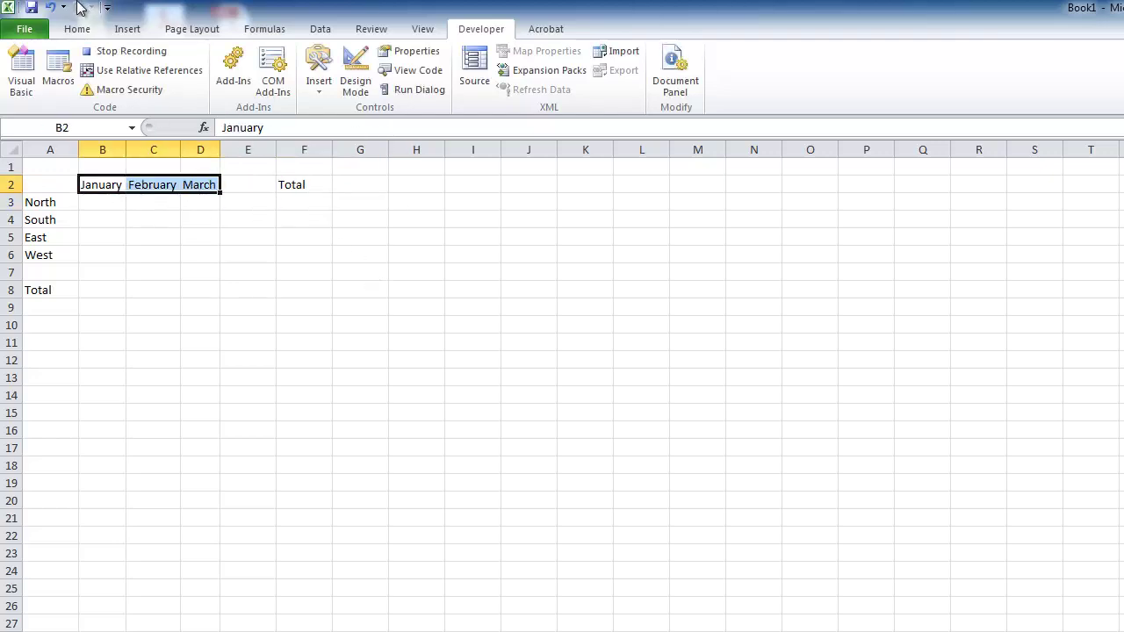
{"action": "left_click", "coordinate": [77, 29]}
{"action": "left_click", "coordinate": [147, 83]}
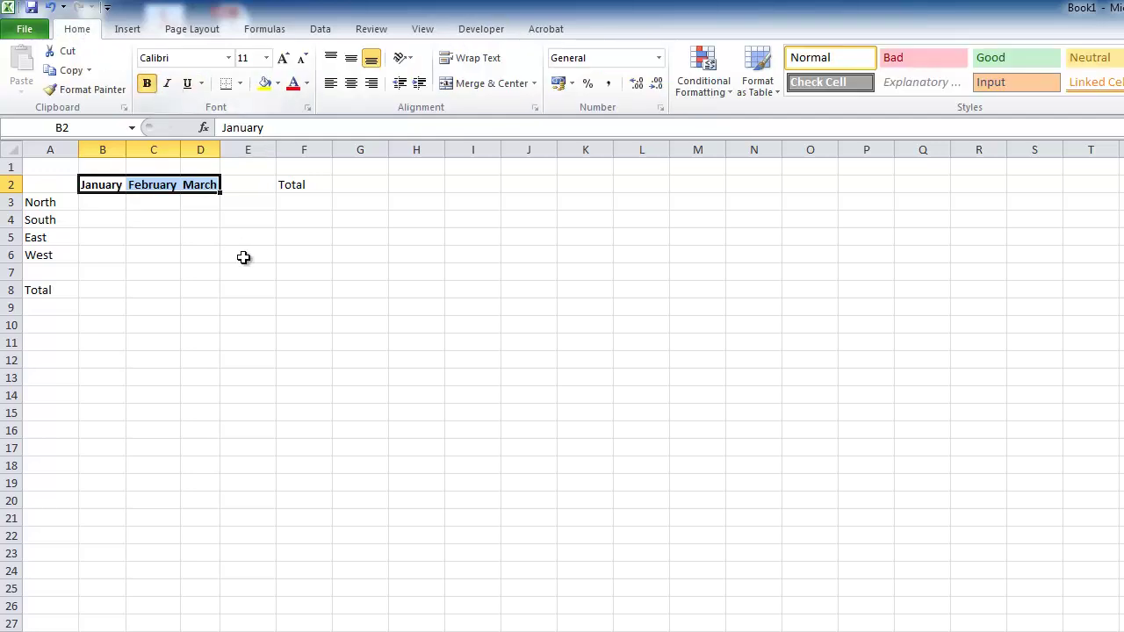
{"action": "left_click_drag", "start_coordinate": [57, 203], "coordinate": [45, 290]}
{"action": "left_click", "coordinate": [149, 82]}
{"action": "left_click", "coordinate": [302, 182]}
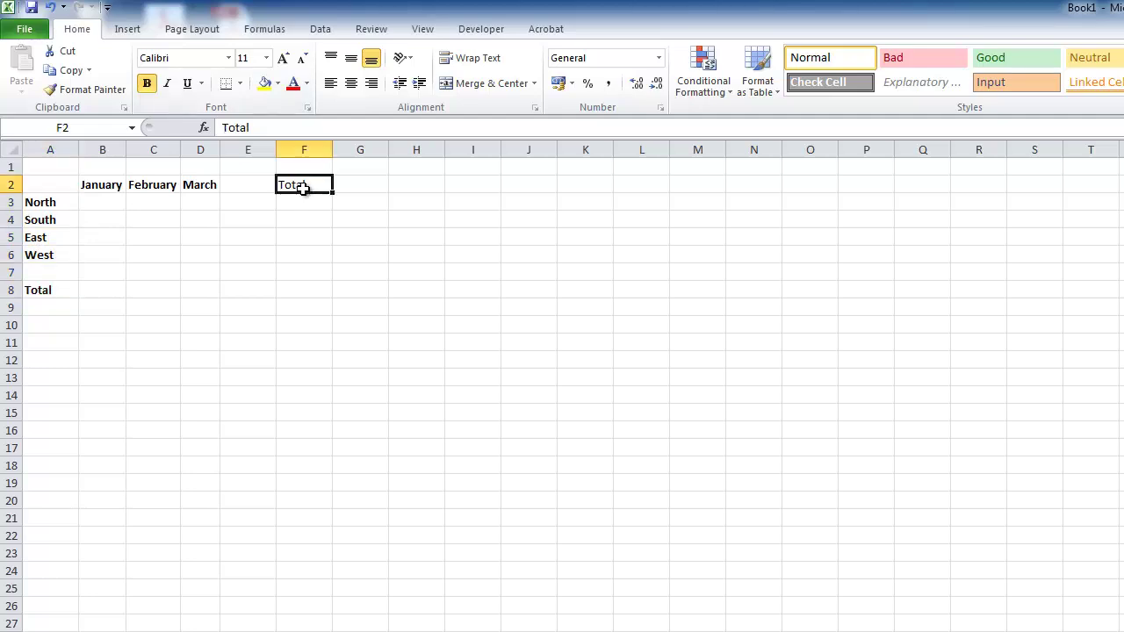
{"action": "left_click", "coordinate": [147, 82]}
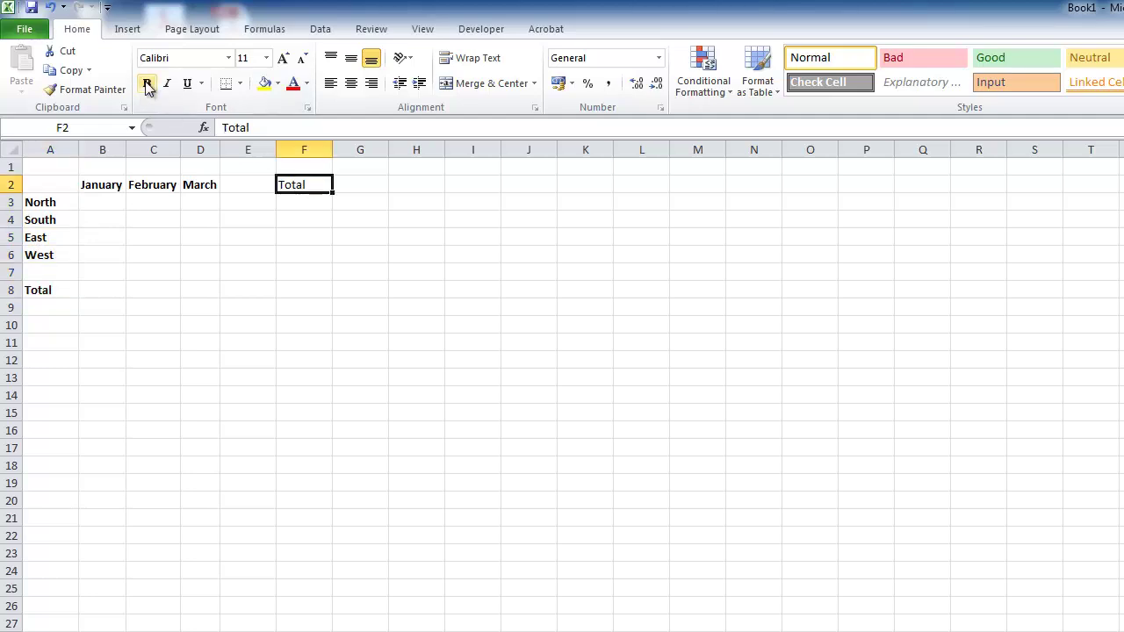
Step: Total the North row in F3 with =SUM(B3:D3) and fill the formula down to F6
{"action": "left_click", "coordinate": [312, 204]}
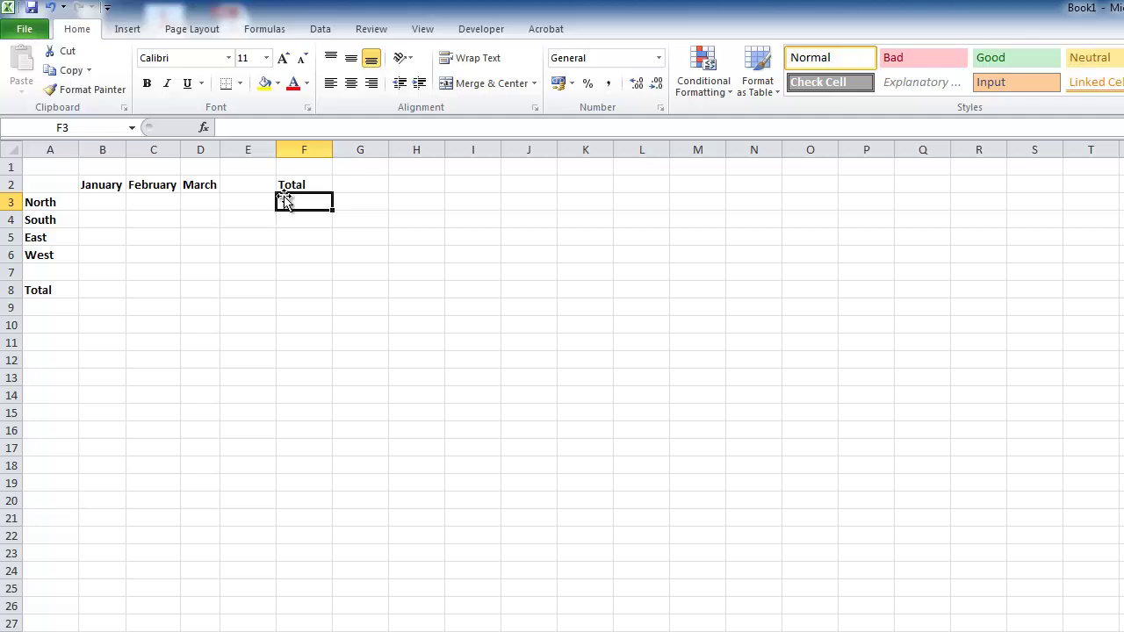
{"action": "left_click", "coordinate": [265, 29]}
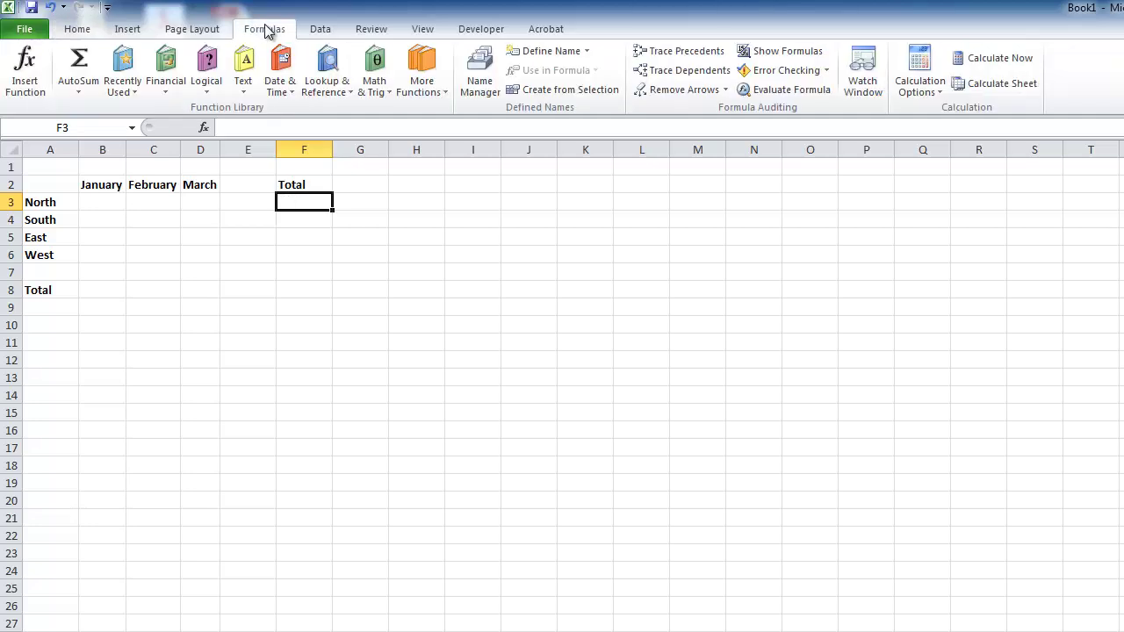
{"action": "left_click", "coordinate": [78, 67]}
{"action": "left_click", "coordinate": [110, 202]}
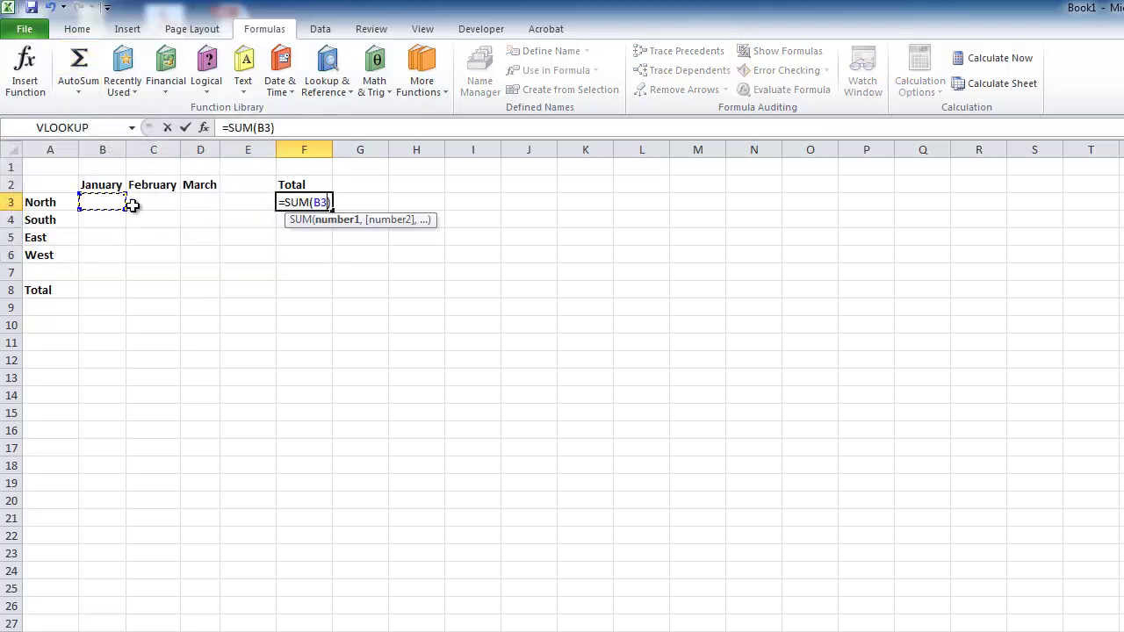
{"action": "left_click_drag", "start_coordinate": [131, 204], "coordinate": [202, 203]}
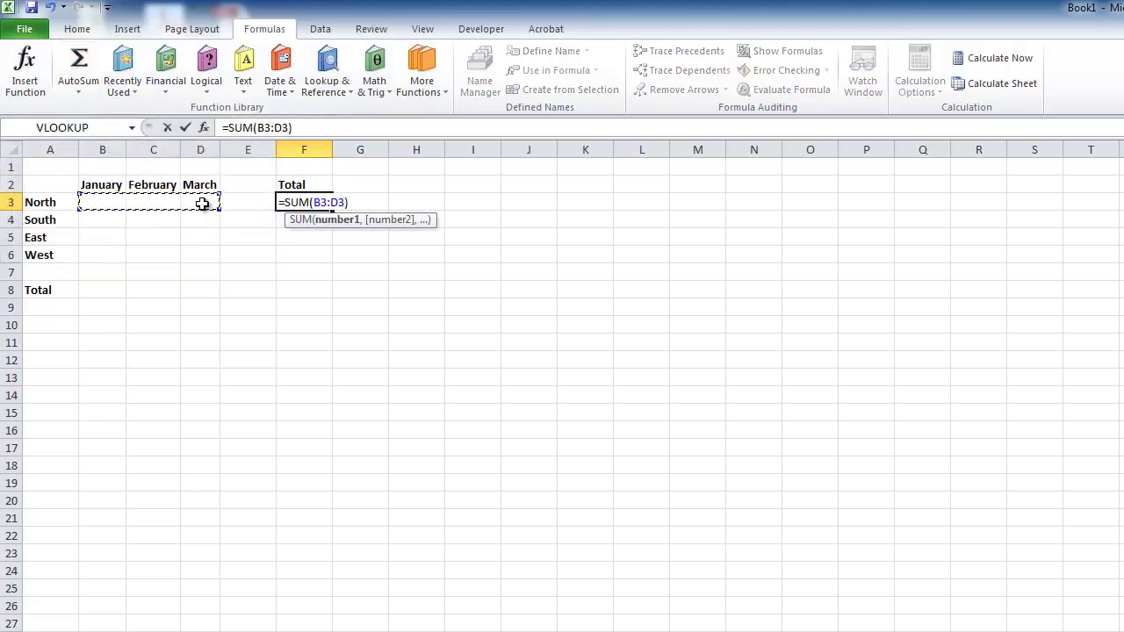
{"action": "key", "text": "Return"}
{"action": "left_click", "coordinate": [309, 202]}
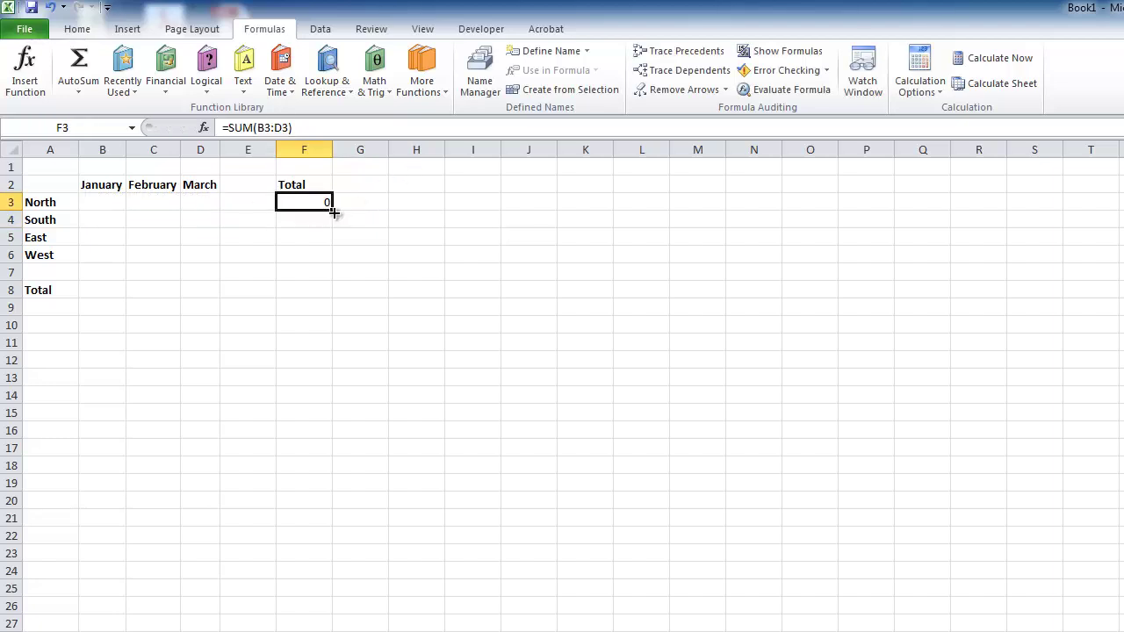
{"action": "left_click_drag", "start_coordinate": [333, 212], "coordinate": [323, 258]}
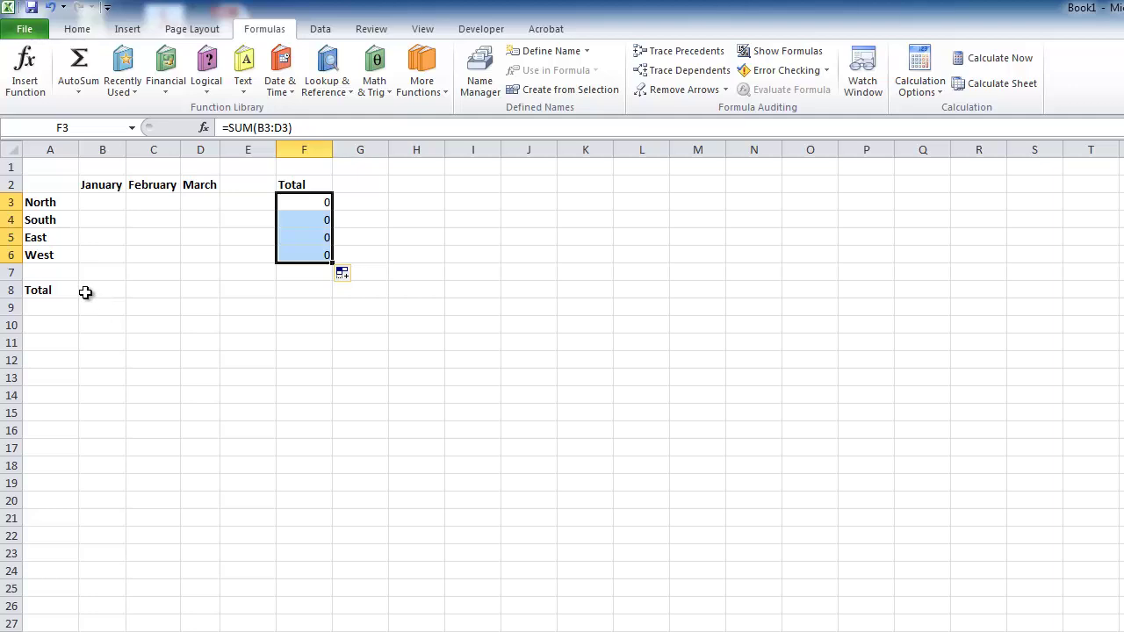
Step: Total the January column in B8 with =SUM(B3:B6) and fill the formula across to D8
{"action": "left_click", "coordinate": [84, 290]}
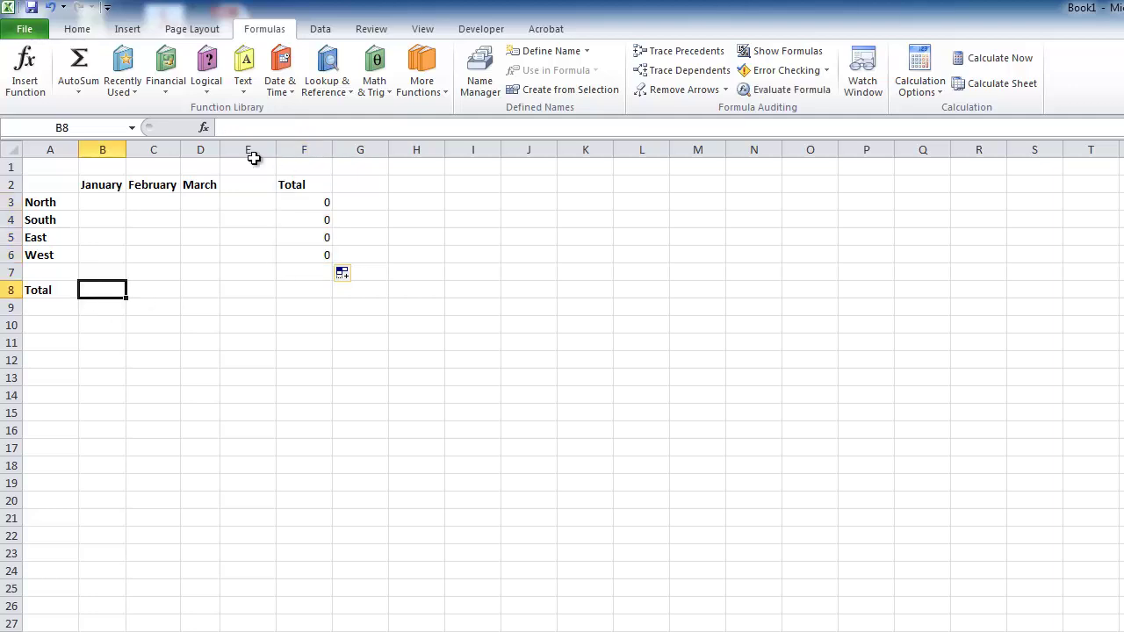
{"action": "left_click", "coordinate": [91, 63]}
{"action": "left_click_drag", "start_coordinate": [101, 200], "coordinate": [110, 255]}
{"action": "key", "text": "Return"}
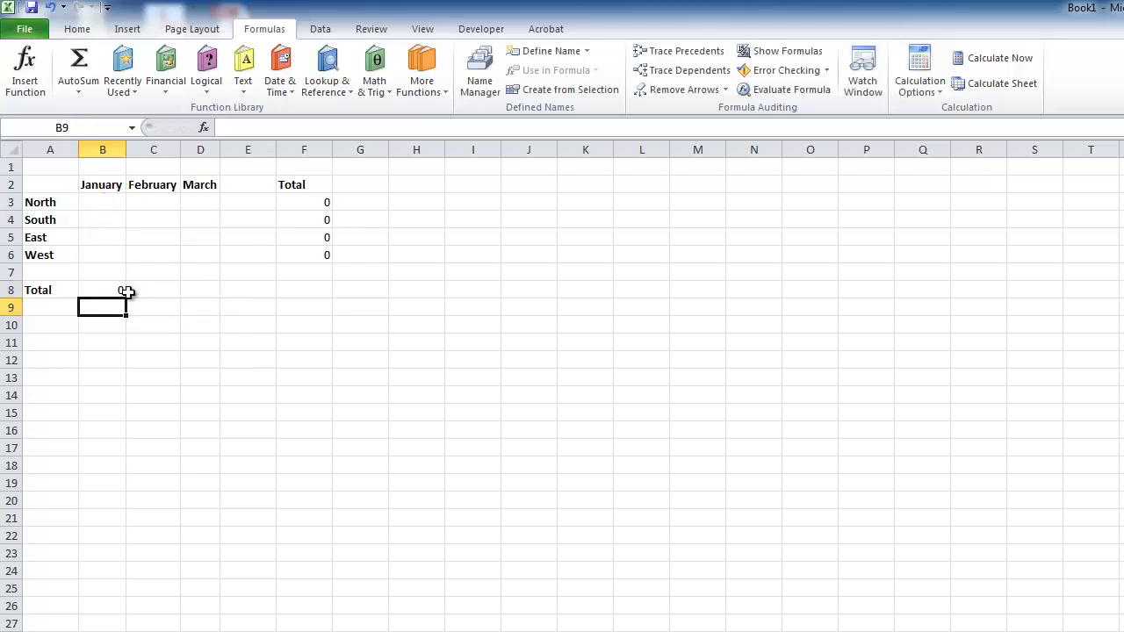
{"action": "left_click", "coordinate": [90, 289]}
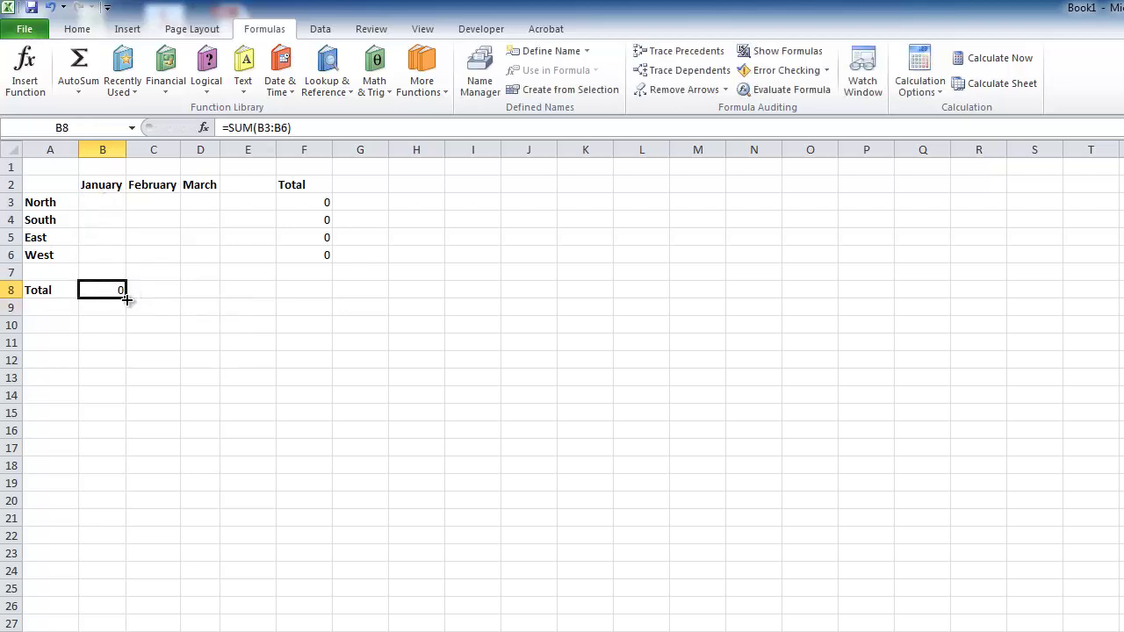
{"action": "left_click_drag", "start_coordinate": [124, 297], "coordinate": [202, 288]}
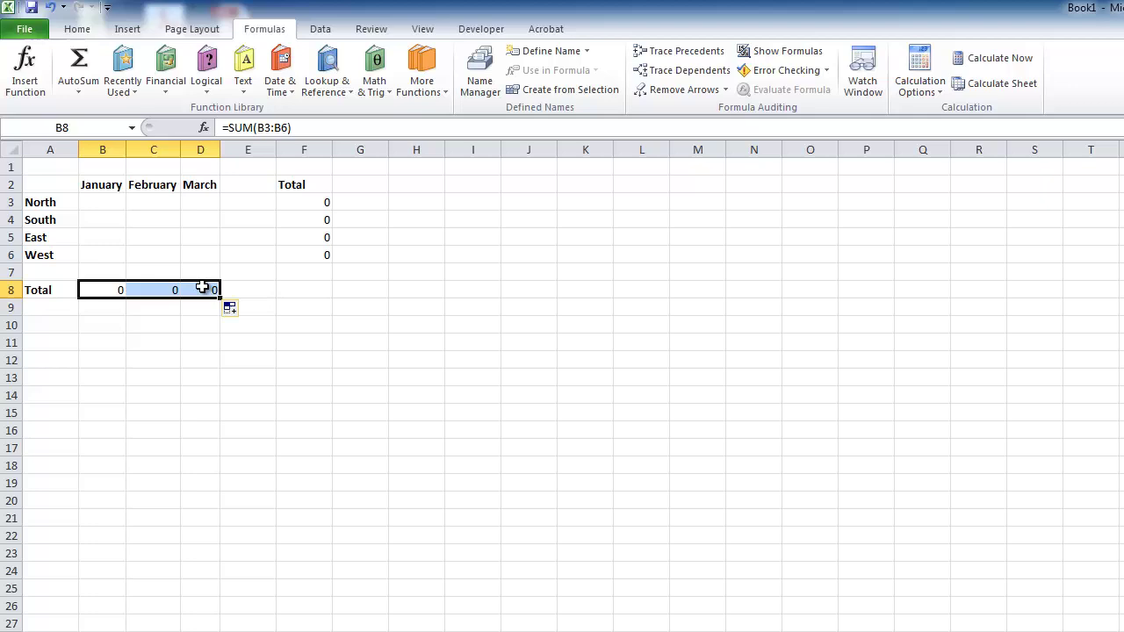
Step: Select cell B3 as the final recorded action and stop recording the macro
{"action": "left_click", "coordinate": [84, 199]}
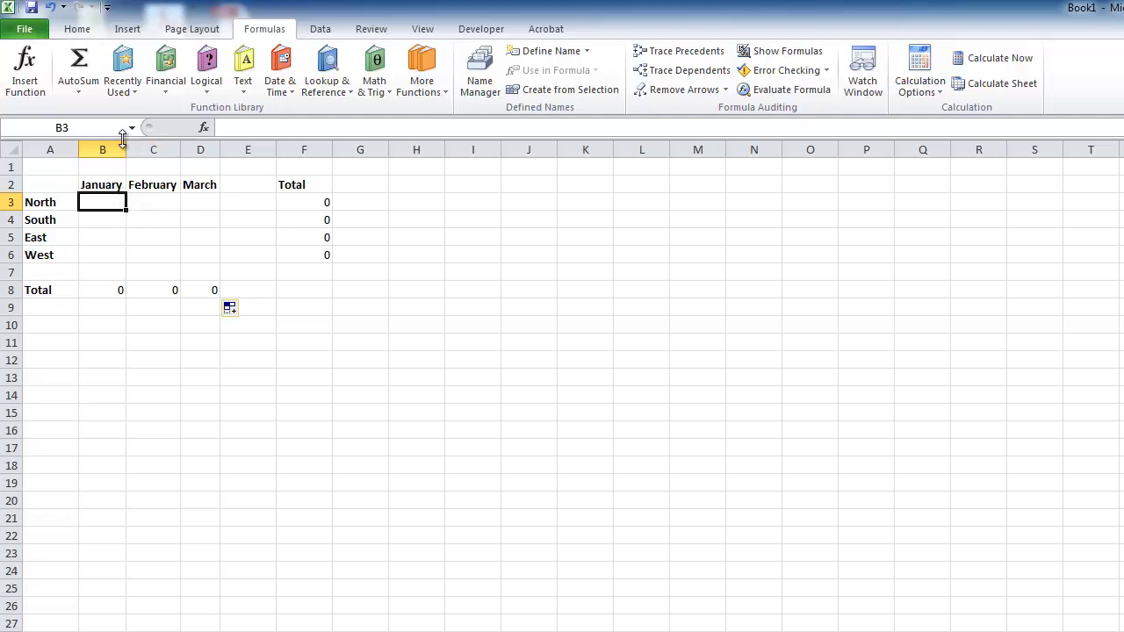
{"action": "left_click", "coordinate": [474, 31]}
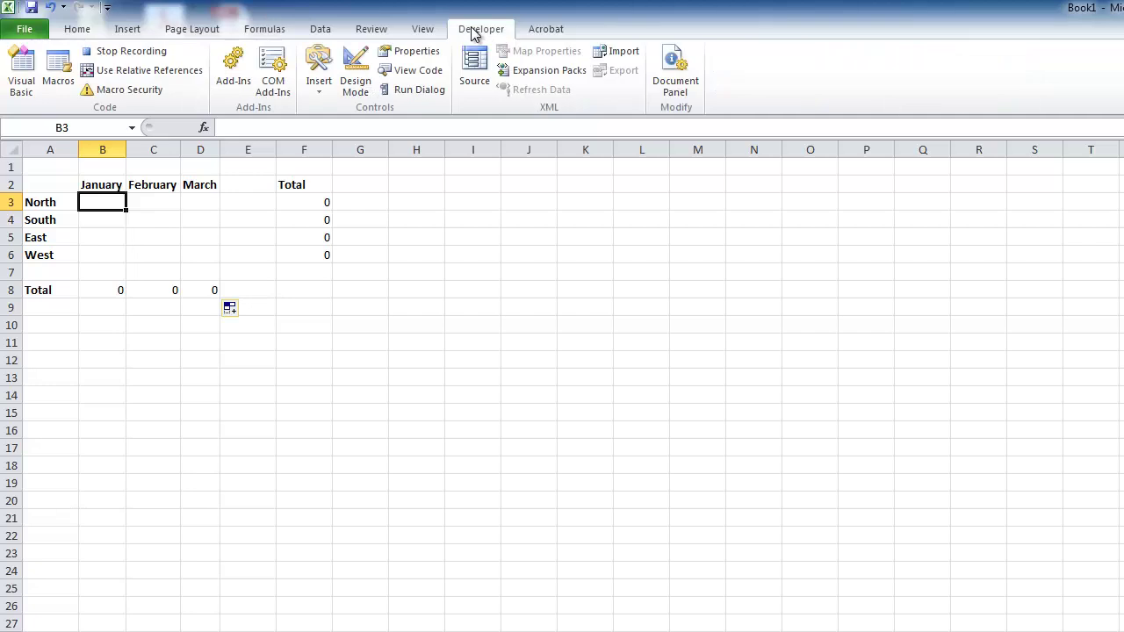
{"action": "left_click", "coordinate": [131, 53]}
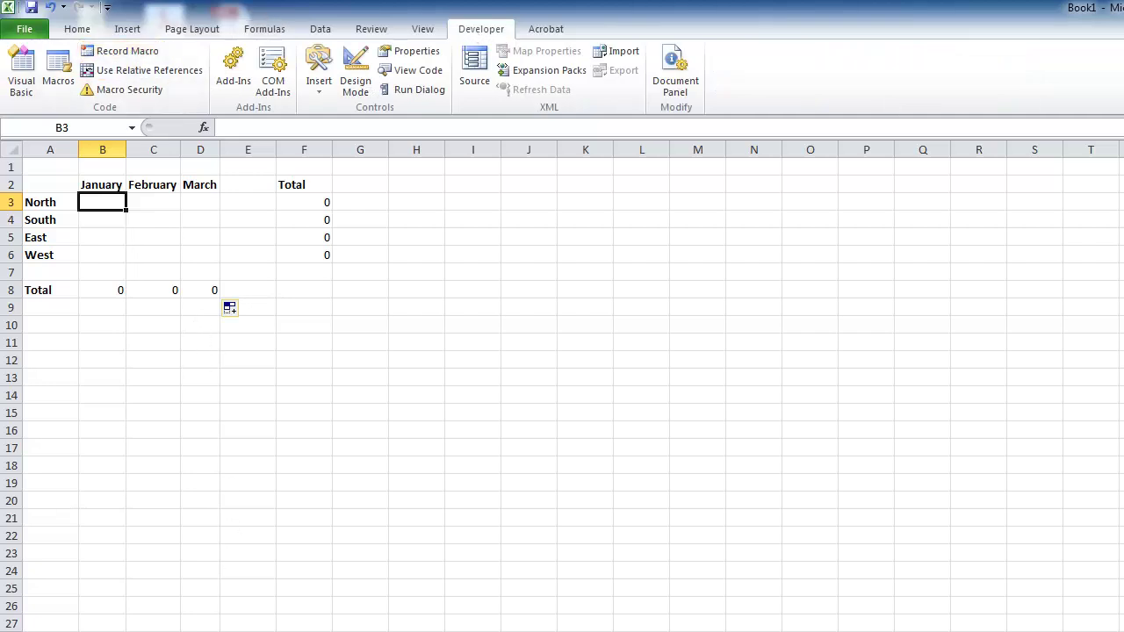
Step: Switch to the next blank worksheet and run the SetupSpreadsheet macro on it
{"action": "key", "text": "ctrl+Page_Down"}
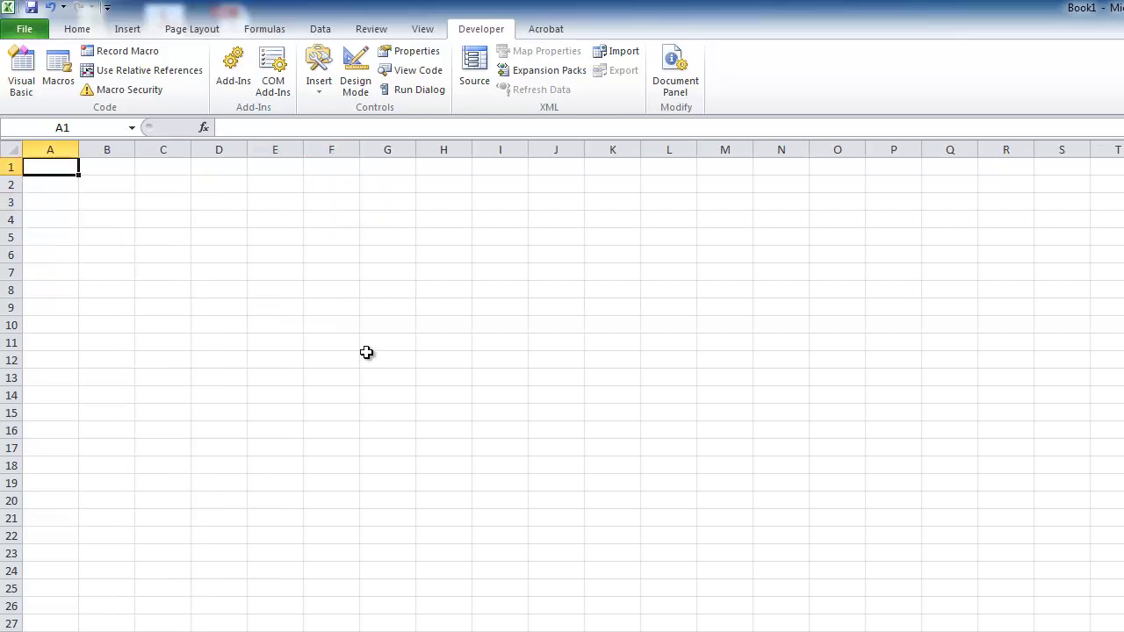
{"action": "left_click", "coordinate": [56, 67]}
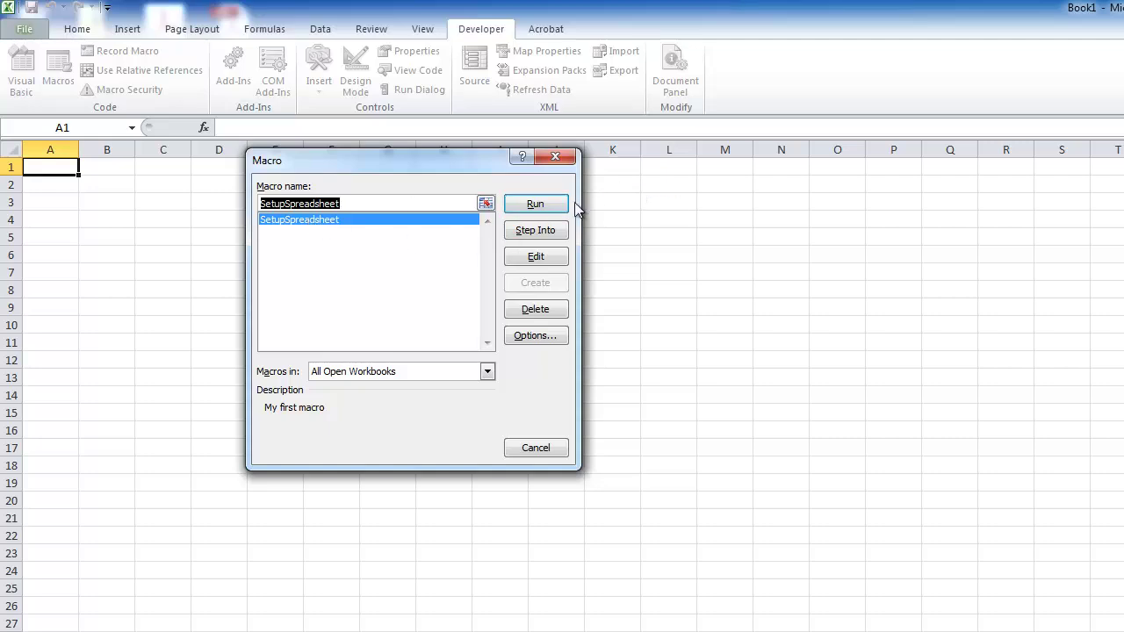
{"action": "left_click", "coordinate": [531, 203]}
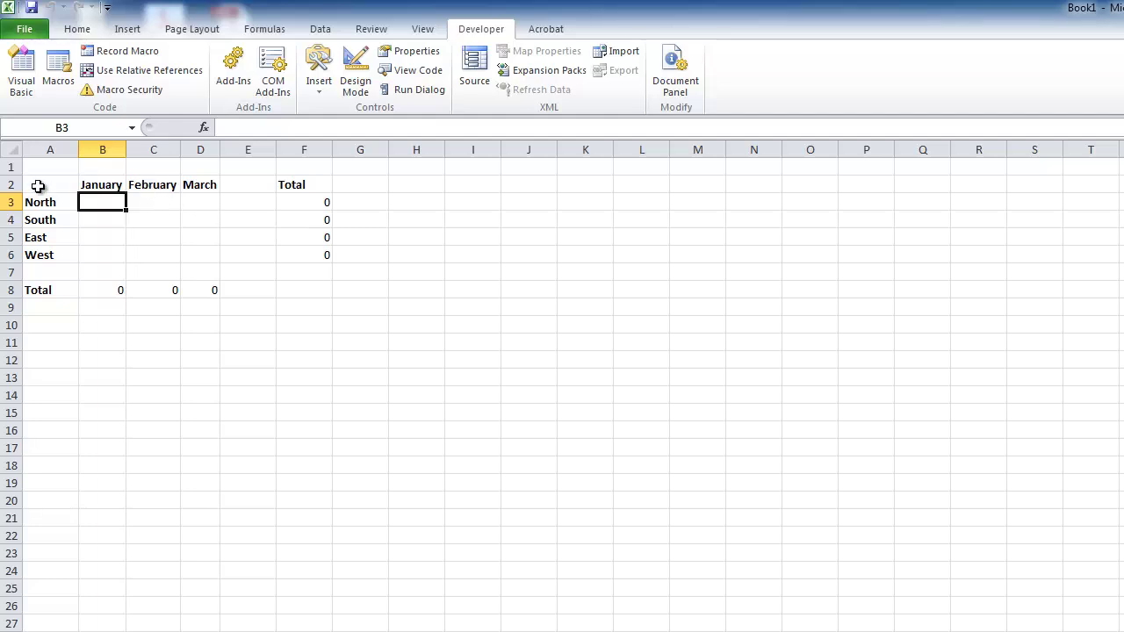
Step: Enter 10 for North in B3 and 20 for East in B5 under January to test the totals
{"action": "type", "text": "10"}
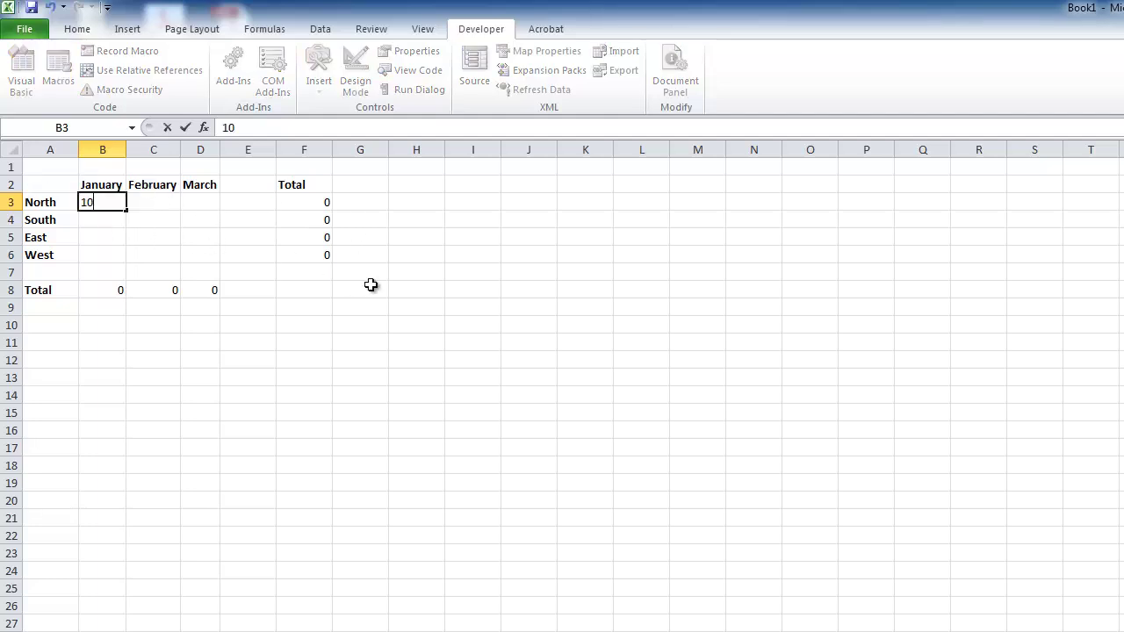
{"action": "key", "text": "Return"}
{"action": "key", "text": "Return"}
{"action": "type", "text": "2"}
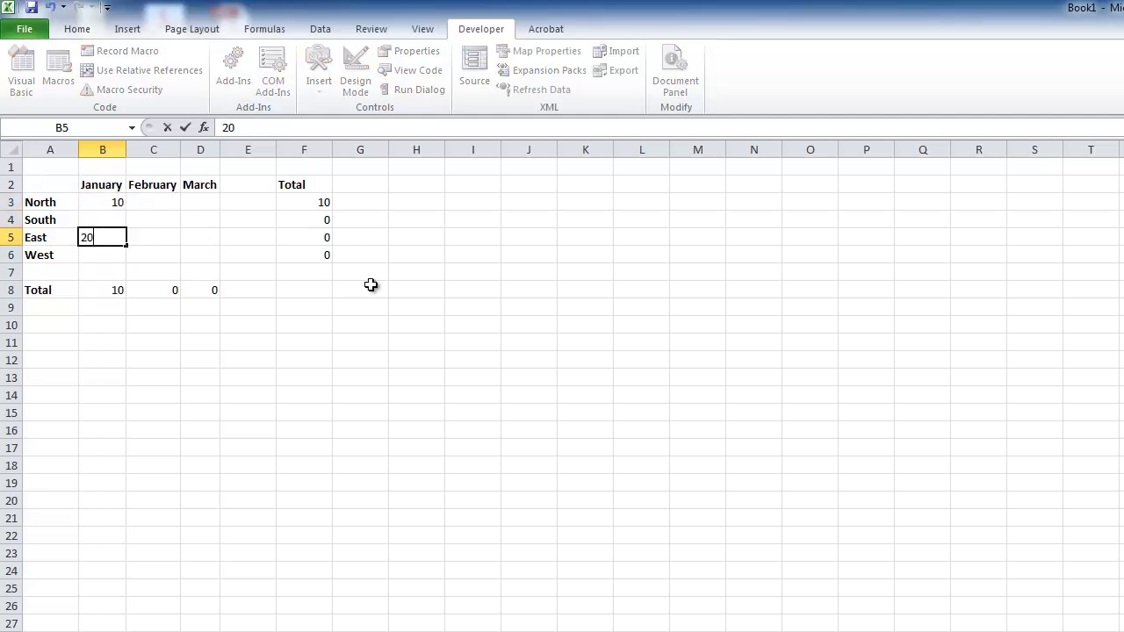
{"action": "type", "text": "0"}
{"action": "key", "text": "Return"}
Step: Clear the table from A1:F8 and rerun the SetupSpreadsheet macro from cell C4
{"action": "left_click_drag", "start_coordinate": [44, 167], "coordinate": [154, 219]}
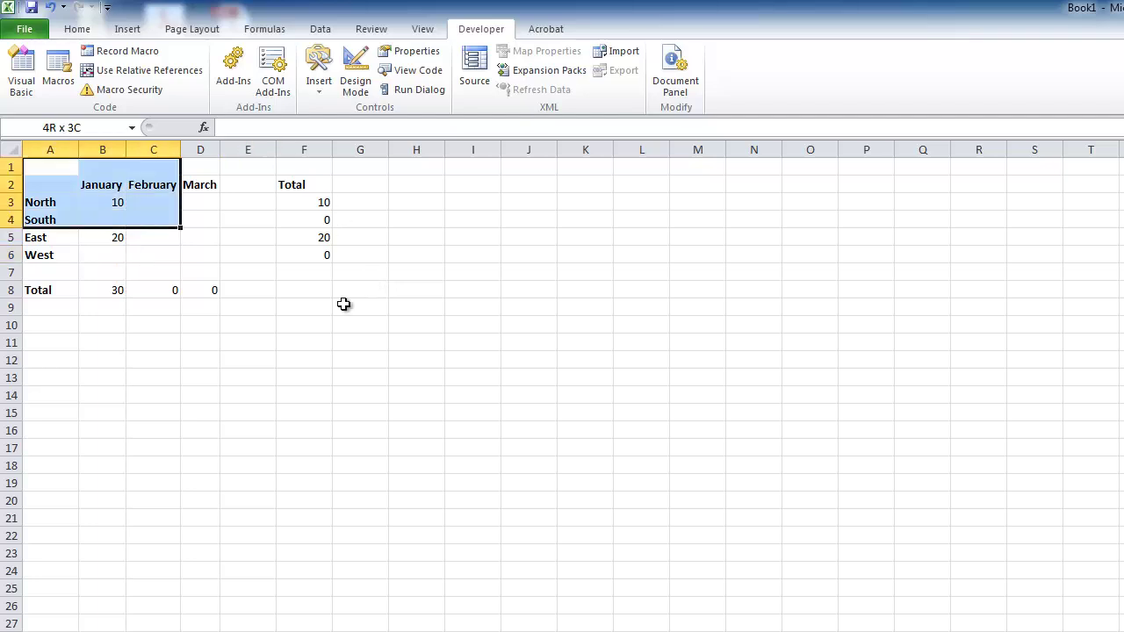
{"action": "left_click_drag", "start_coordinate": [343, 303], "coordinate": [313, 284]}
{"action": "key", "text": "Delete"}
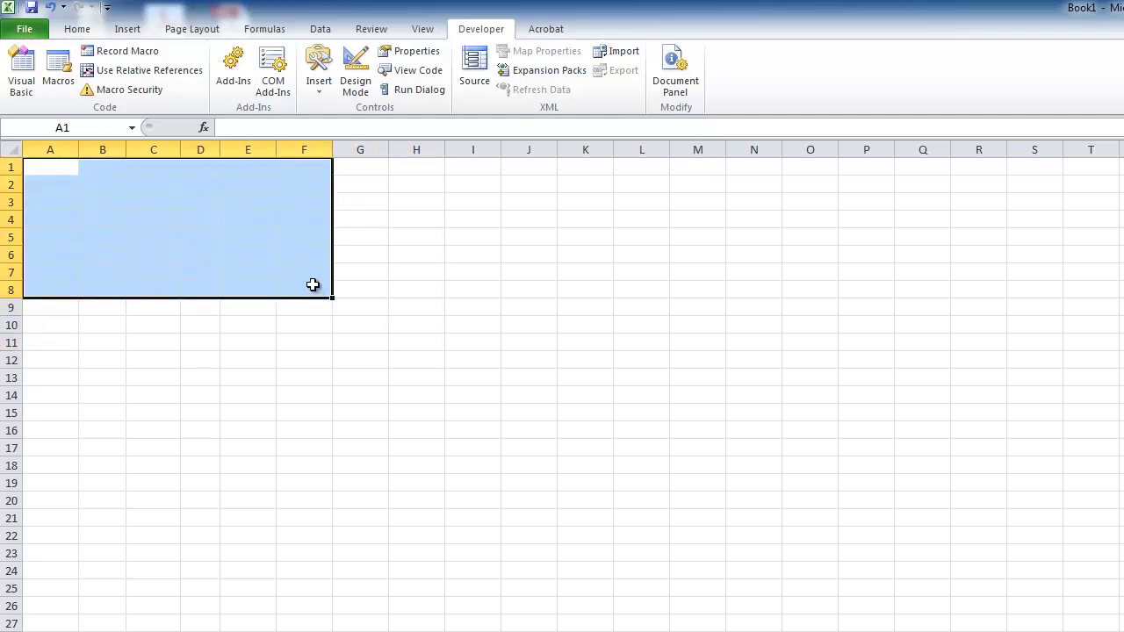
{"action": "left_click", "coordinate": [155, 221]}
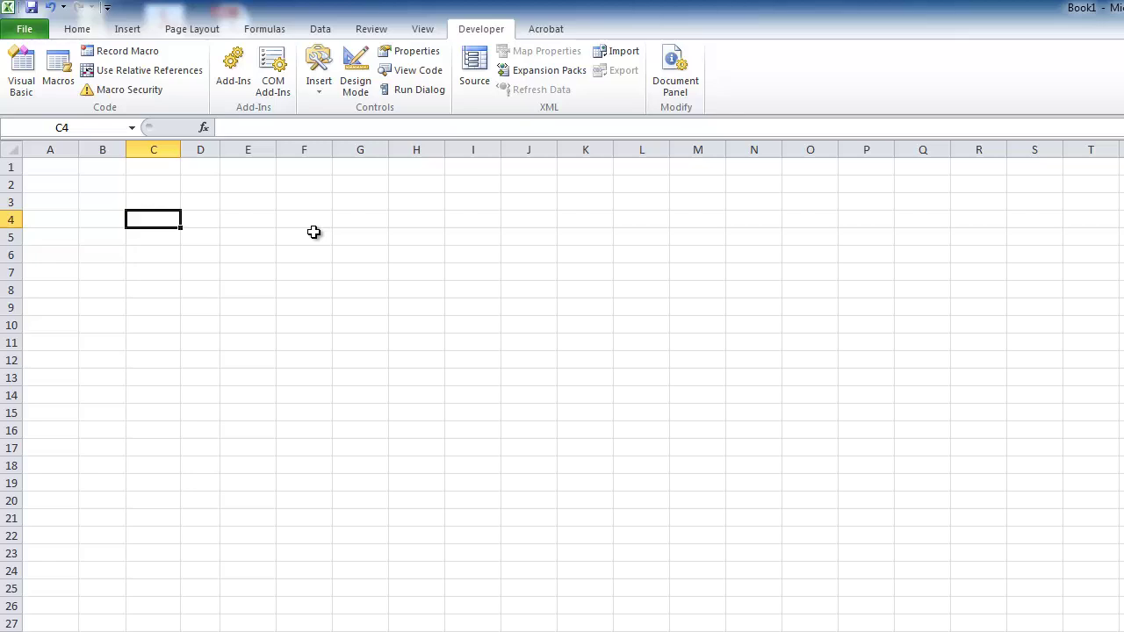
{"action": "key", "text": "ctrl+shift+r"}
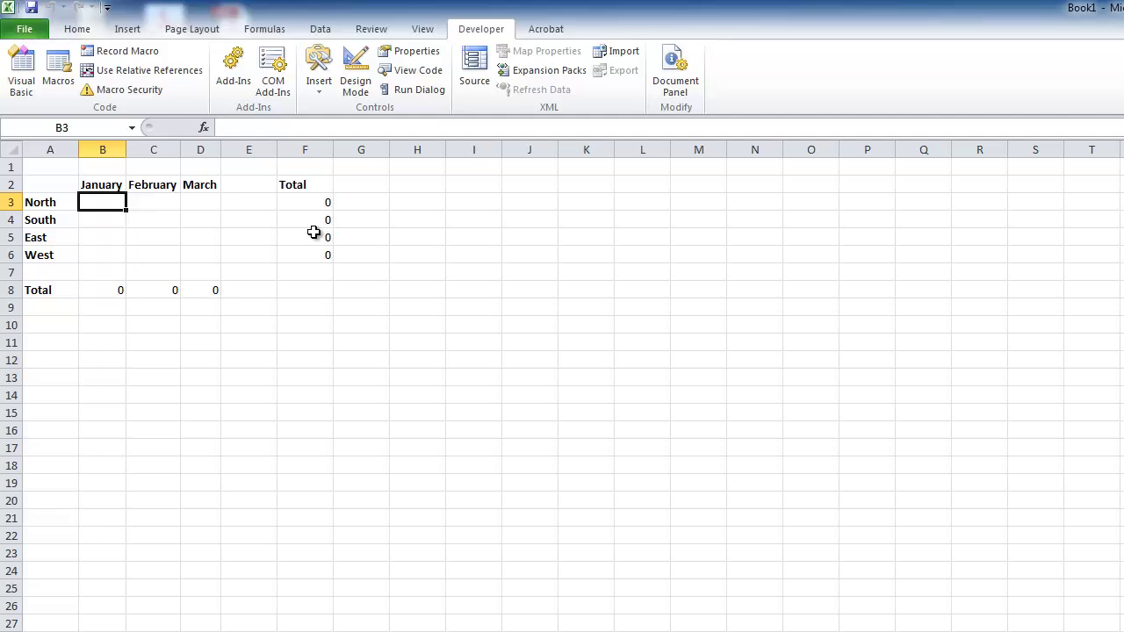
Step: Delete the rebuilt table's contents in A1:F8 and select cell A1
{"action": "left_click", "coordinate": [54, 172]}
{"action": "left_click_drag", "start_coordinate": [55, 172], "coordinate": [289, 287]}
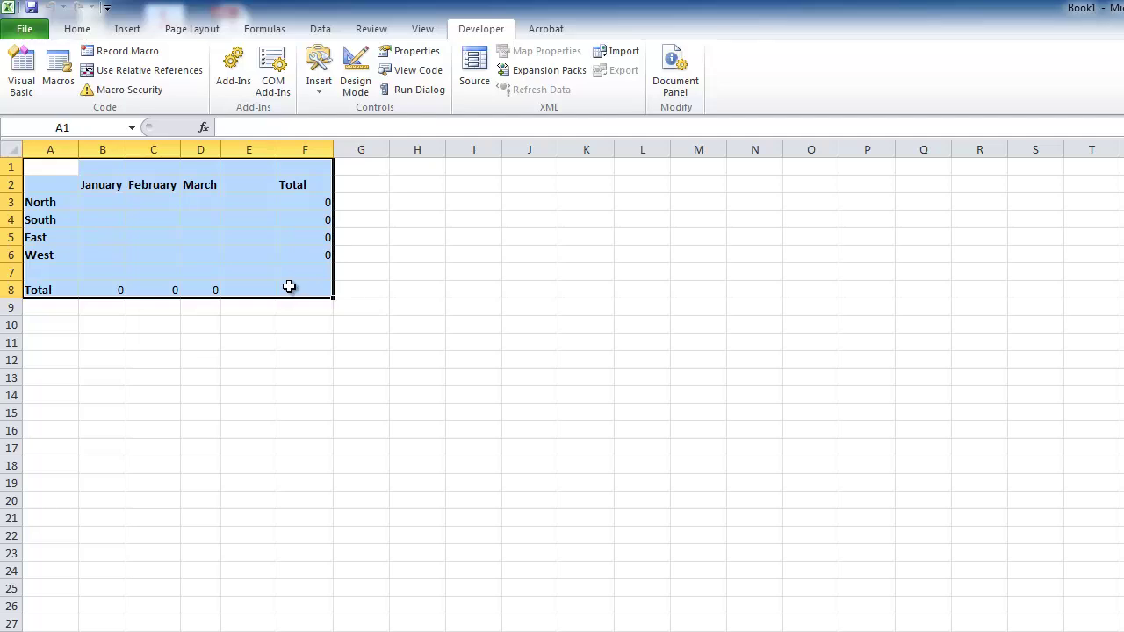
{"action": "key", "text": "Delete"}
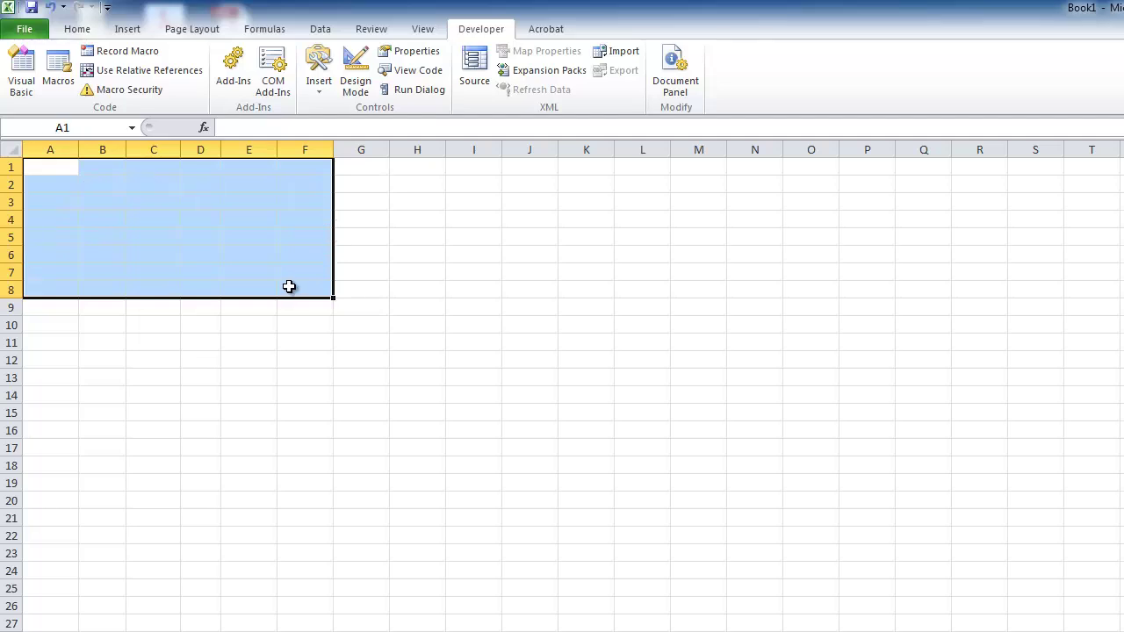
{"action": "left_click", "coordinate": [91, 184]}
{"action": "left_click", "coordinate": [54, 172]}
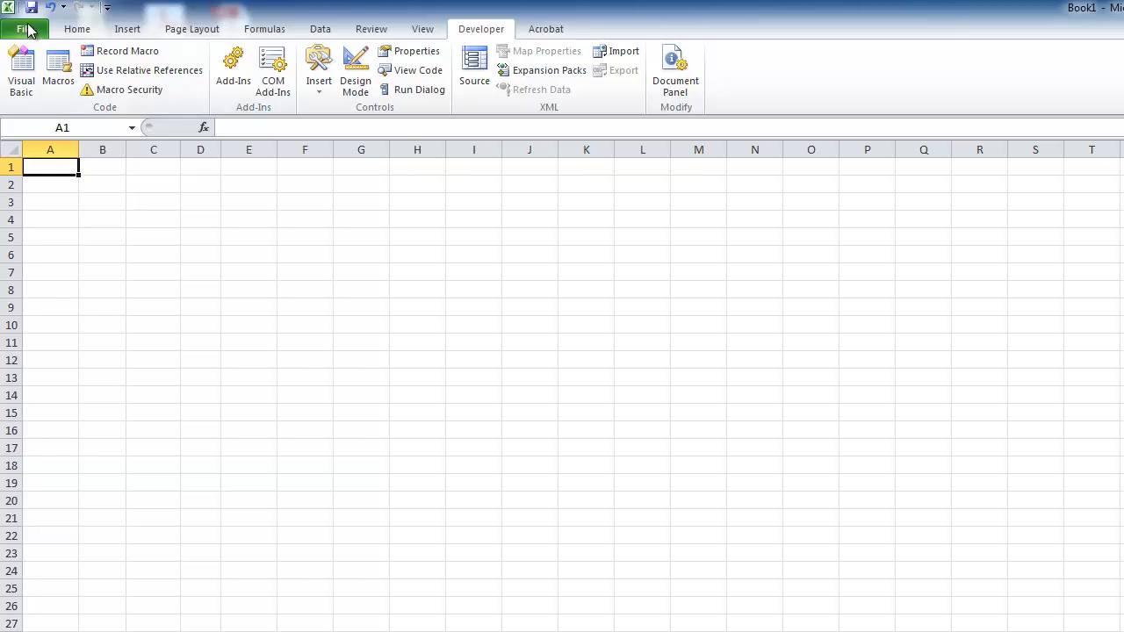
Step: Open the ribbon customization options, show the available Macros as commands and select SetupSpreadsheet
{"action": "left_click", "coordinate": [132, 71]}
{"action": "right_click", "coordinate": [191, 93]}
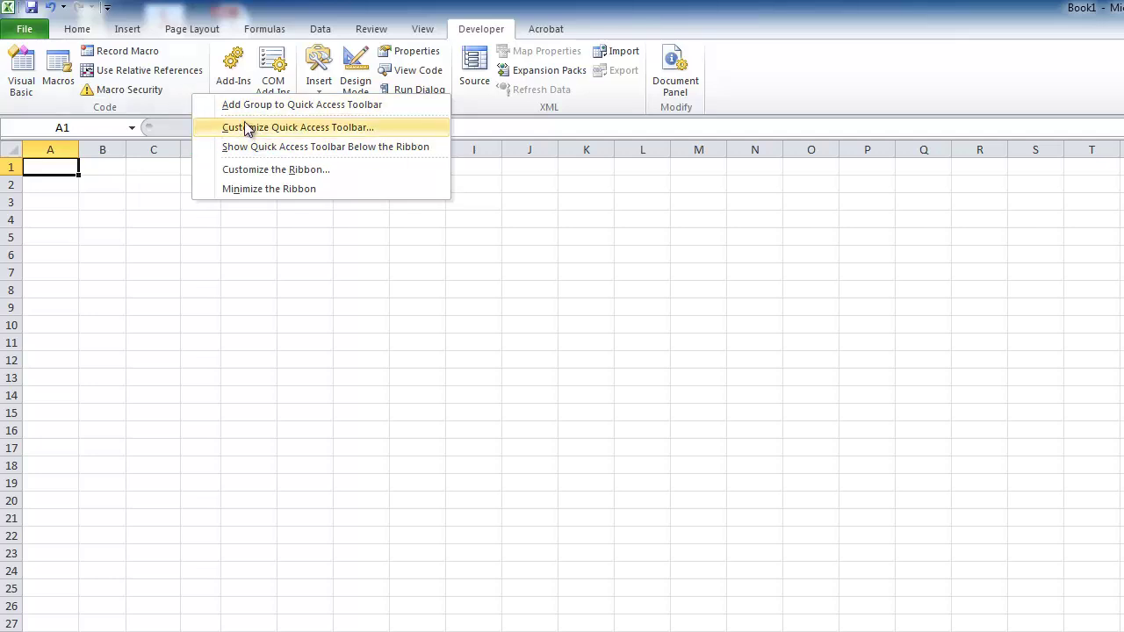
{"action": "left_click", "coordinate": [258, 174]}
{"action": "left_click_drag", "start_coordinate": [1006, 344], "coordinate": [611, 266]}
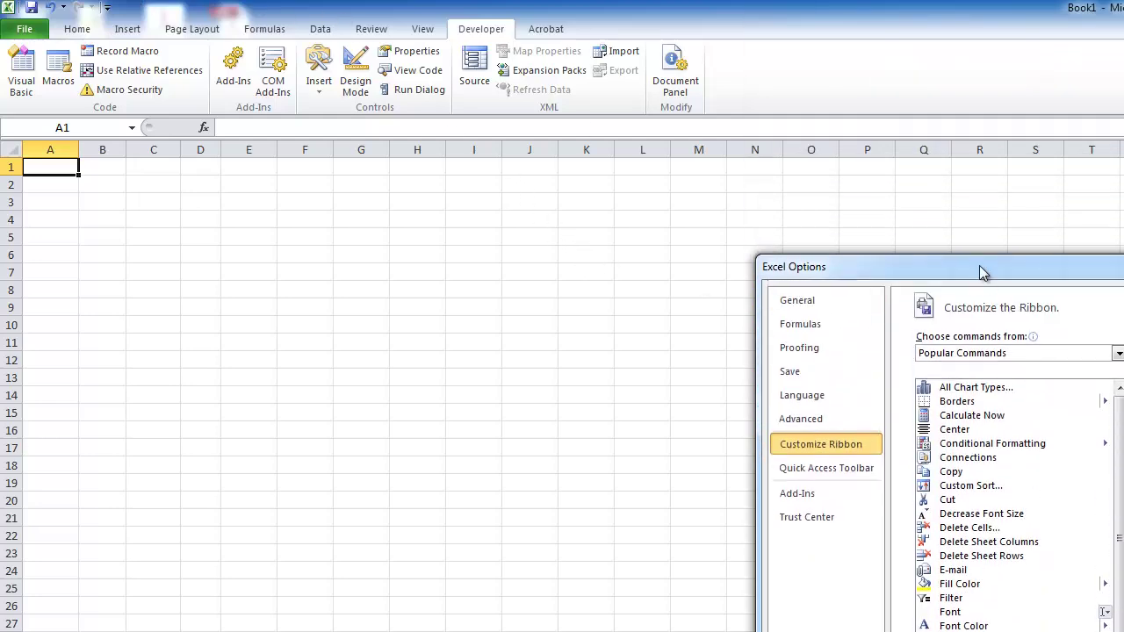
{"action": "left_click_drag", "start_coordinate": [979, 266], "coordinate": [307, 26]}
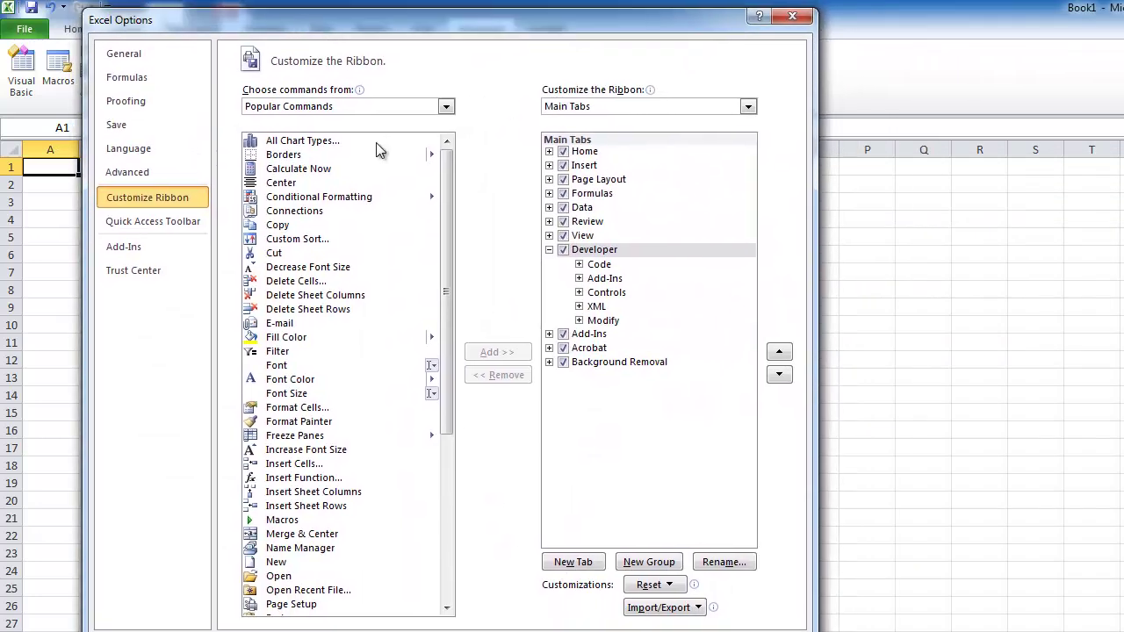
{"action": "left_click", "coordinate": [445, 107]}
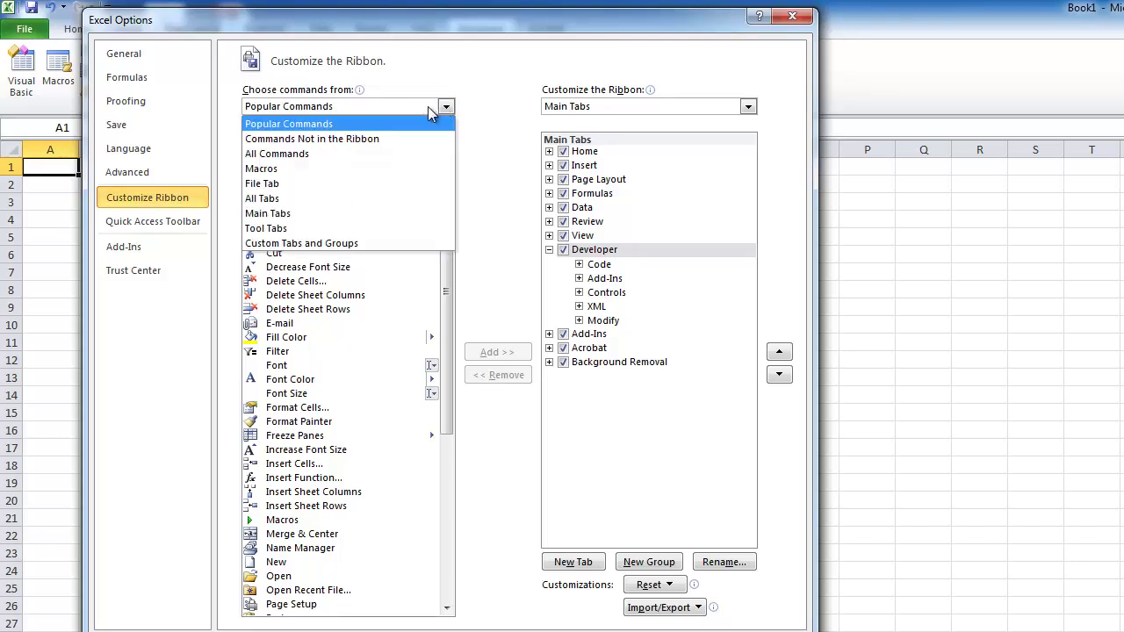
{"action": "left_click", "coordinate": [286, 168]}
{"action": "left_click", "coordinate": [299, 143]}
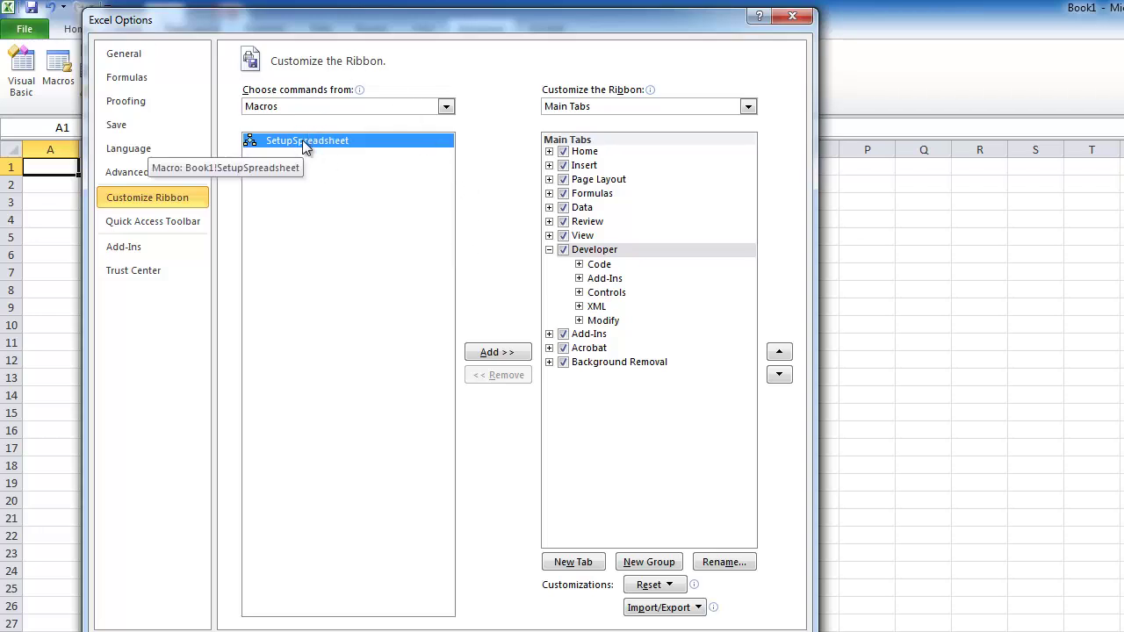
Step: Create a new custom ribbon tab after Developer and rename it My Macros
{"action": "left_click", "coordinate": [582, 563]}
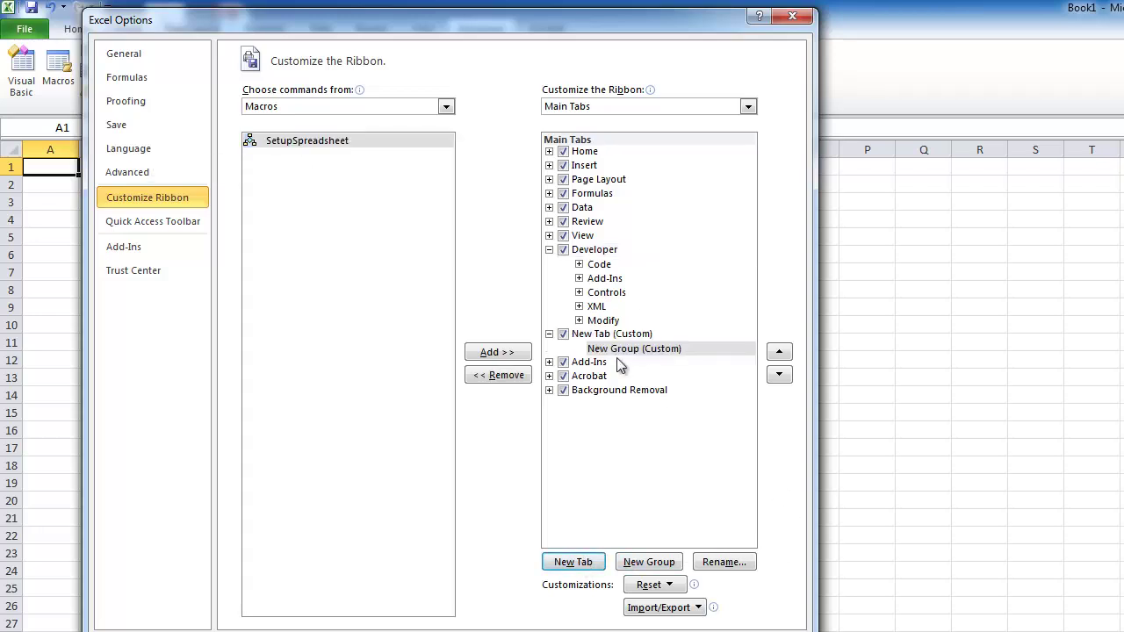
{"action": "left_click", "coordinate": [594, 335]}
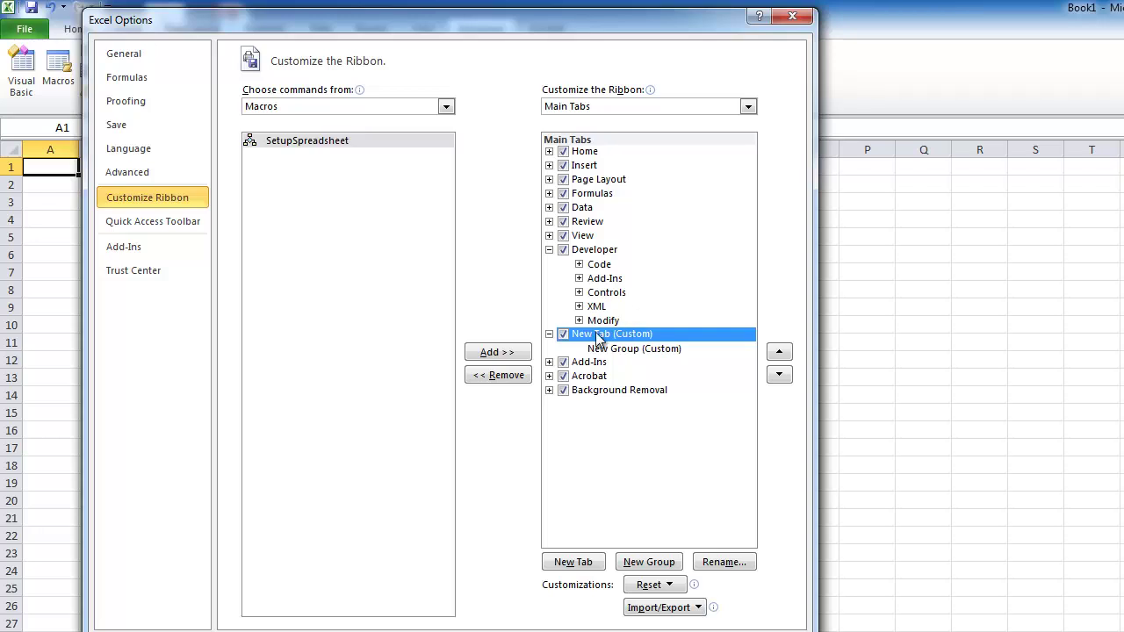
{"action": "left_click", "coordinate": [727, 562]}
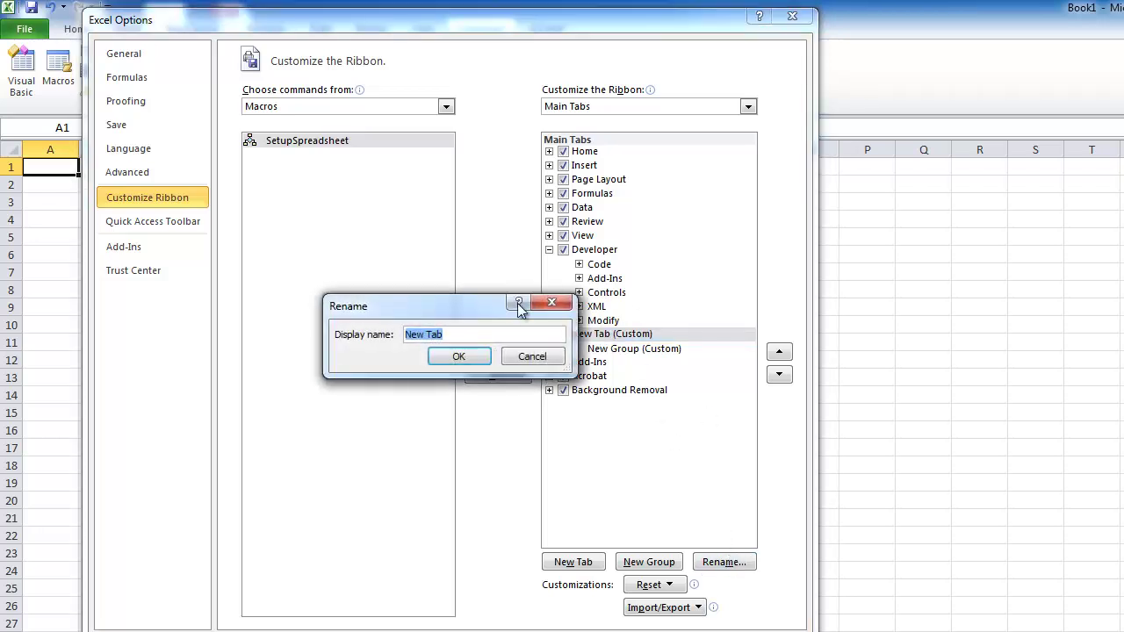
{"action": "type", "text": "My Macros"}
{"action": "left_click", "coordinate": [458, 356]}
Step: Add the SetupSpreadsheet macro to the new group of the My Macros ribbon tab and apply the customization
{"action": "left_click", "coordinate": [619, 349]}
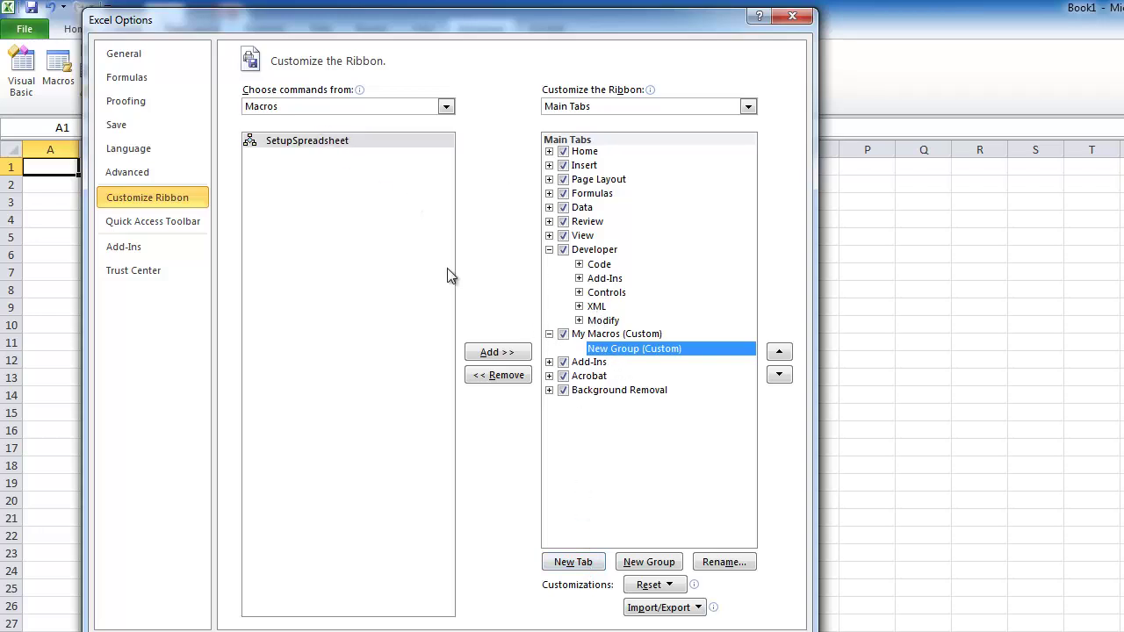
{"action": "left_click", "coordinate": [360, 141]}
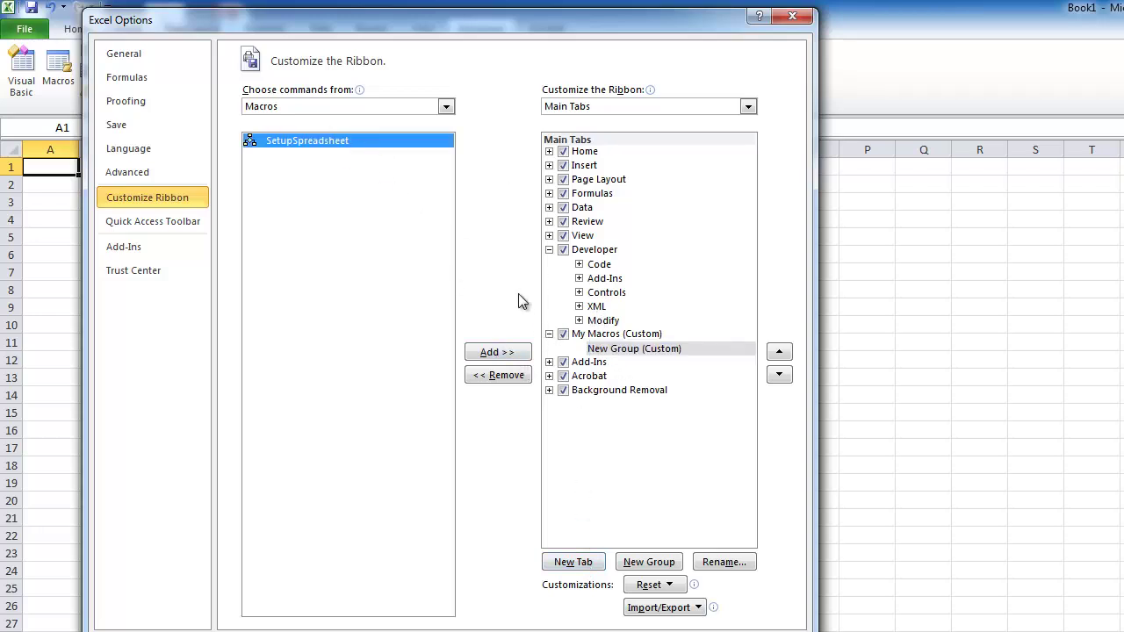
{"action": "left_click", "coordinate": [610, 353]}
{"action": "left_click", "coordinate": [494, 352]}
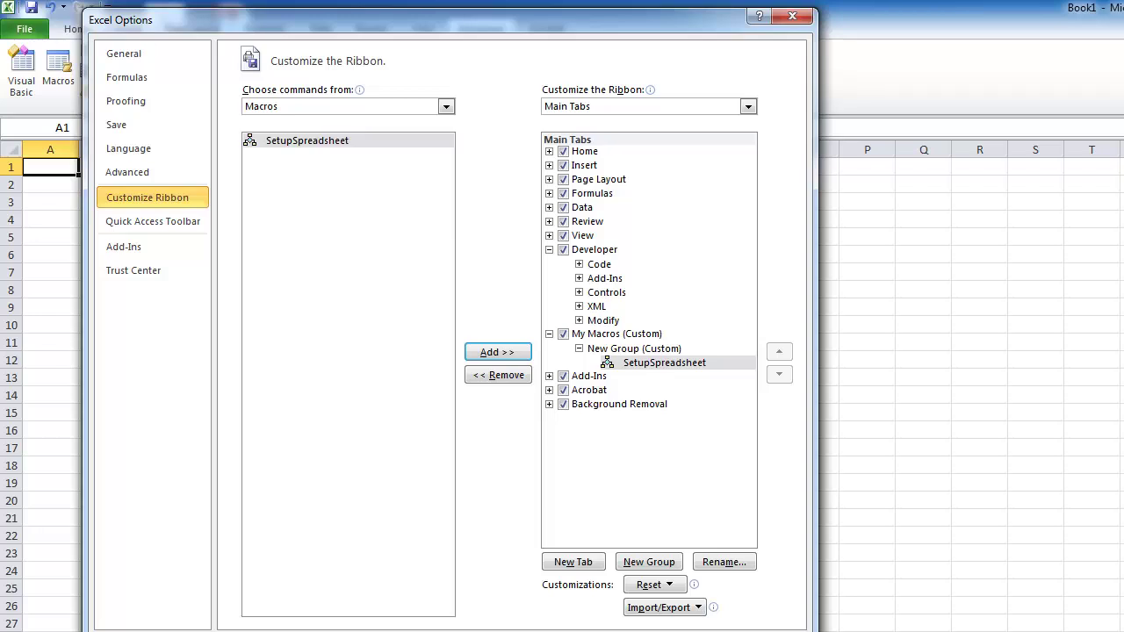
{"action": "left_click_drag", "start_coordinate": [577, 18], "coordinate": [523, 17]}
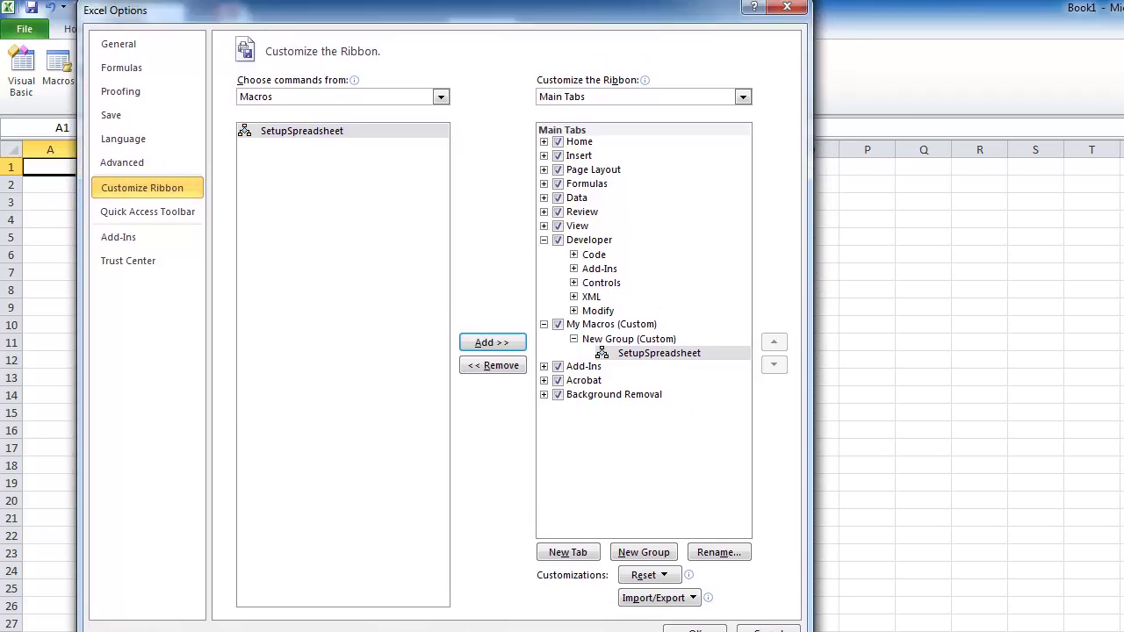
{"action": "left_click_drag", "start_coordinate": [532, 631], "coordinate": [717, 554]}
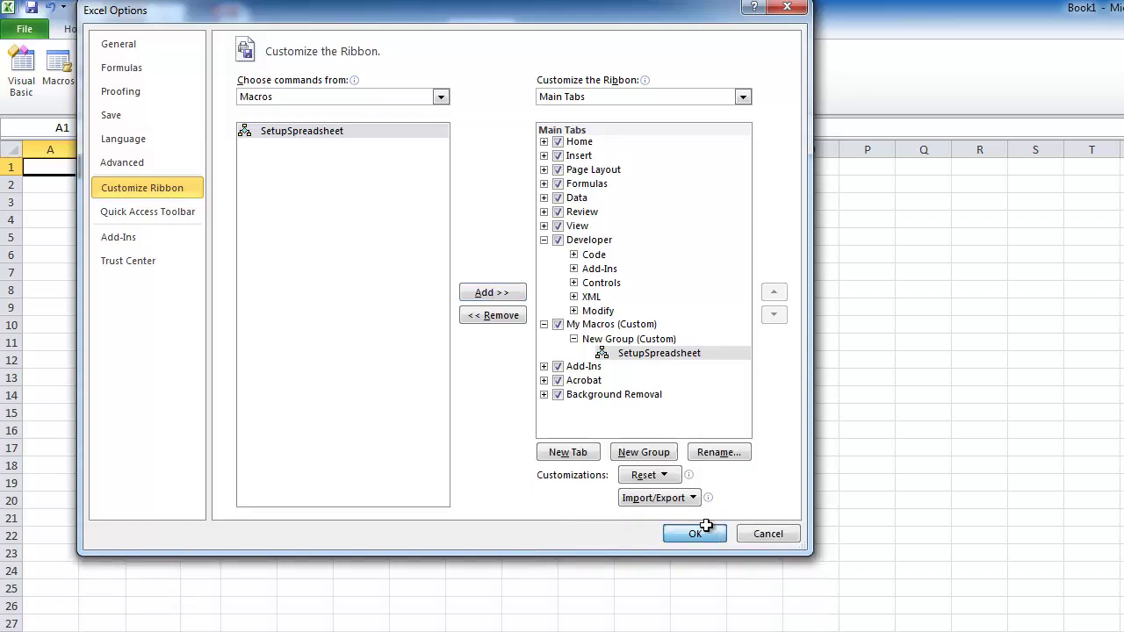
{"action": "left_click", "coordinate": [702, 532]}
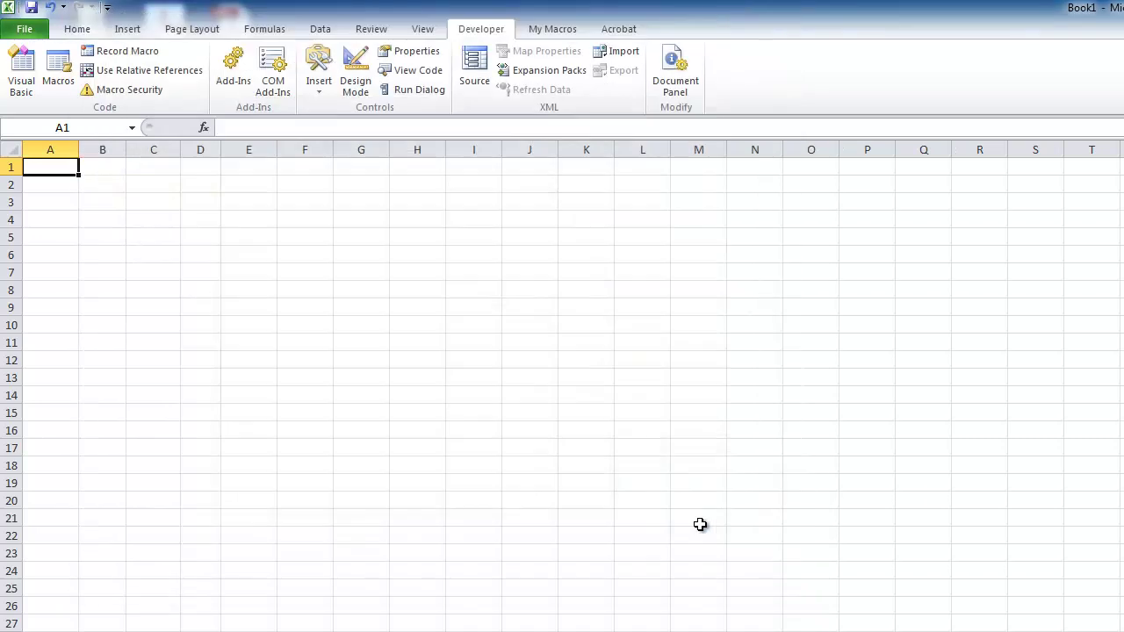
Step: Build the table by running SetupSpreadsheet from the custom My Macros ribbon tab
{"action": "left_click", "coordinate": [550, 33]}
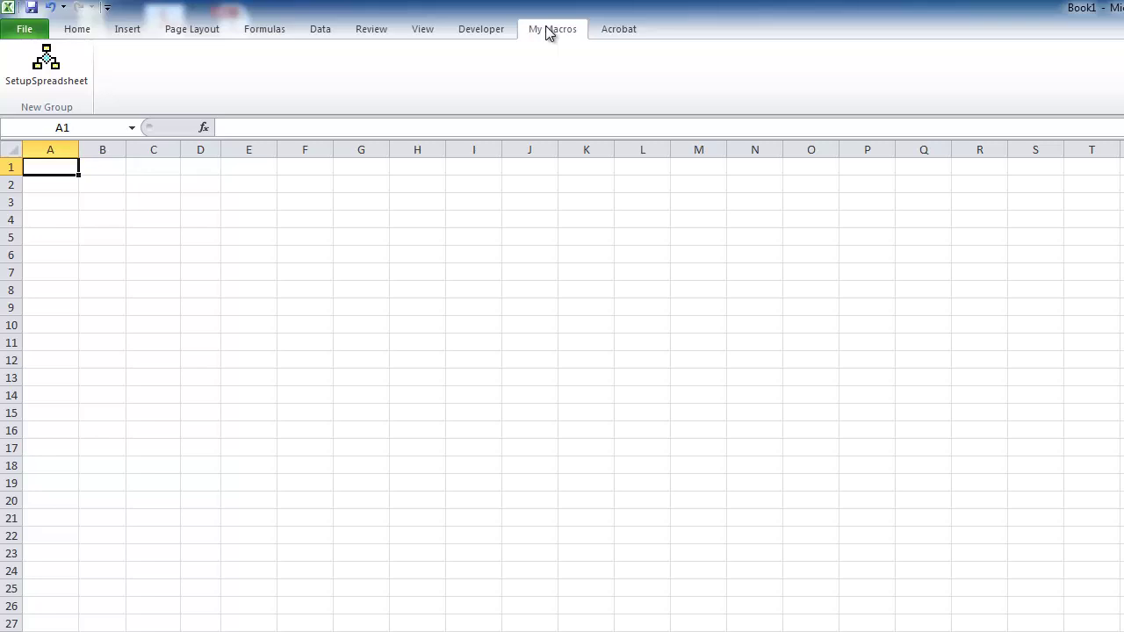
{"action": "left_click", "coordinate": [19, 81]}
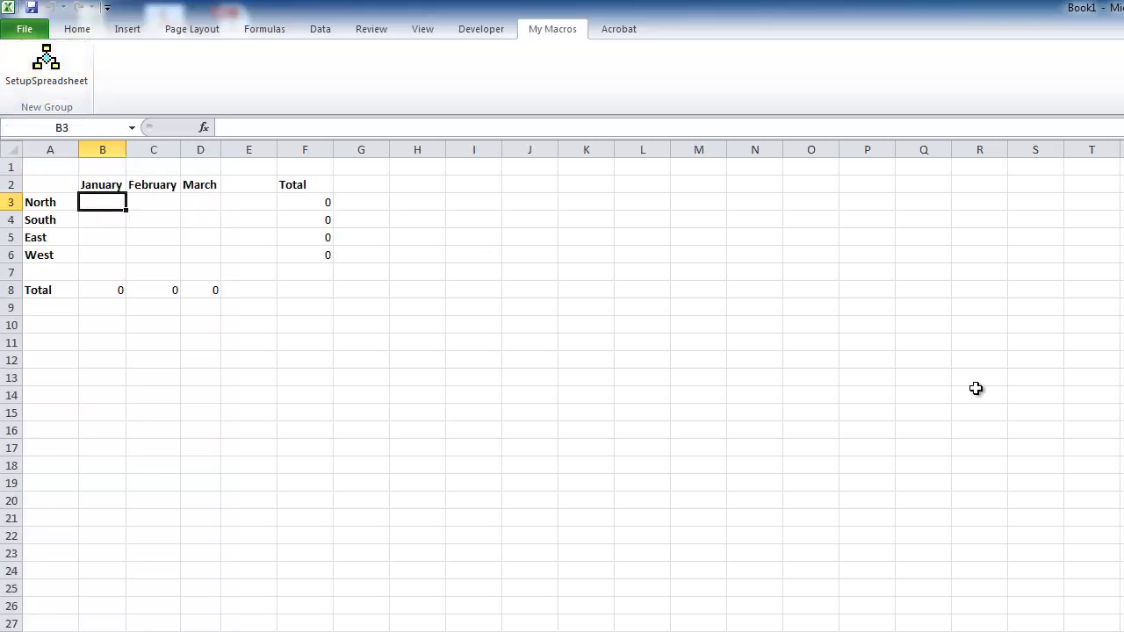
{"action": "left_click", "coordinate": [42, 66]}
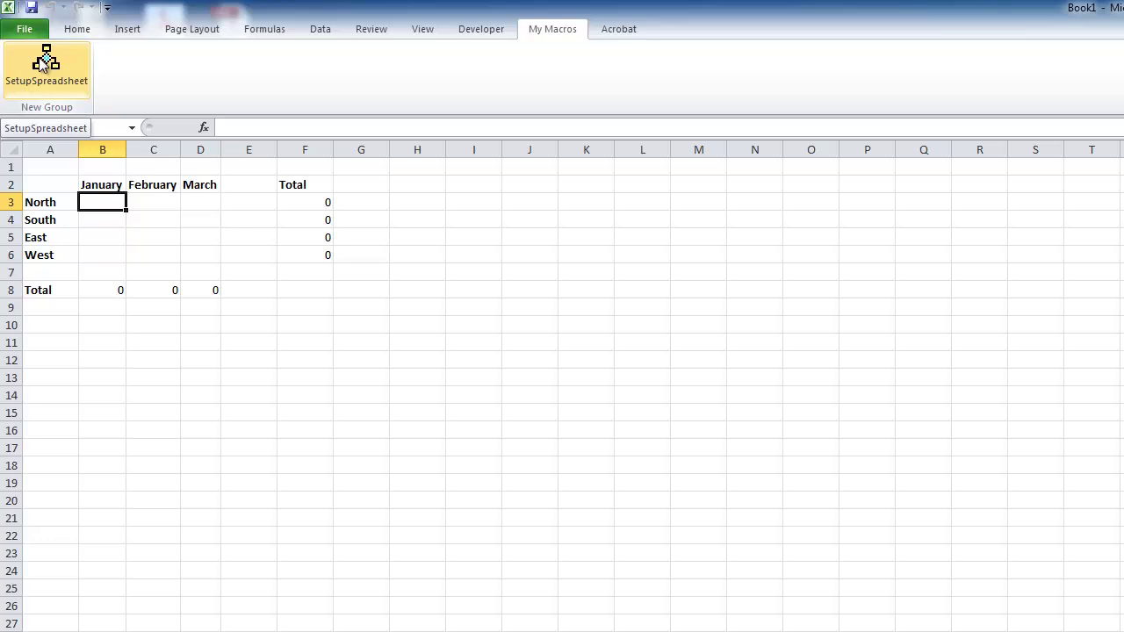
{"action": "left_click", "coordinate": [43, 64]}
Step: Clear the contents of A1:G10 and rebuild the table with the ribbon's SetupSpreadsheet command
{"action": "left_click_drag", "start_coordinate": [188, 226], "coordinate": [352, 317]}
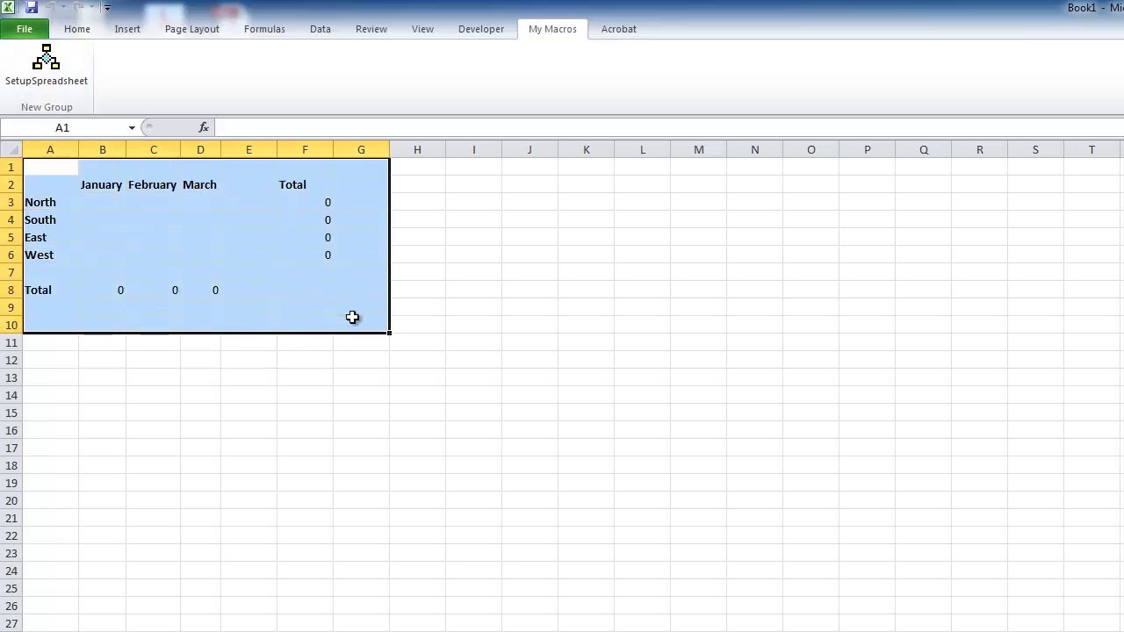
{"action": "key", "text": "Delete"}
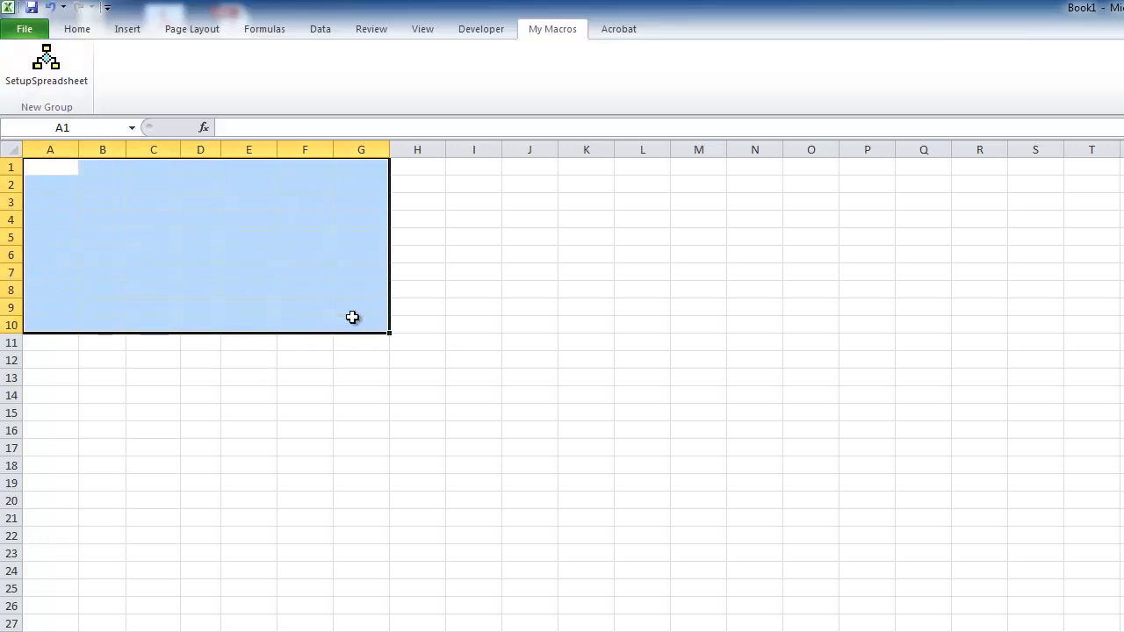
{"action": "left_click", "coordinate": [171, 206]}
{"action": "left_click", "coordinate": [46, 65]}
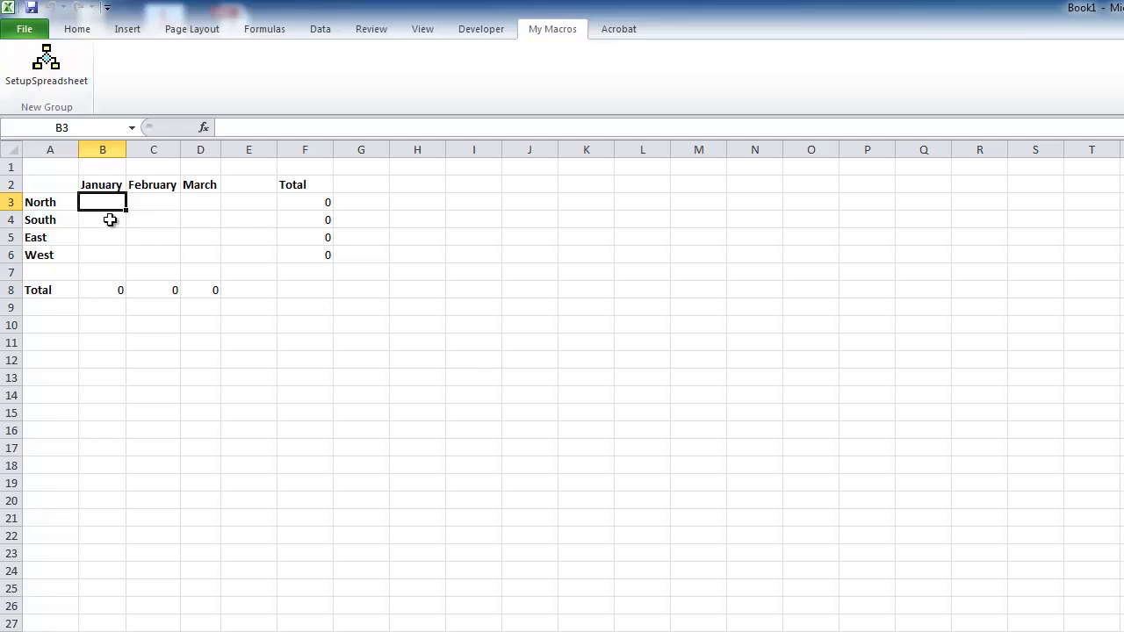
Step: Clear the contents of A1:G11 and select the empty cell B14
{"action": "left_click", "coordinate": [52, 170]}
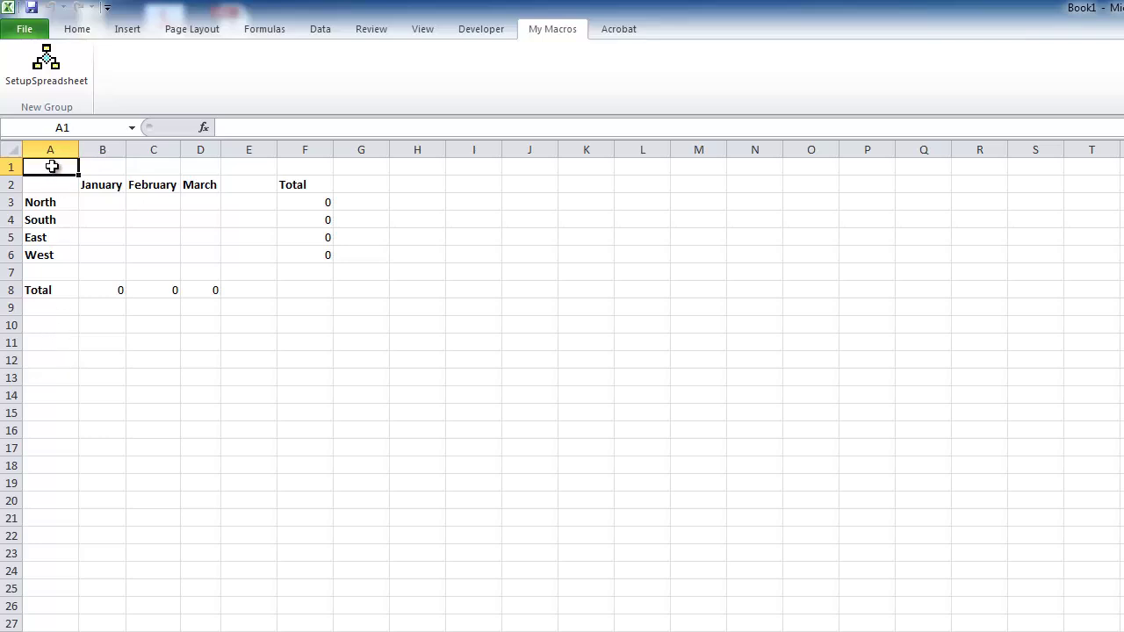
{"action": "left_click_drag", "start_coordinate": [49, 167], "coordinate": [336, 336]}
{"action": "key", "text": "Delete"}
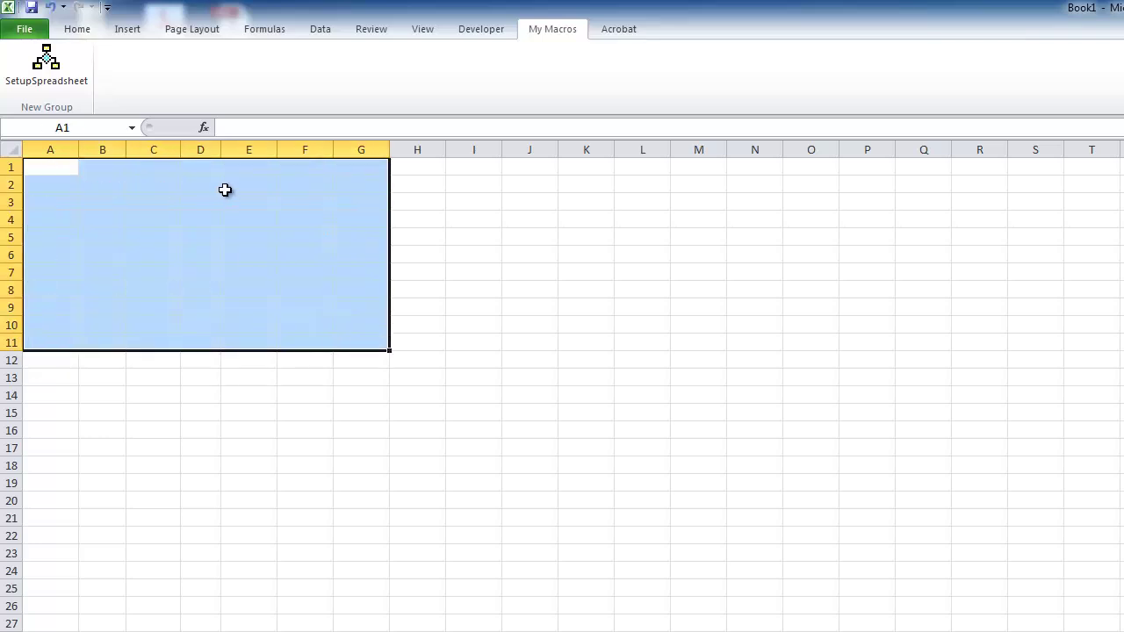
{"action": "left_click", "coordinate": [93, 392]}
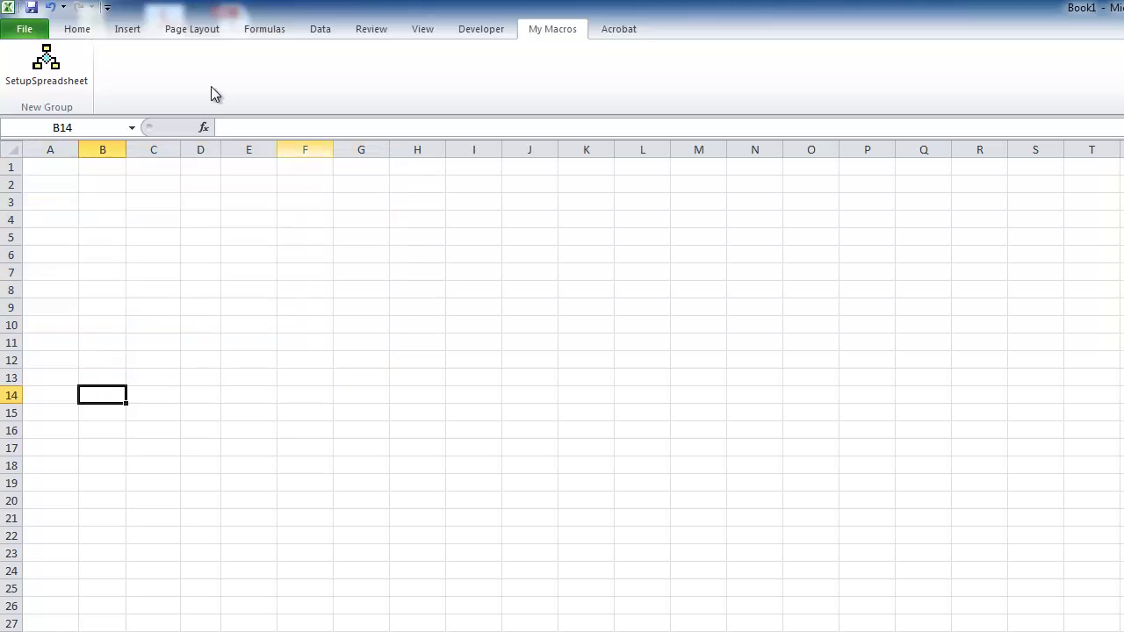
Step: Build the table again on the emptied sheet by running SetupSpreadsheet from the My Macros ribbon group
{"action": "key", "text": "Down"}
{"action": "key", "text": "Down"}
{"action": "key", "text": "Down"}
{"action": "left_click", "coordinate": [46, 61]}
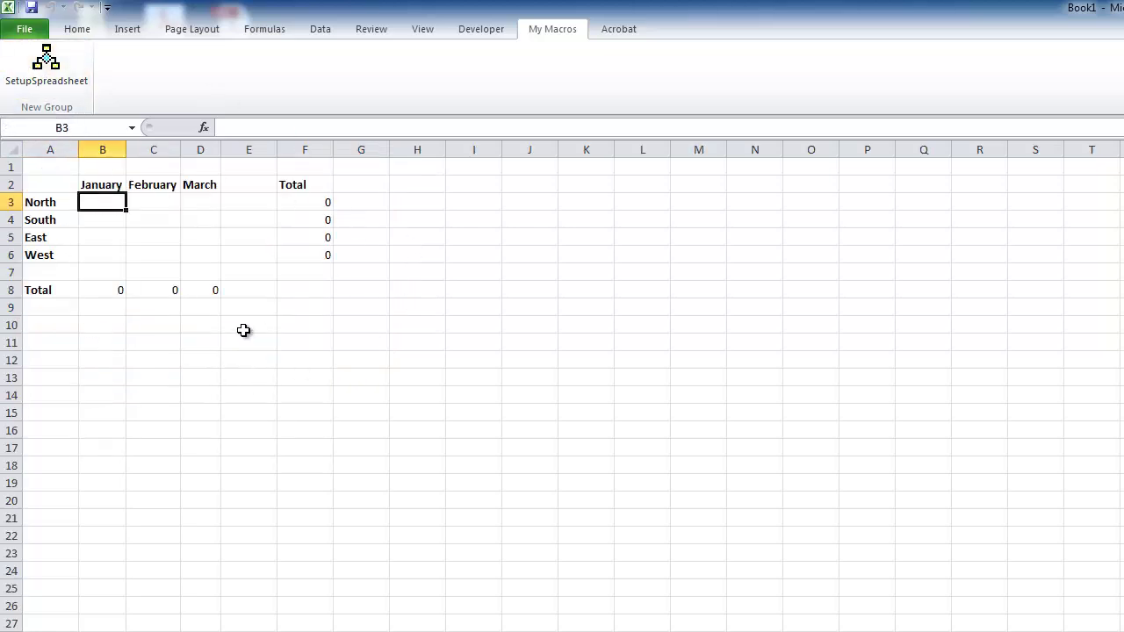
Step: Clear the contents of A2:F9 to remove the regional totals table
{"action": "left_click", "coordinate": [486, 35]}
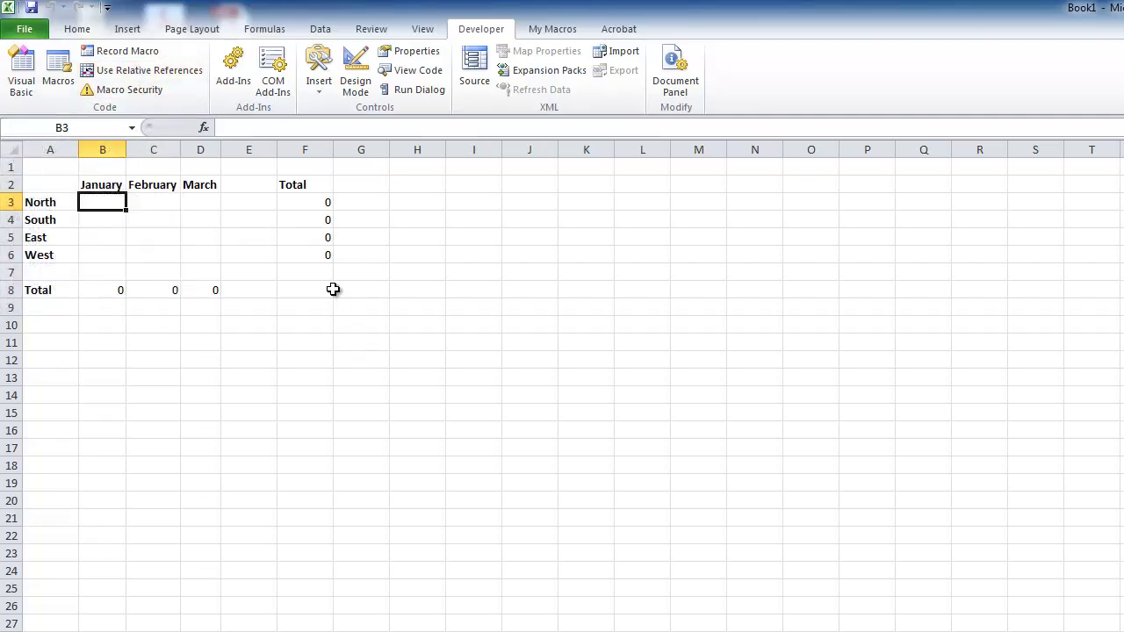
{"action": "left_click", "coordinate": [59, 323]}
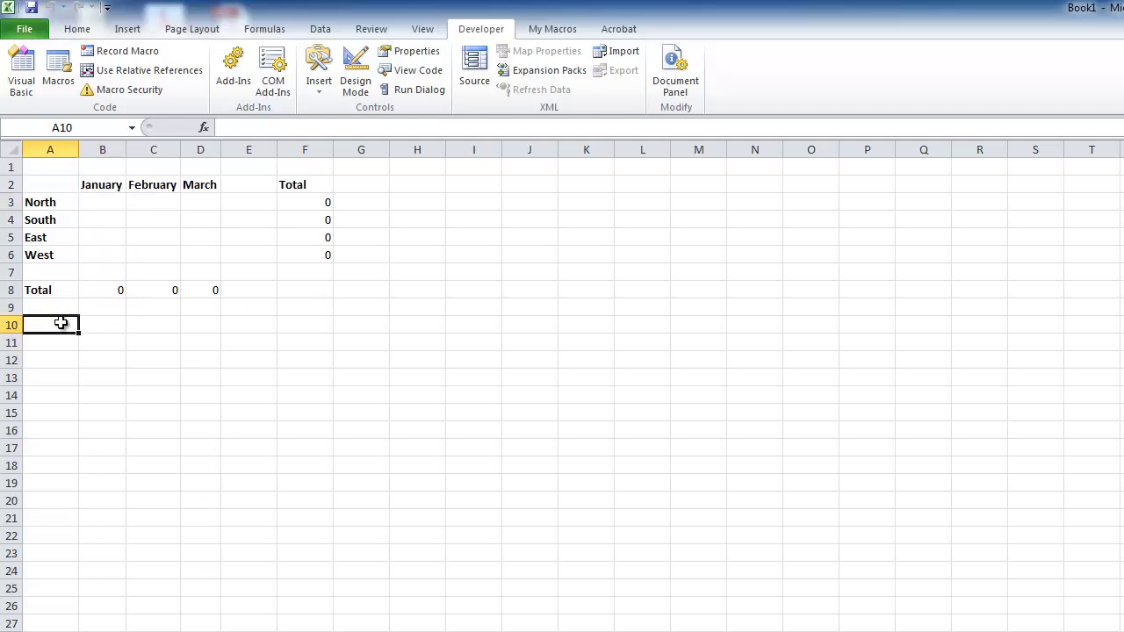
{"action": "left_click", "coordinate": [47, 161]}
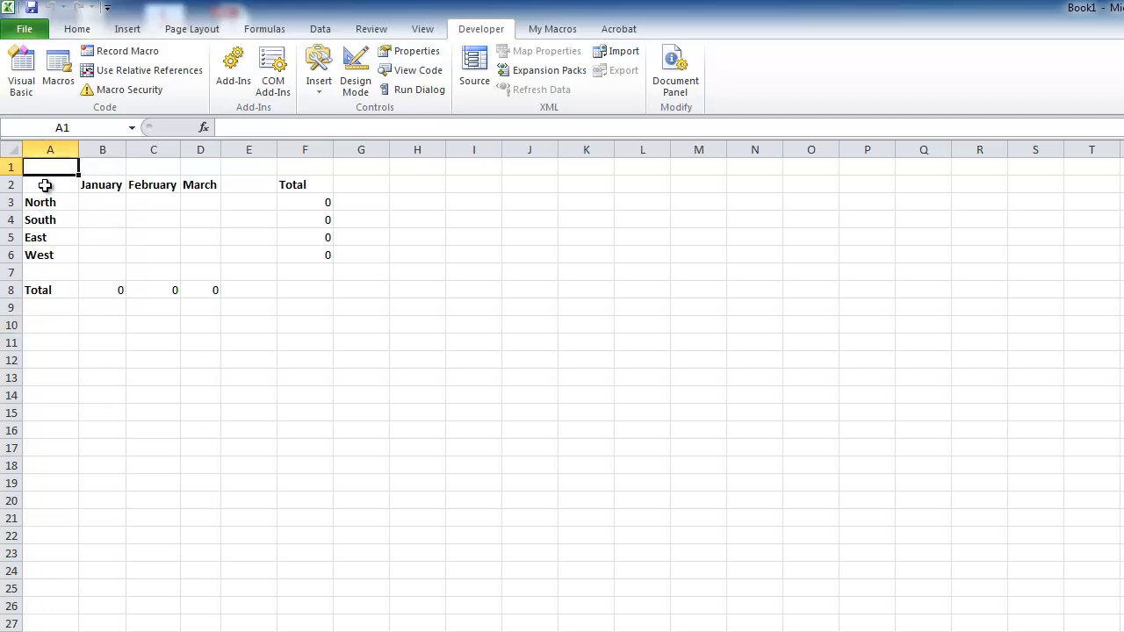
{"action": "left_click_drag", "start_coordinate": [47, 186], "coordinate": [316, 299]}
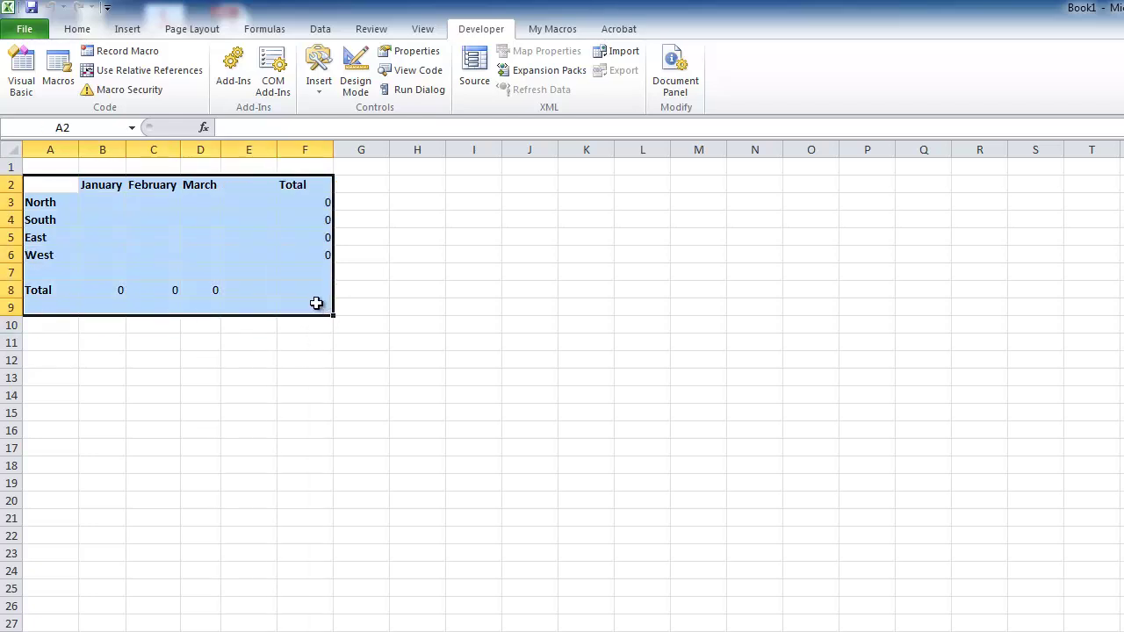
{"action": "key", "text": "Delete"}
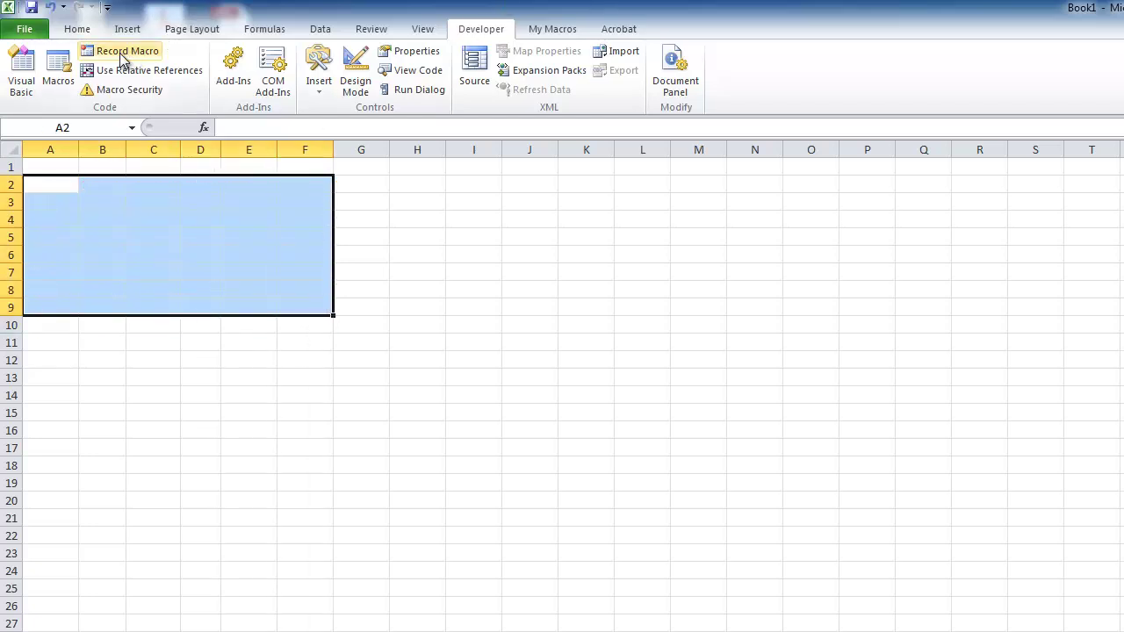
Step: From cell A2, turn on relative references and start recording a macro named RelativeRef, stored in This Workbook
{"action": "left_click_drag", "start_coordinate": [186, 257], "coordinate": [149, 254]}
{"action": "left_click", "coordinate": [70, 186]}
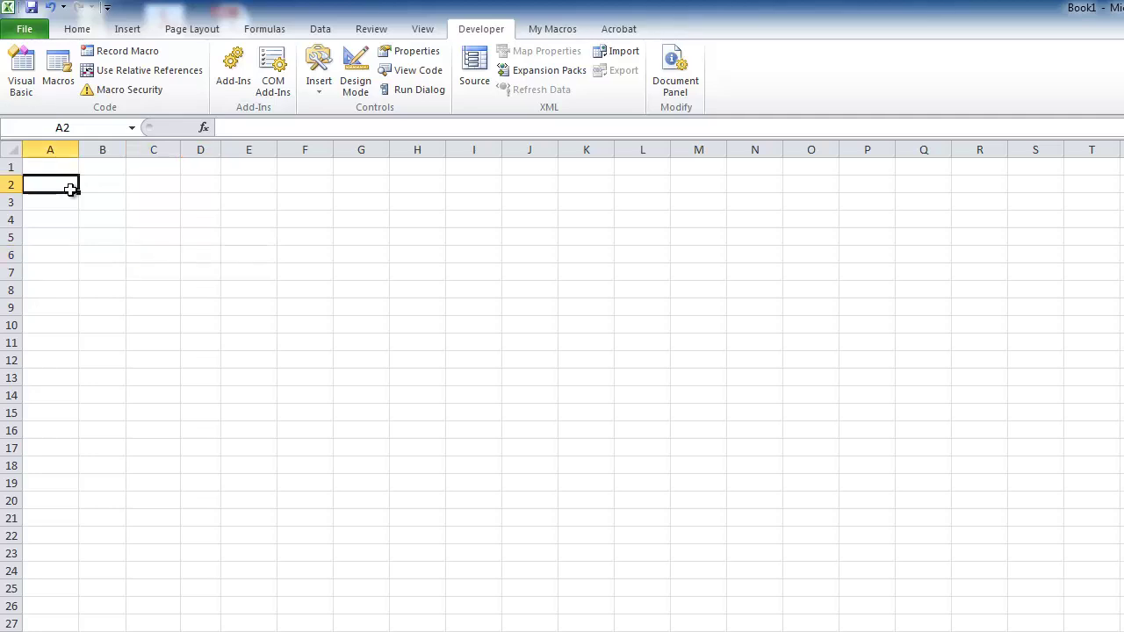
{"action": "left_click", "coordinate": [119, 71]}
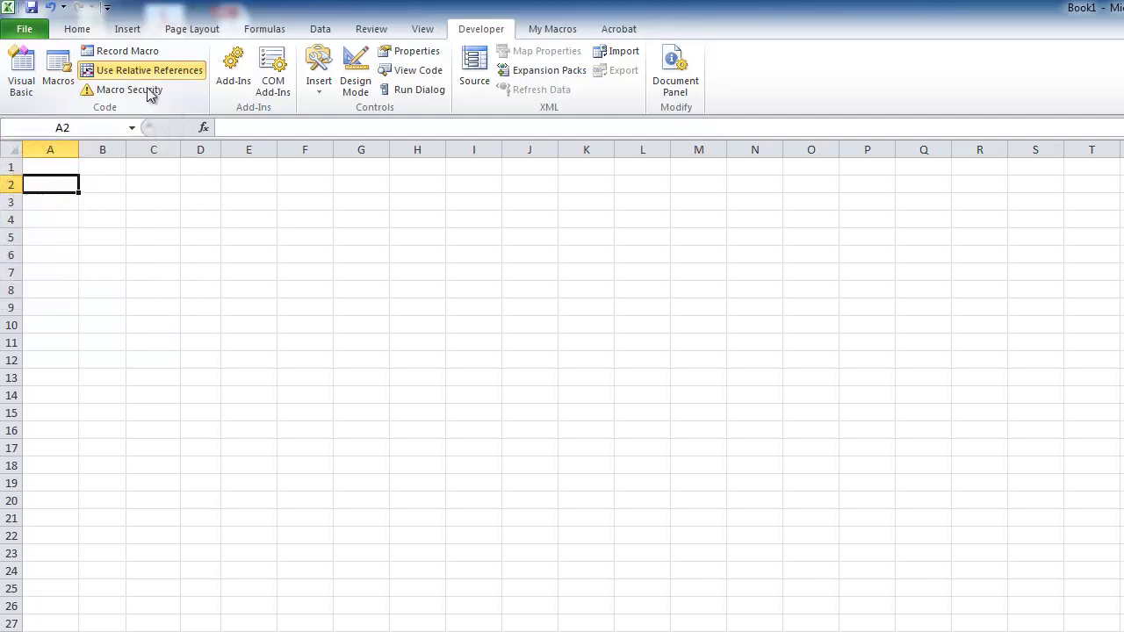
{"action": "left_click", "coordinate": [108, 49]}
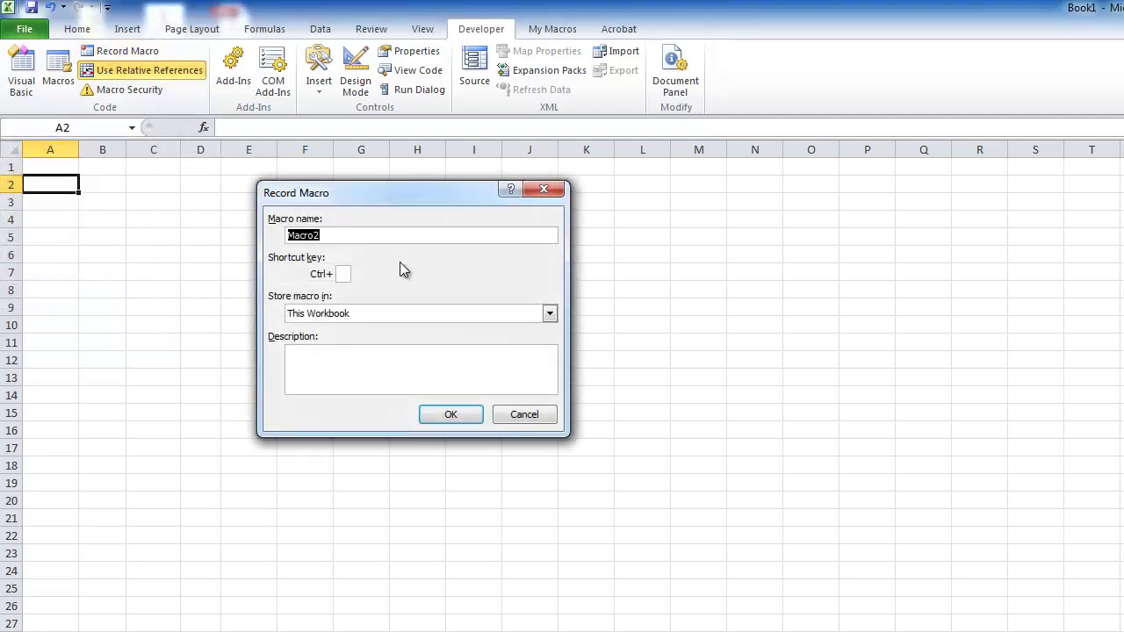
{"action": "type", "text": "RelativeRef"}
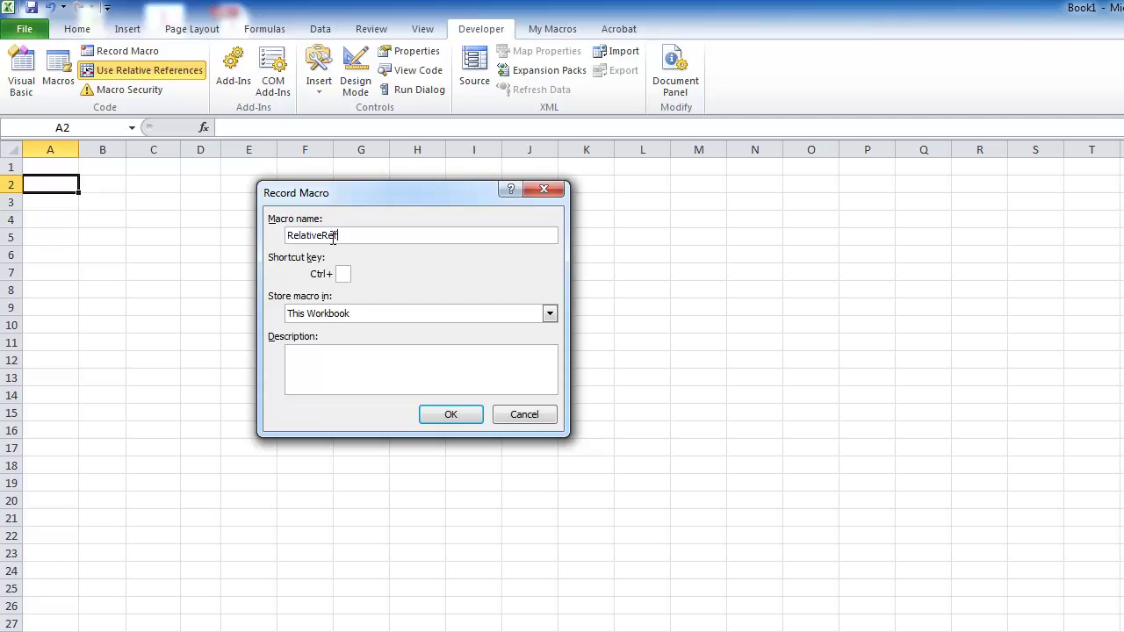
{"action": "left_click", "coordinate": [465, 414]}
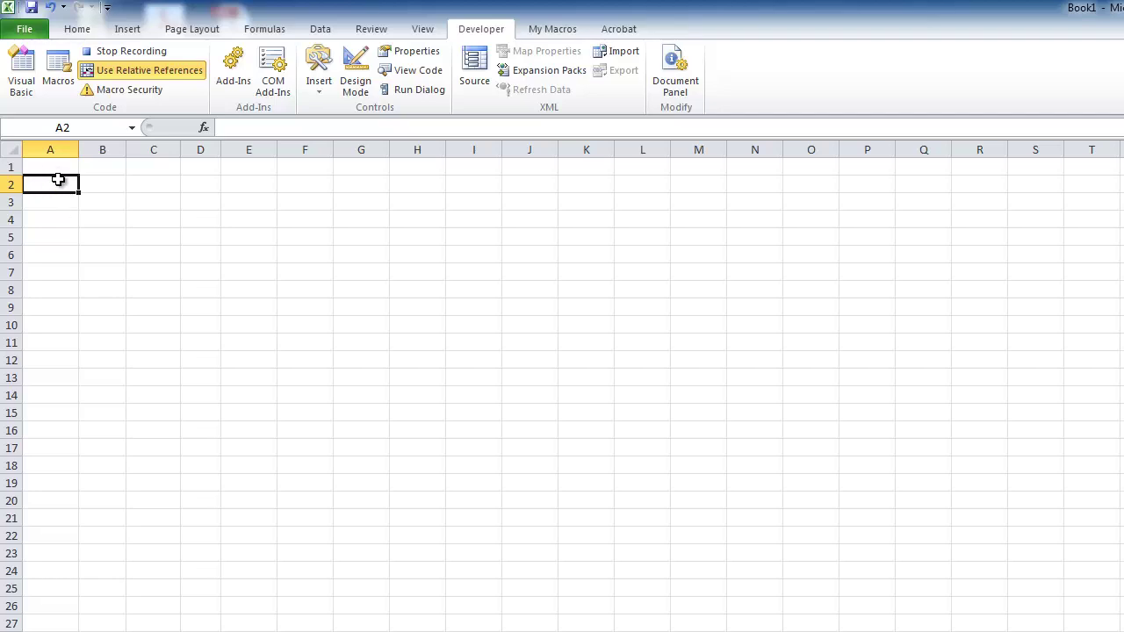
Step: Enter Hello in cell A2 and move down to cell A5
{"action": "type", "text": "Hellzo"}
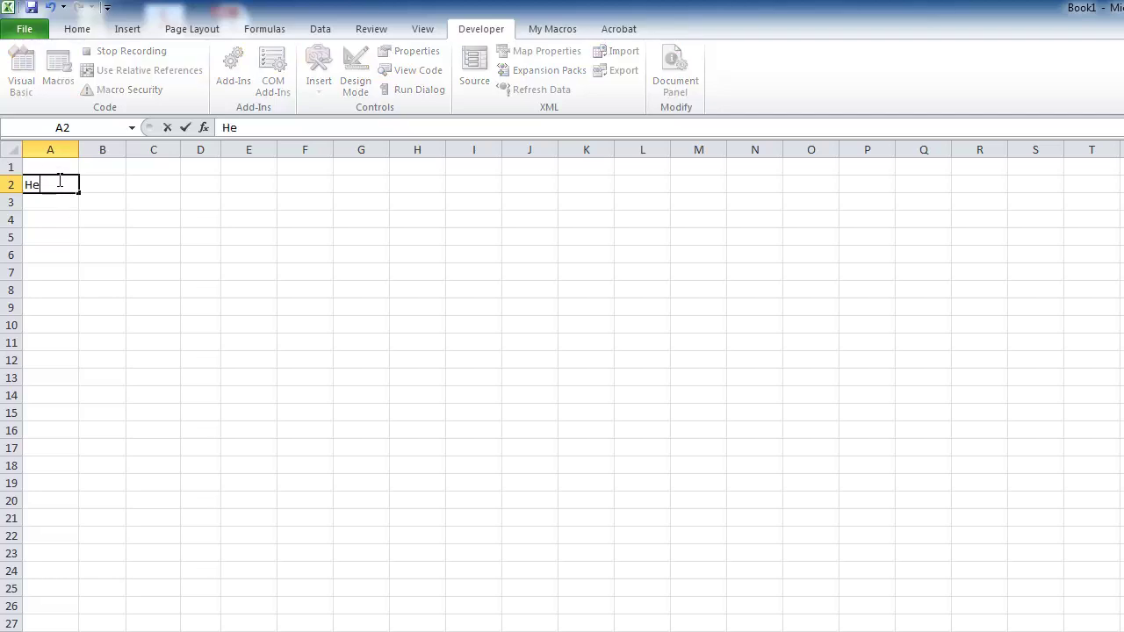
{"action": "key", "text": "BackSpace"}
{"action": "key", "text": "BackSpace"}
{"action": "type", "text": "o"}
{"action": "key", "text": "Return"}
{"action": "key", "text": "Return"}
{"action": "key", "text": "Return"}
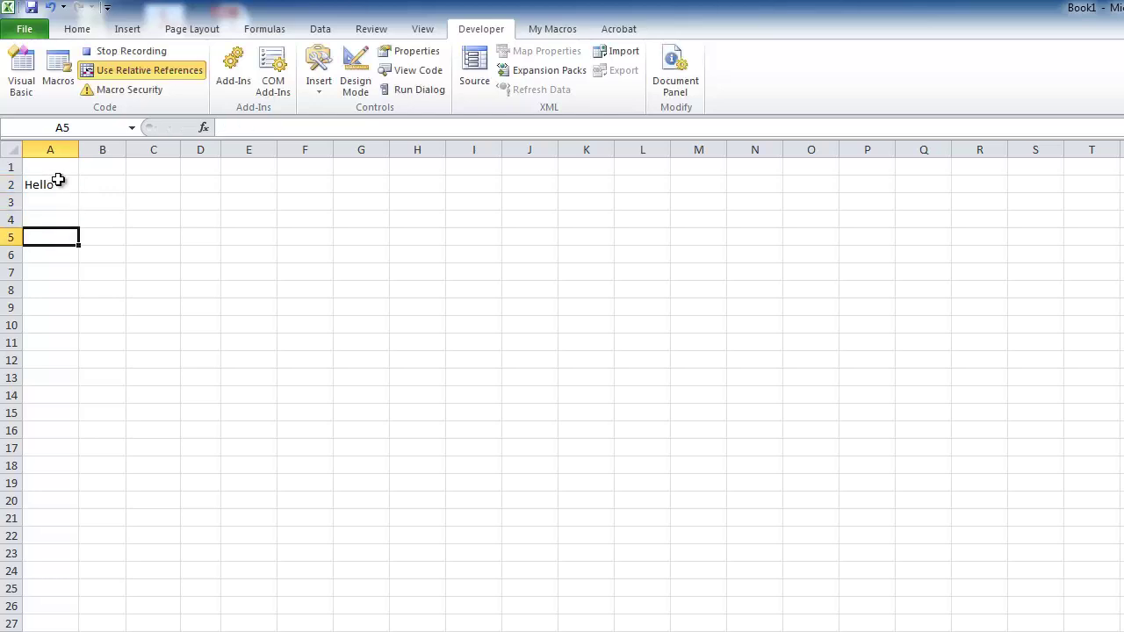
Step: Enter the label Enter Date in cell A5 and autofit column A to its contents
{"action": "type", "text": "Enter"}
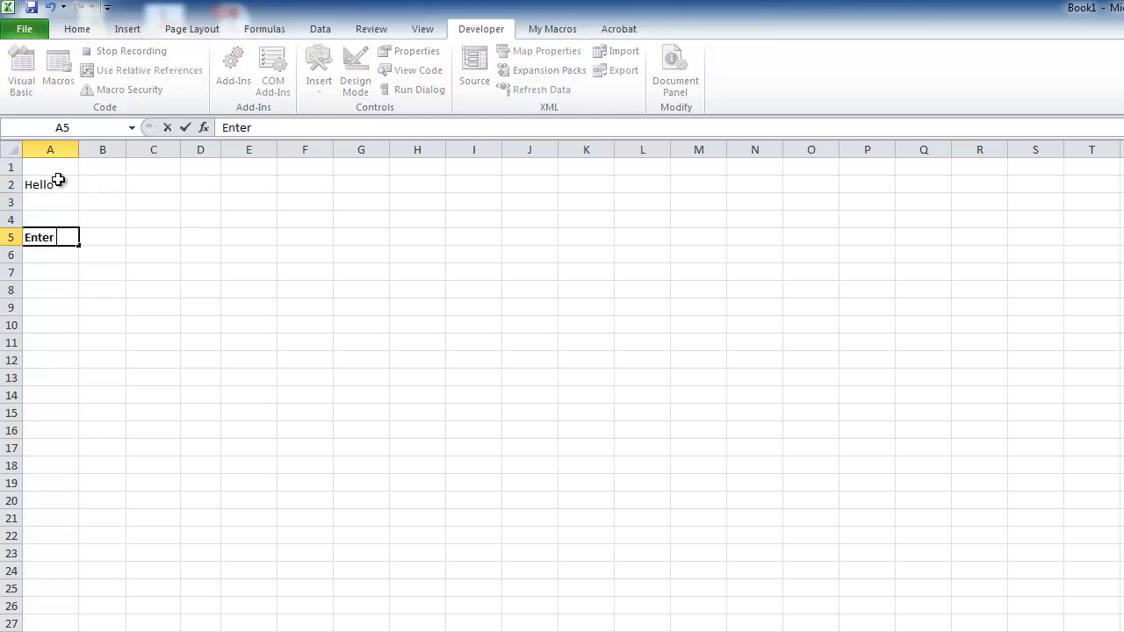
{"action": "type", "text": " Date"}
{"action": "key", "text": "Tab"}
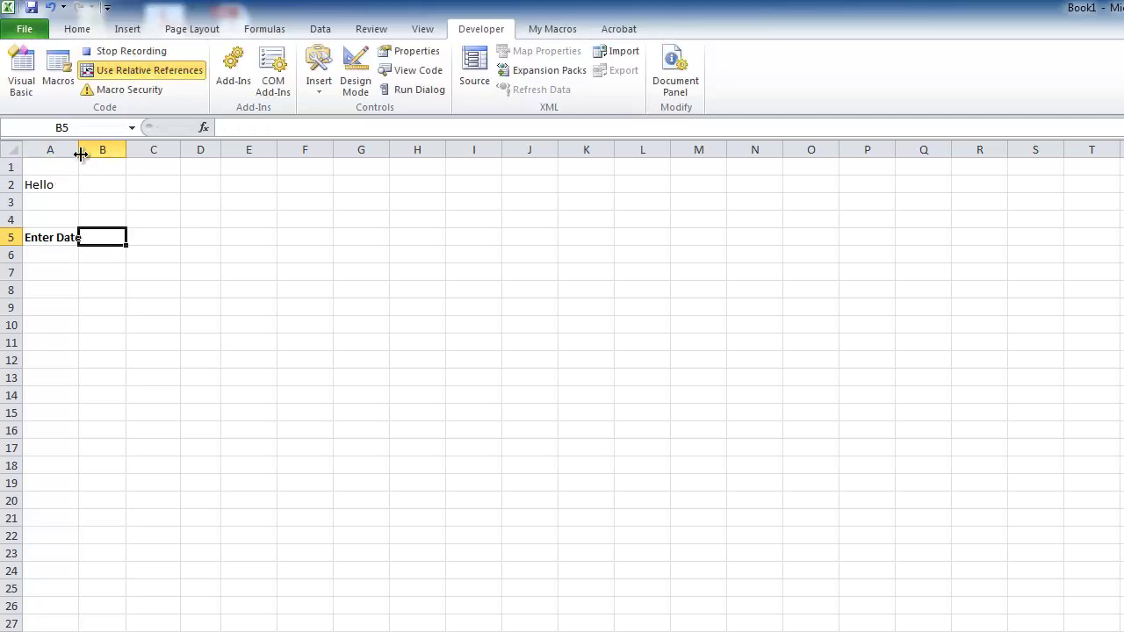
{"action": "double_click", "coordinate": [81, 154]}
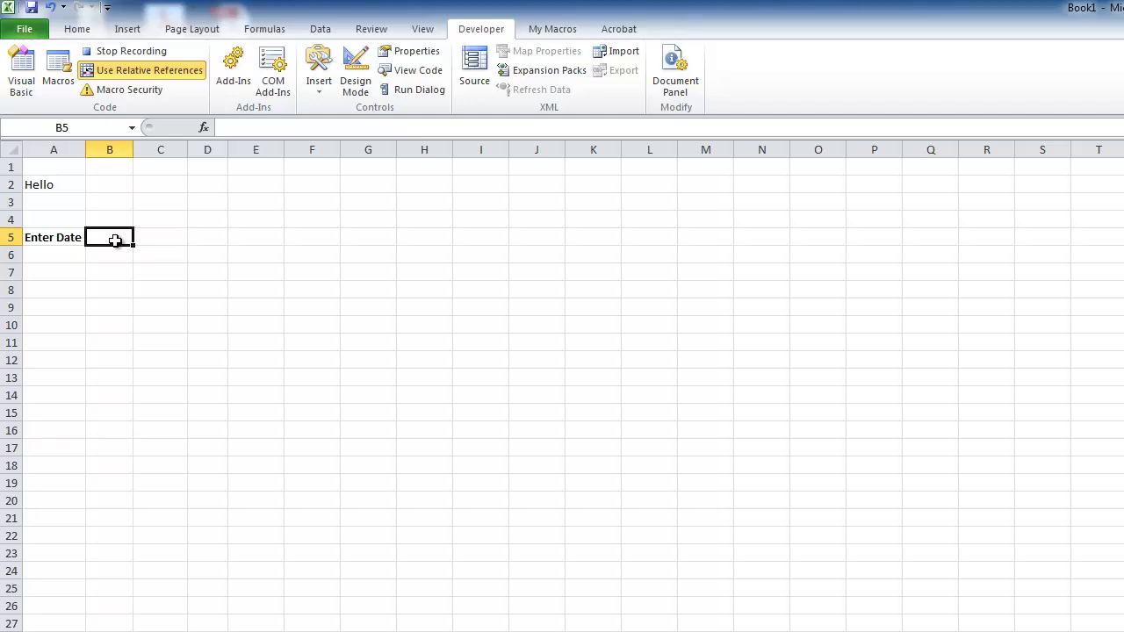
Step: Enter the date 07/09/2013 in cell B5 and stop recording the macro
{"action": "type", "text": "7/09/2013"}
{"action": "key", "text": "Return"}
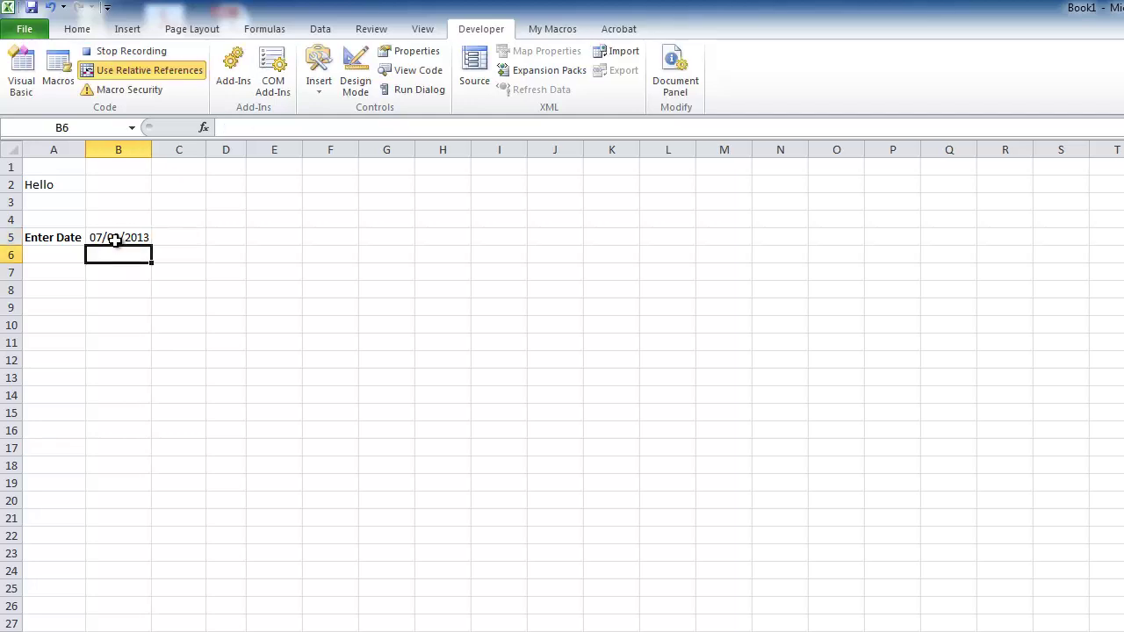
{"action": "left_click", "coordinate": [147, 53]}
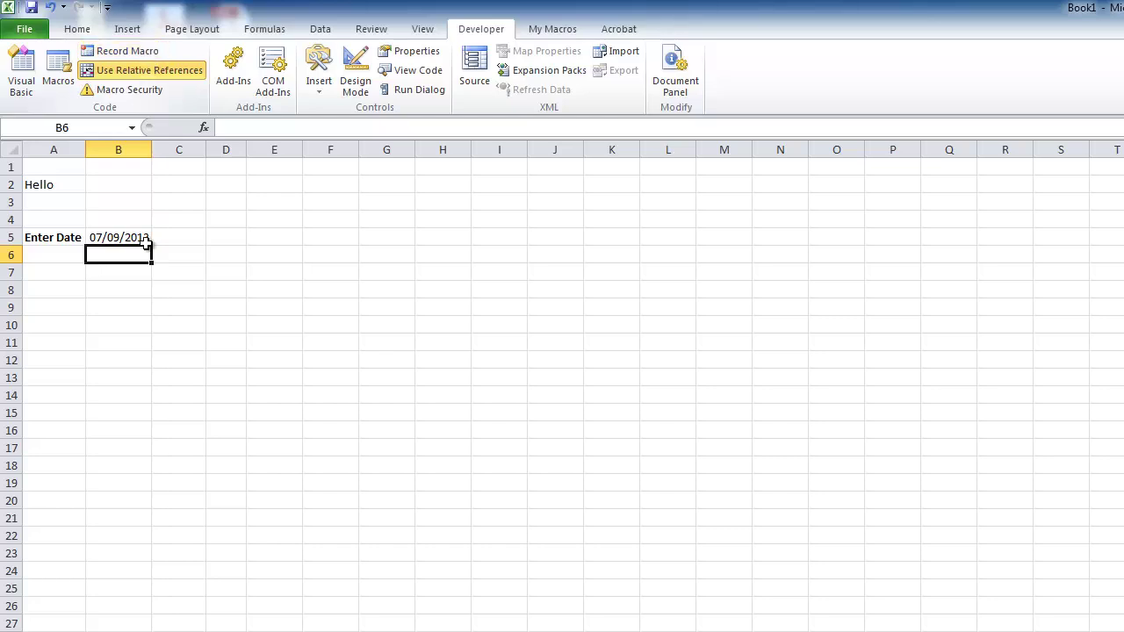
Step: Run the RelativeRef macro starting from cell A8
{"action": "left_click", "coordinate": [48, 290]}
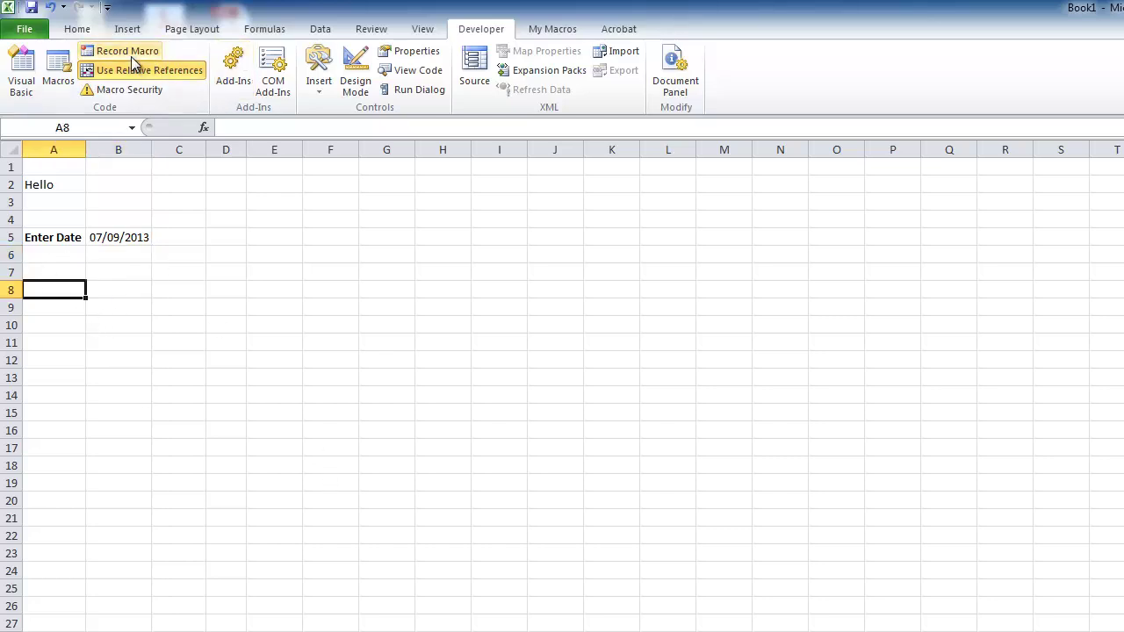
{"action": "left_click", "coordinate": [65, 68]}
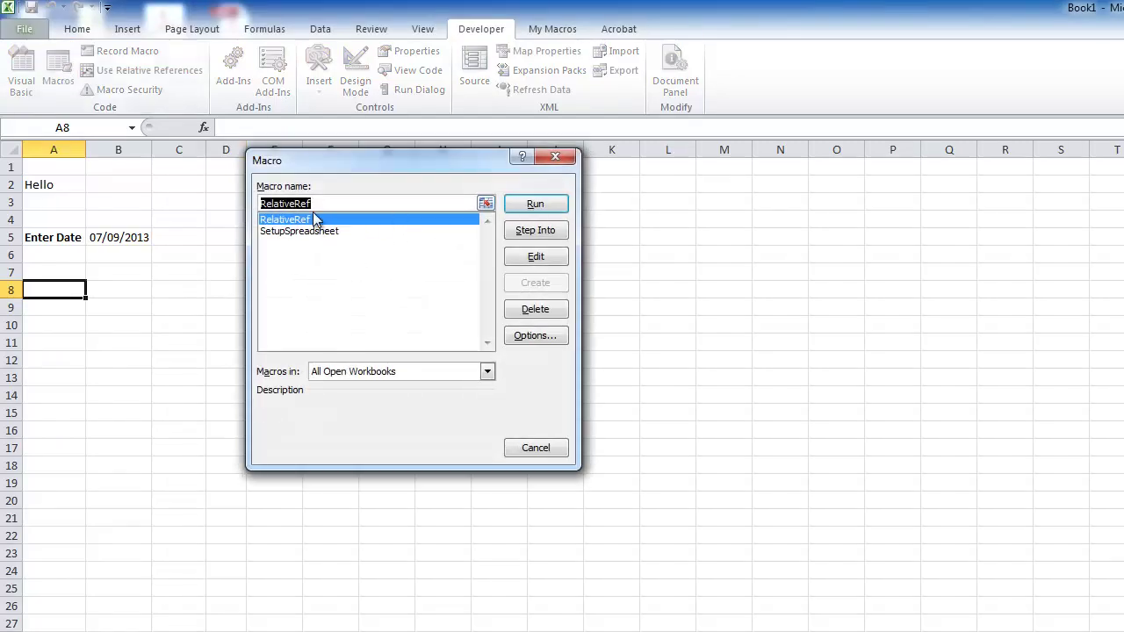
{"action": "double_click", "coordinate": [367, 216]}
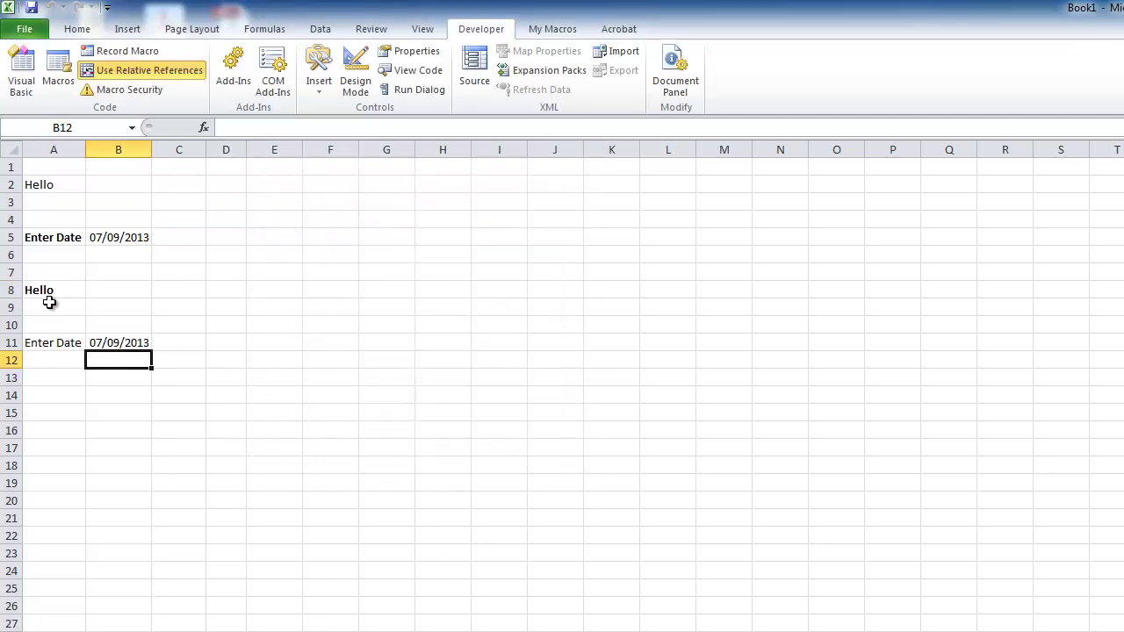
Step: Run the RelativeRef macro again starting from cell A15
{"action": "left_click", "coordinate": [48, 415]}
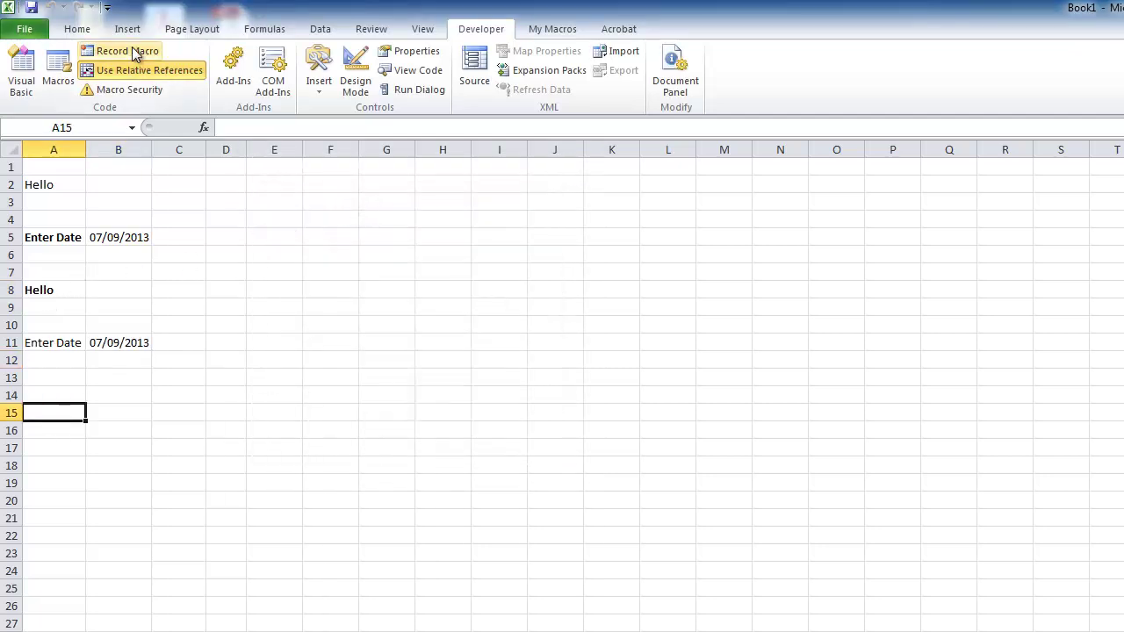
{"action": "left_click", "coordinate": [58, 72]}
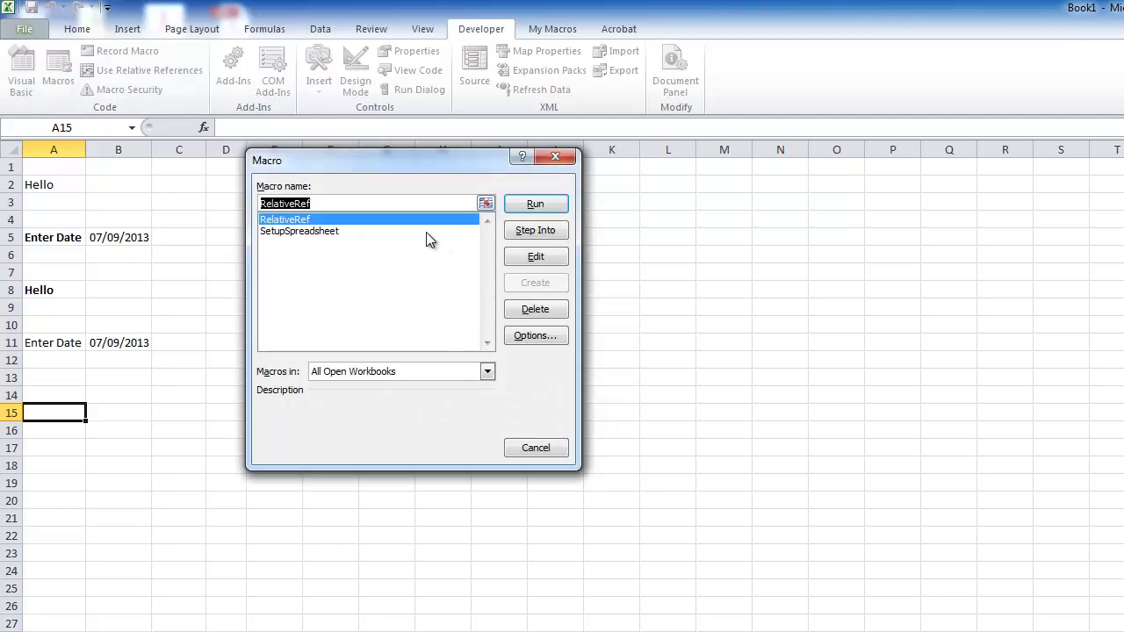
{"action": "left_click", "coordinate": [535, 210]}
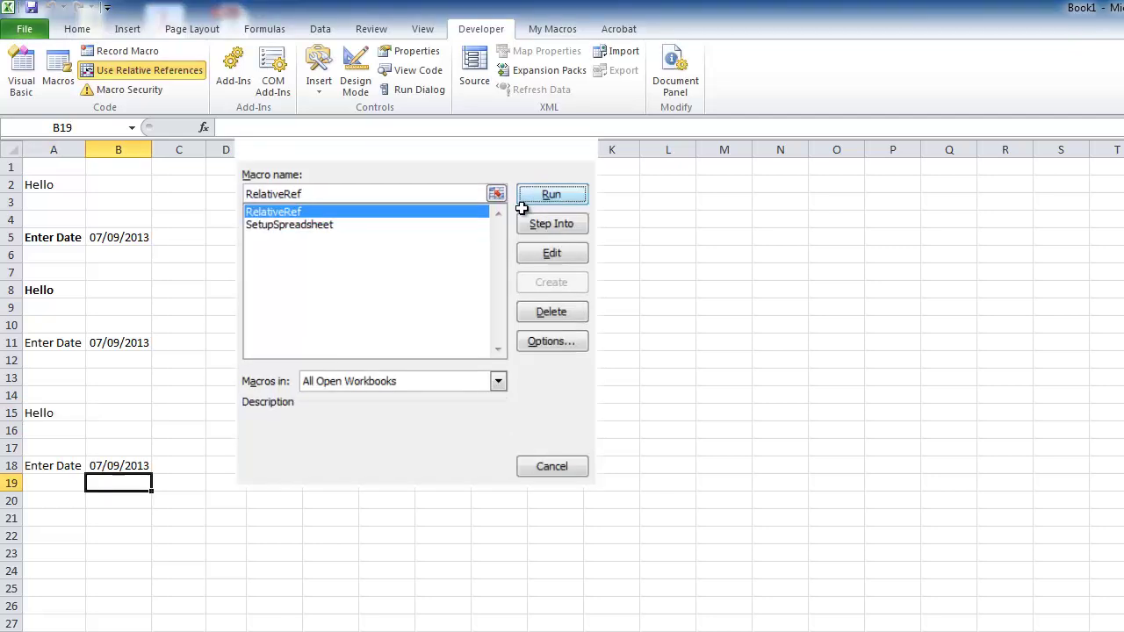
Step: Open the SetupSpreadsheet macro for editing in the Visual Basic editor and review its recorded code
{"action": "left_click", "coordinate": [249, 347]}
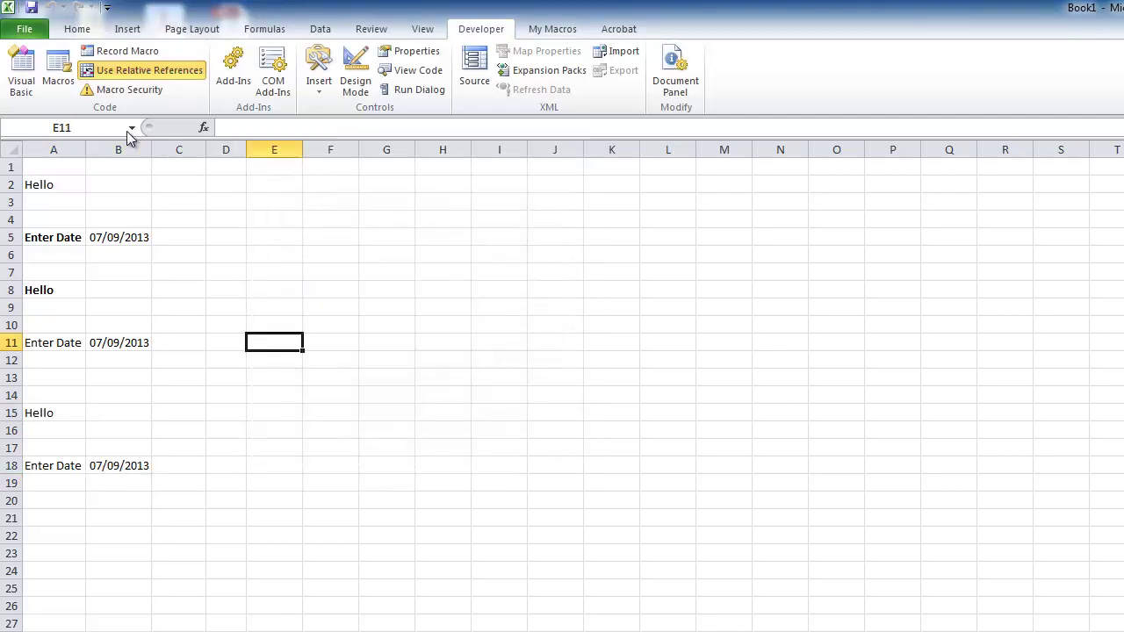
{"action": "left_click", "coordinate": [55, 67]}
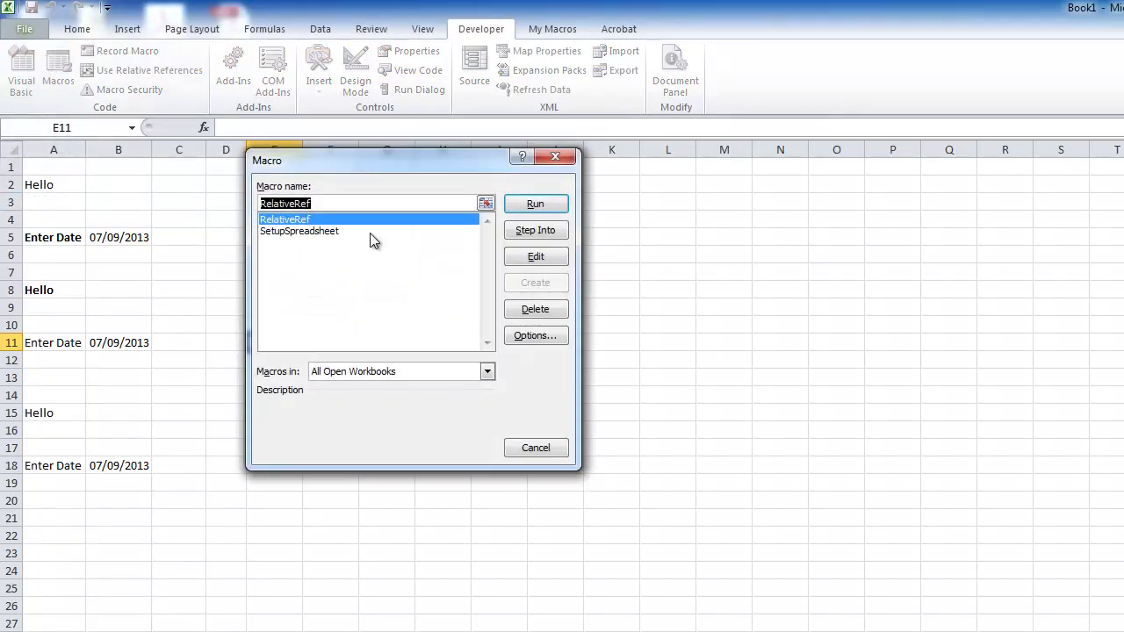
{"action": "left_click", "coordinate": [318, 231]}
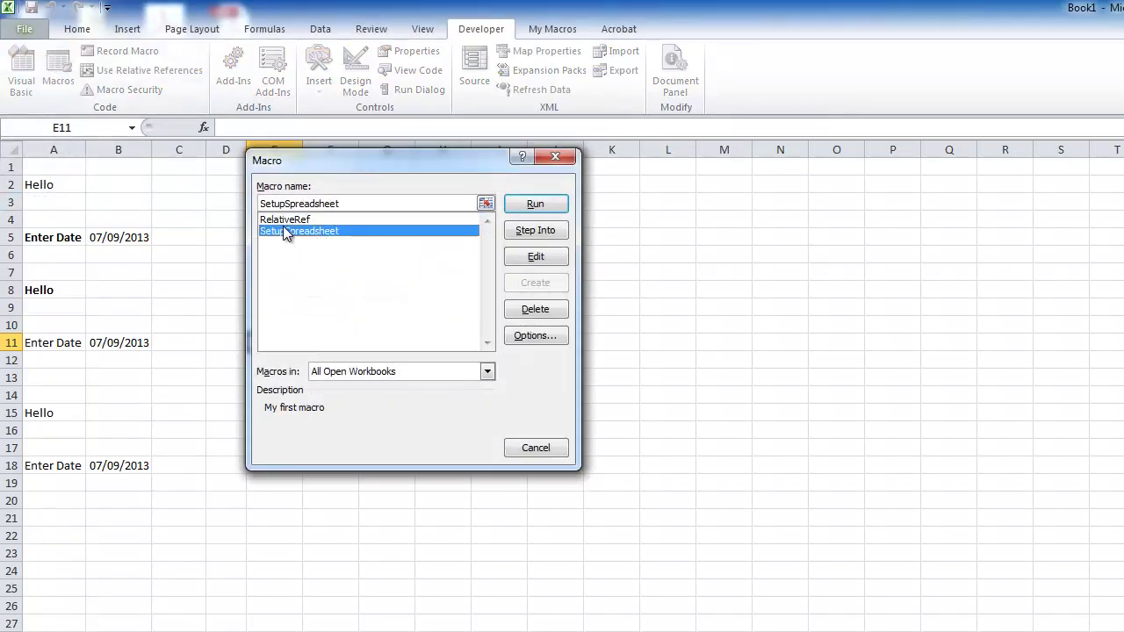
{"action": "left_click", "coordinate": [535, 257]}
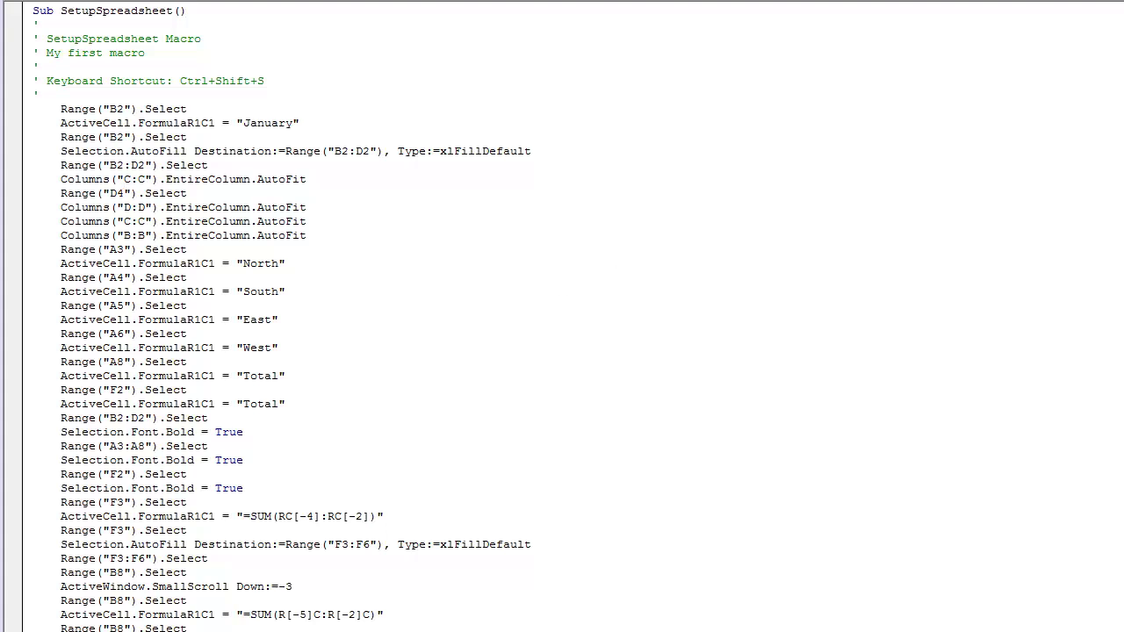
{"action": "scroll", "coordinate": [562, 316], "scroll_direction": "down", "scroll_amount": 5}
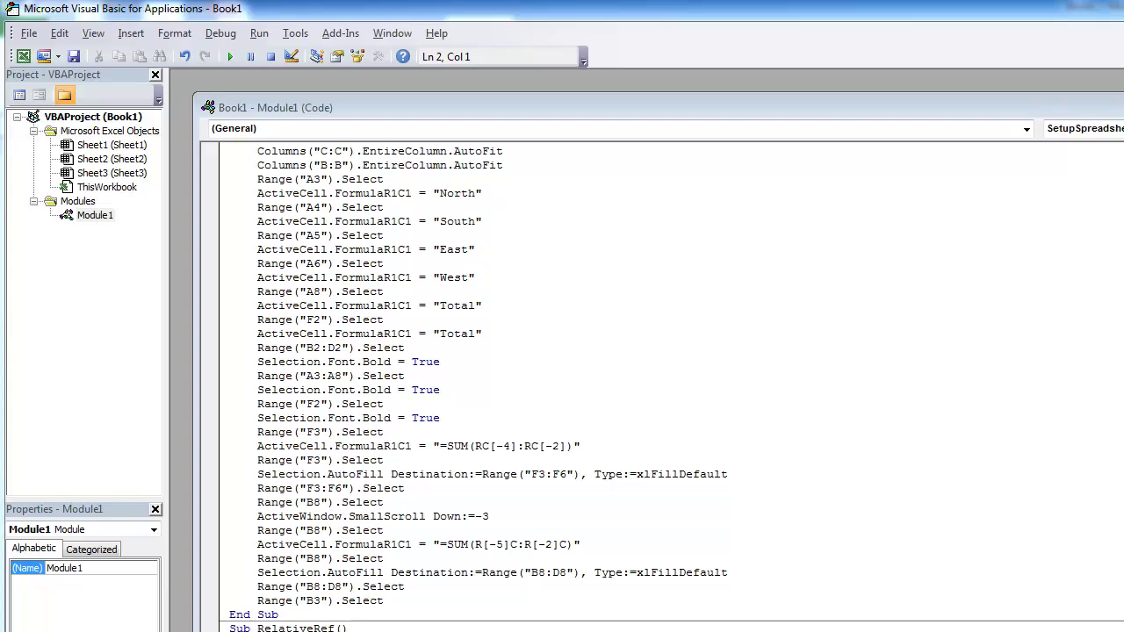
Step: Return to the Excel worksheet, turn off relative references, and select the empty cell F16
{"action": "key", "text": "alt+F11"}
{"action": "left_click", "coordinate": [40, 249]}
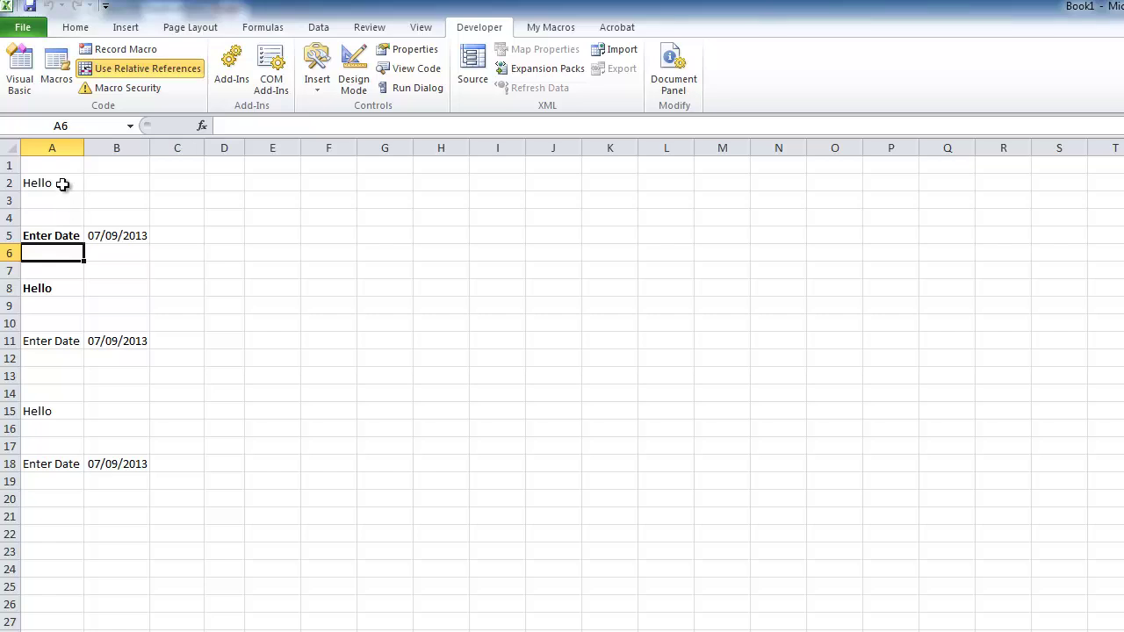
{"action": "left_click_drag", "start_coordinate": [62, 184], "coordinate": [125, 462]}
{"action": "left_click", "coordinate": [316, 423]}
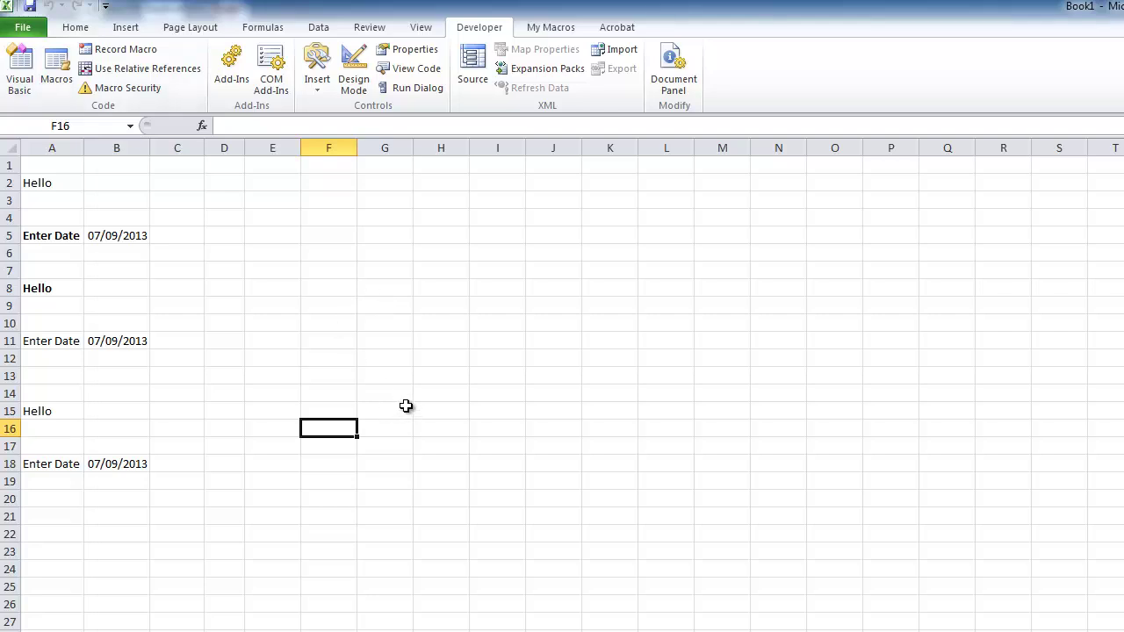
Step: Set up a new macro recording and name the macro ImportFilms
{"action": "left_click", "coordinate": [102, 51]}
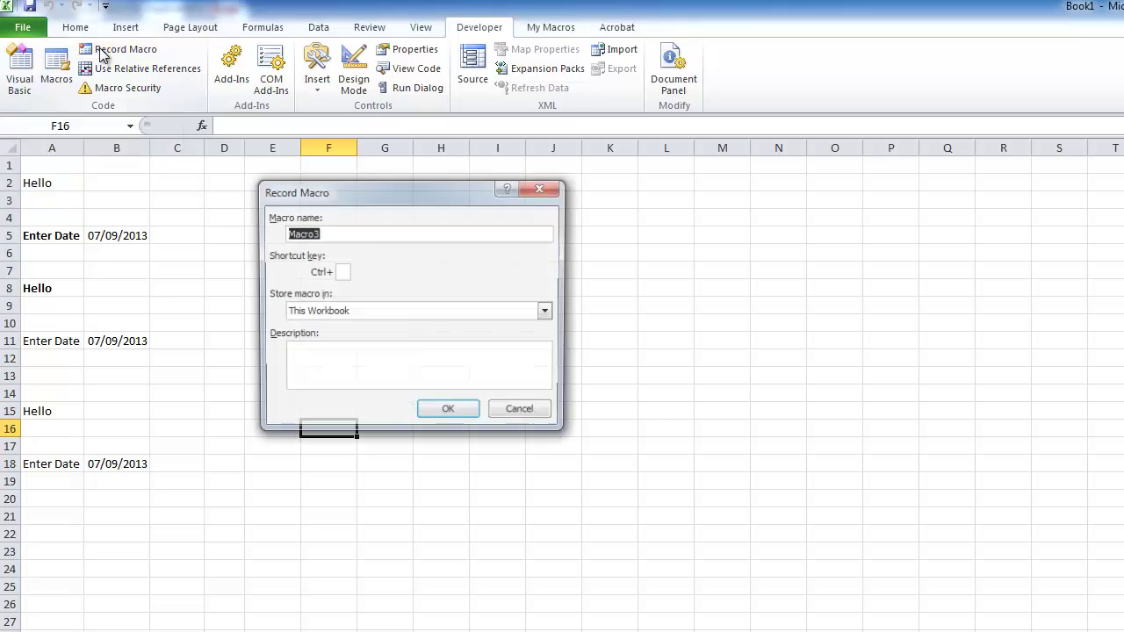
{"action": "left_click", "coordinate": [346, 232]}
{"action": "double_click", "coordinate": [348, 233]}
{"action": "type", "text": "I"}
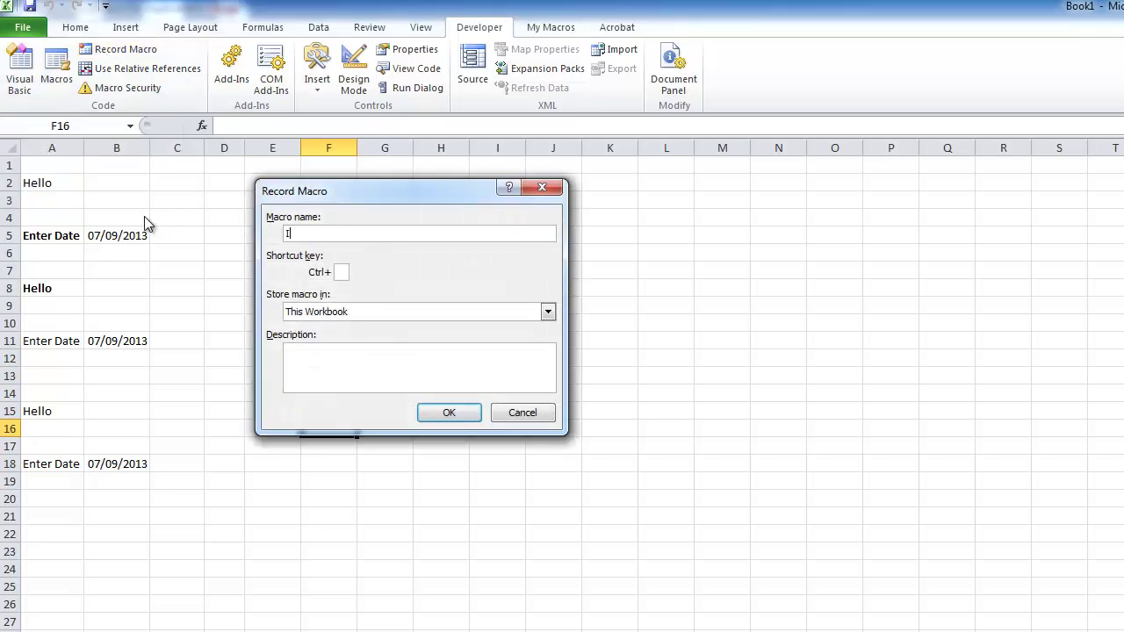
{"action": "type", "text": "mportFilms"}
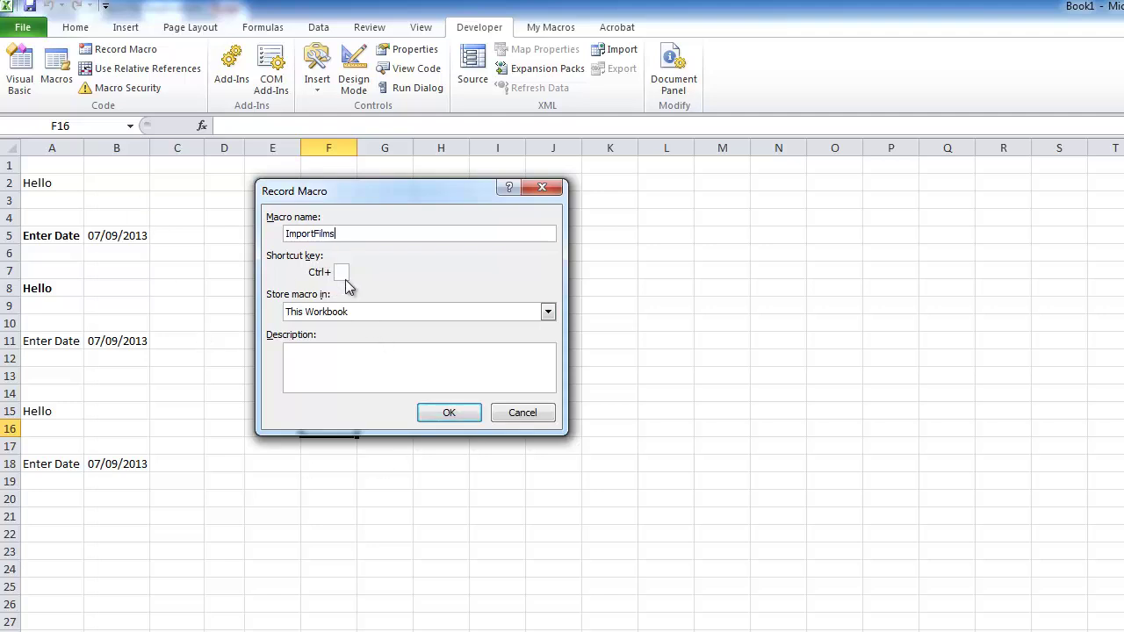
Step: Store the macro in This Workbook, assign F as its shortcut letter, and start recording
{"action": "left_click", "coordinate": [351, 313]}
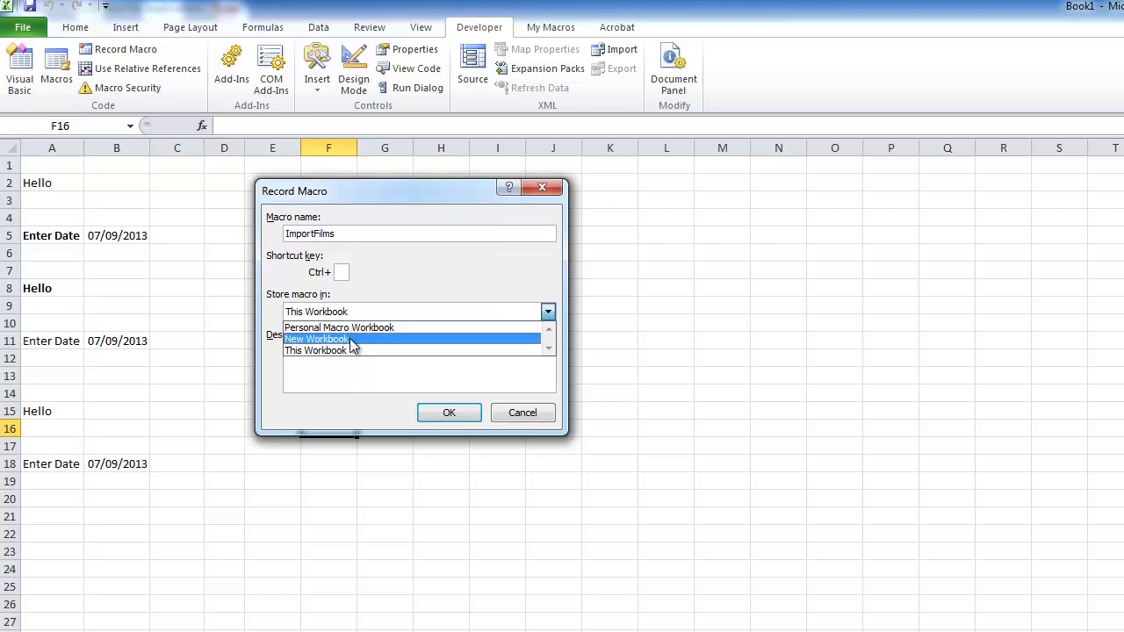
{"action": "left_click", "coordinate": [346, 351]}
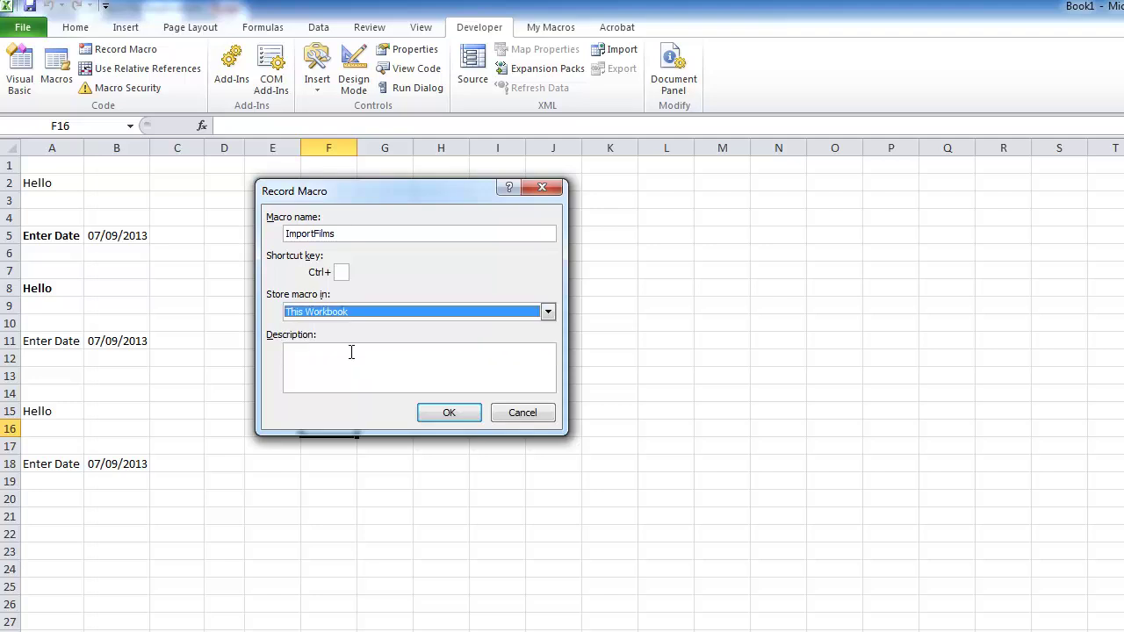
{"action": "left_click", "coordinate": [343, 273]}
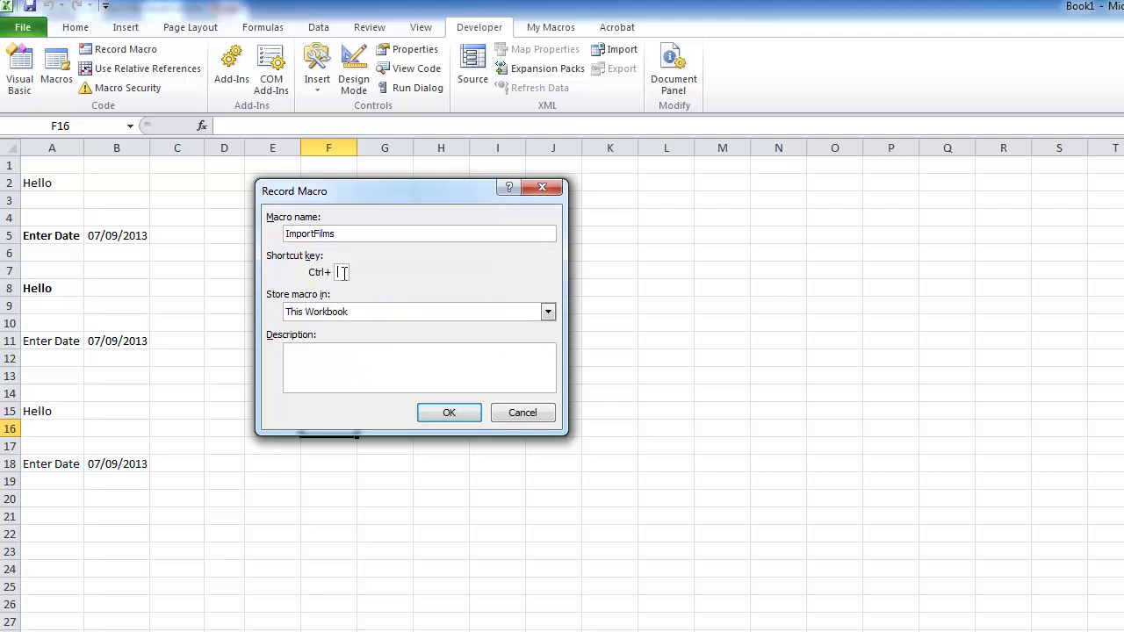
{"action": "type", "text": "S"}
{"action": "key", "text": "BackSpace"}
{"action": "type", "text": "F"}
{"action": "left_click", "coordinate": [449, 414]}
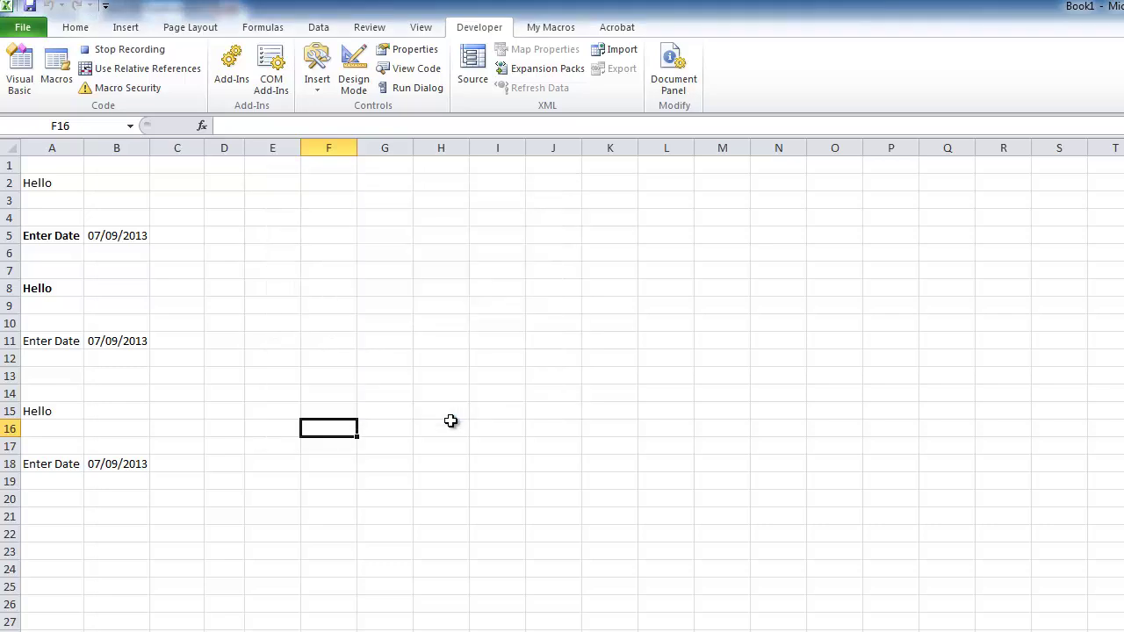
Step: Open the text file tblDVDS.txt from the Desktop, with all file types listed
{"action": "left_click", "coordinate": [24, 33]}
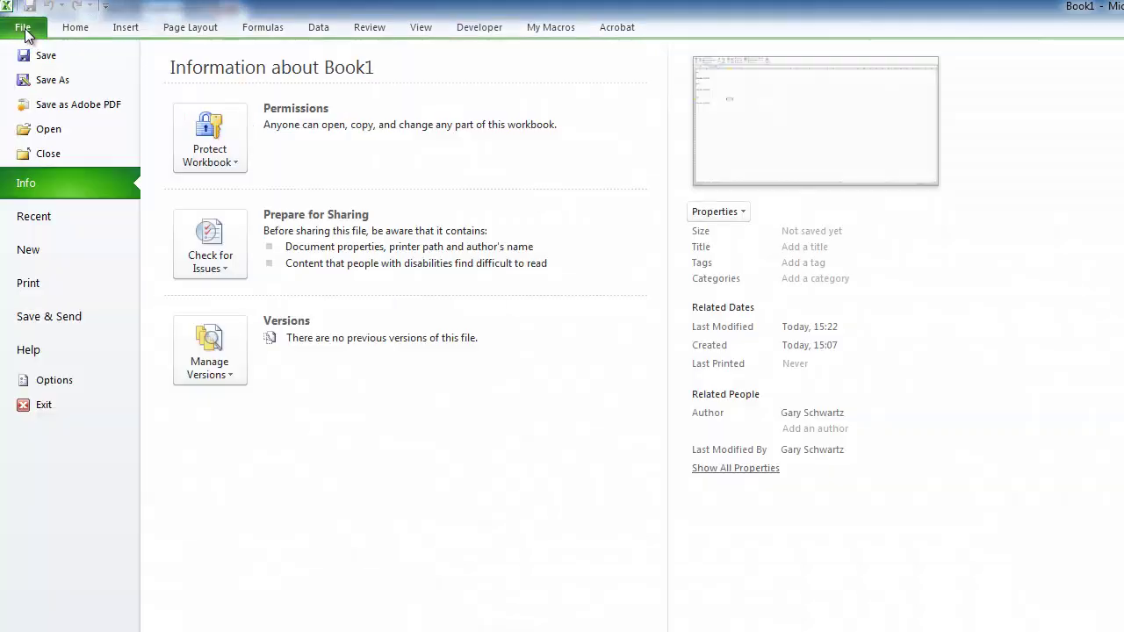
{"action": "left_click", "coordinate": [55, 130]}
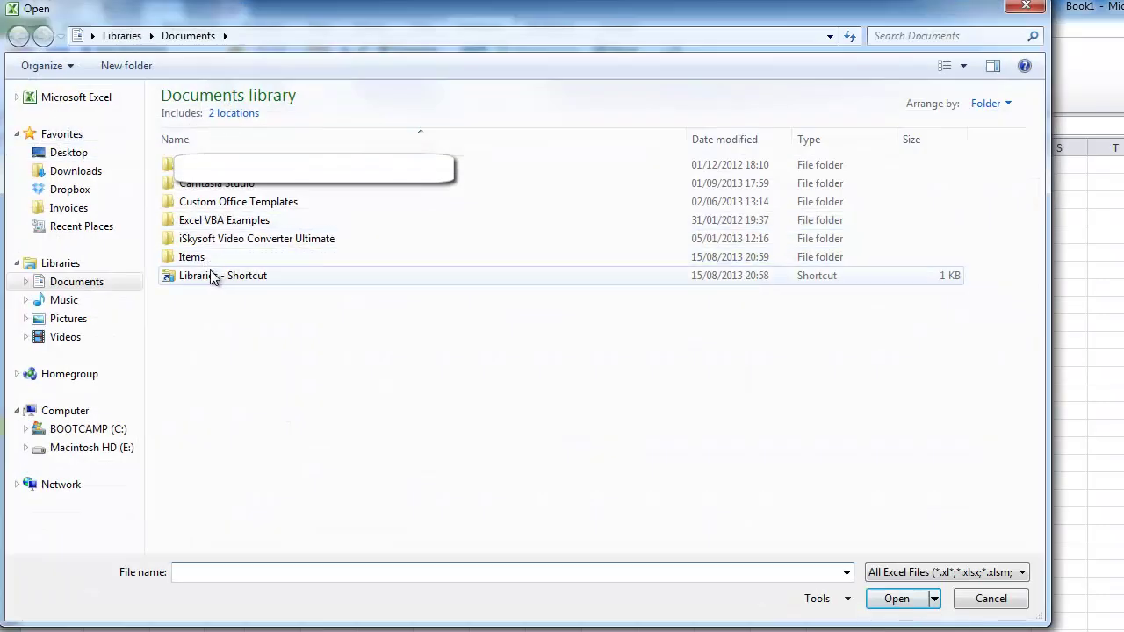
{"action": "left_click", "coordinate": [65, 156]}
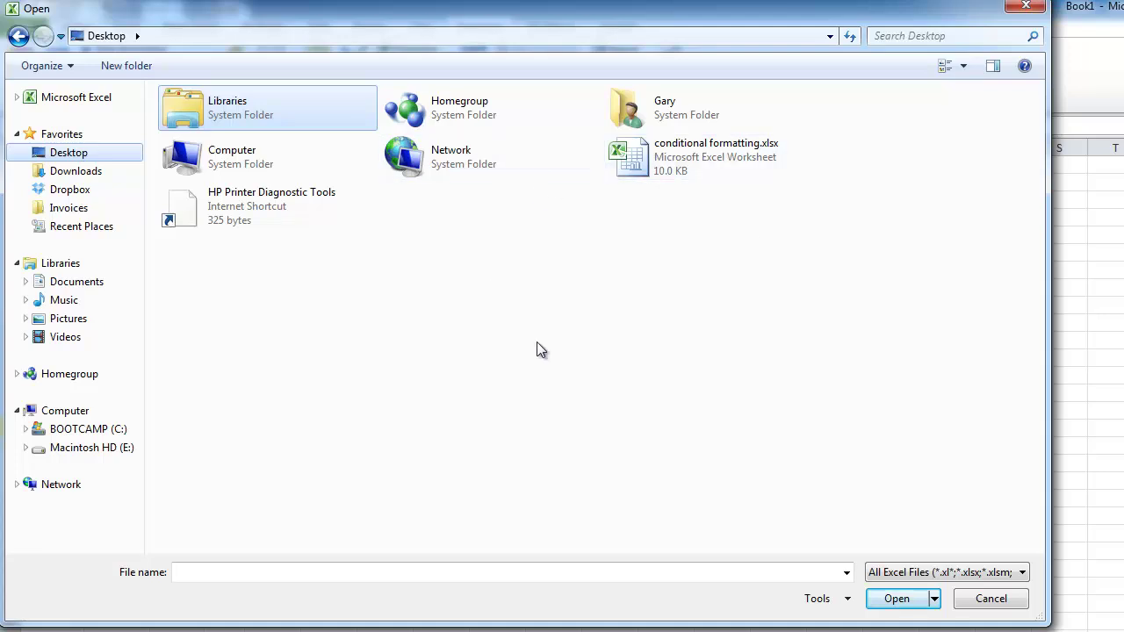
{"action": "left_click", "coordinate": [911, 572]}
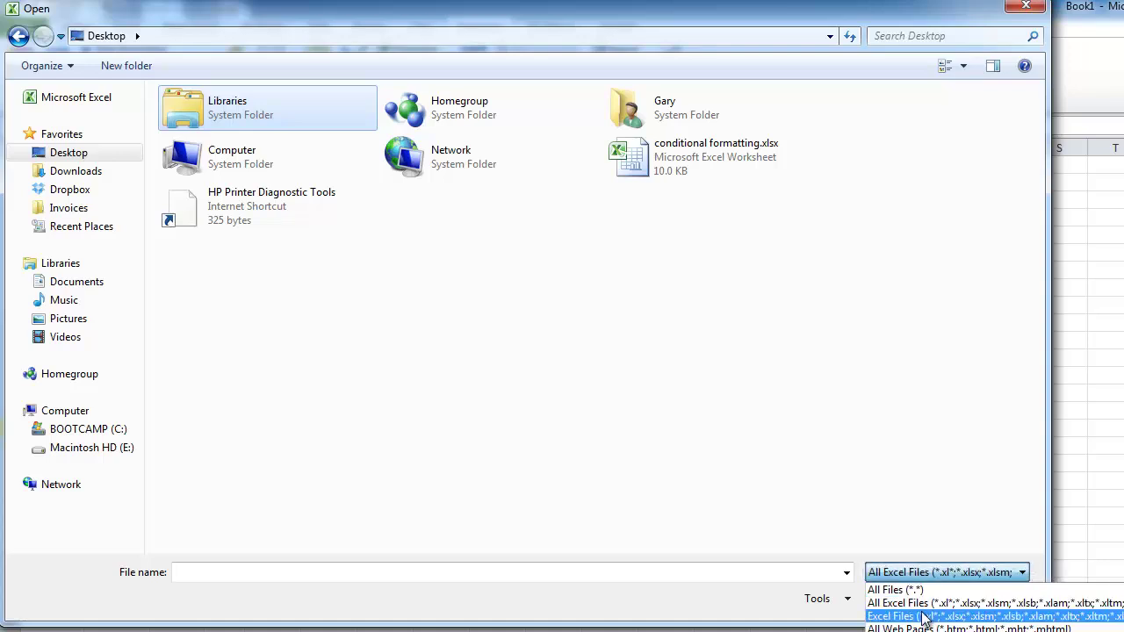
{"action": "left_click", "coordinate": [902, 591]}
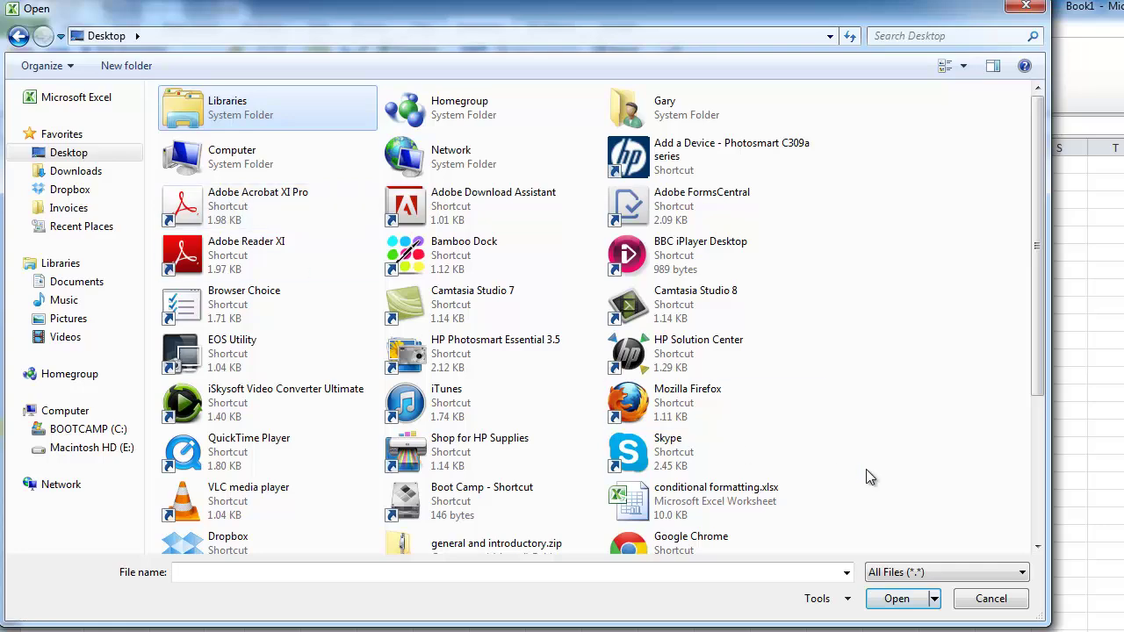
{"action": "left_click", "coordinate": [1039, 513]}
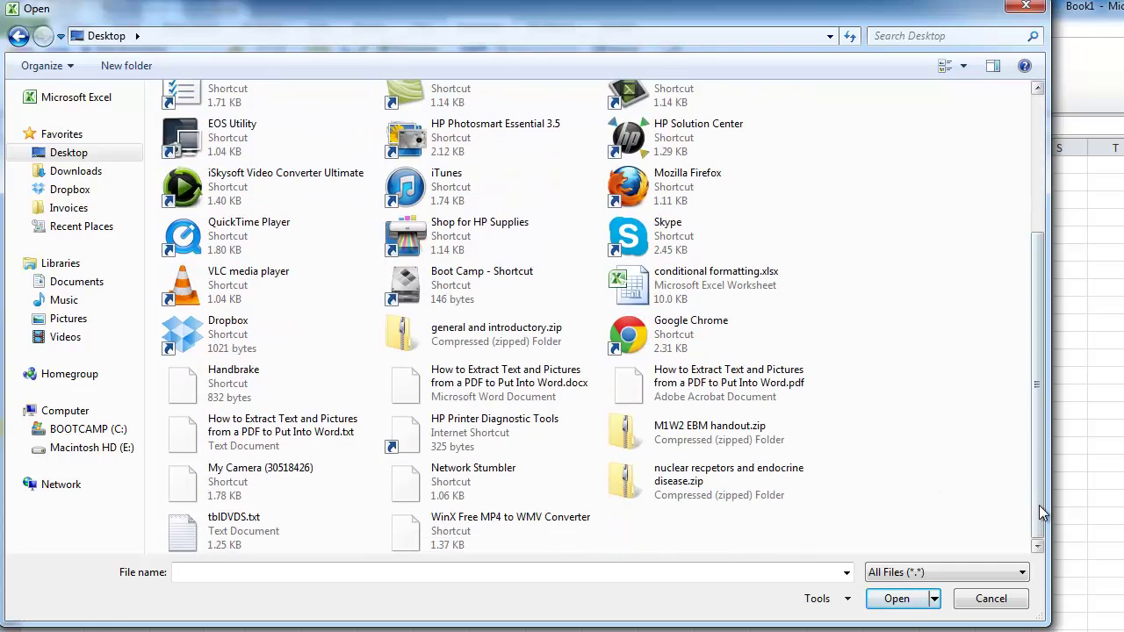
{"action": "left_click", "coordinate": [196, 535]}
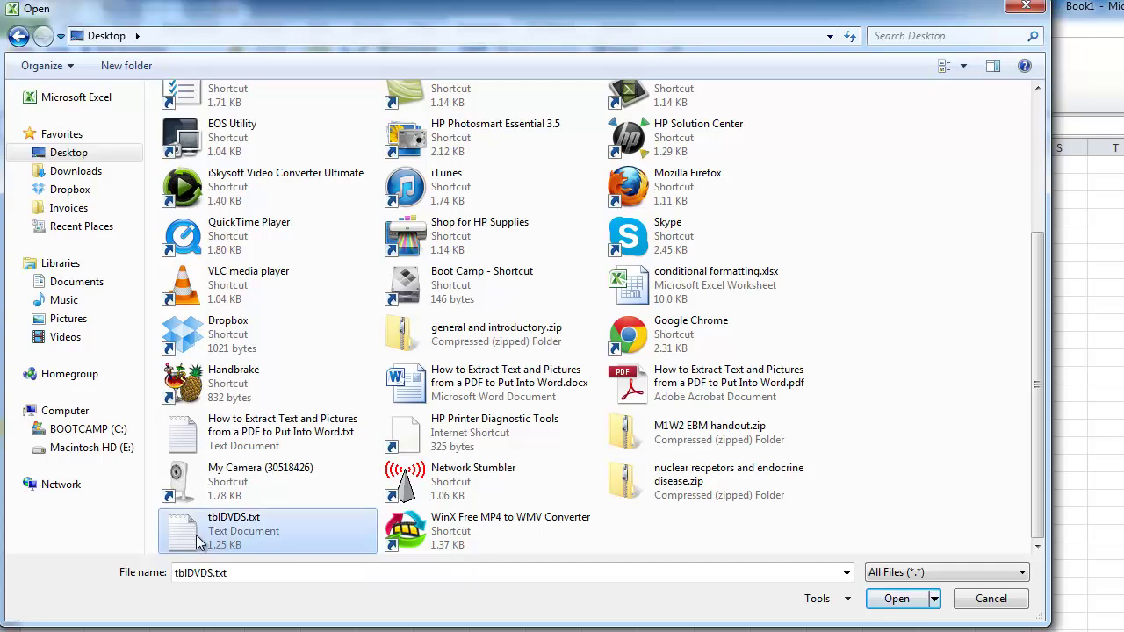
{"action": "left_click", "coordinate": [897, 598]}
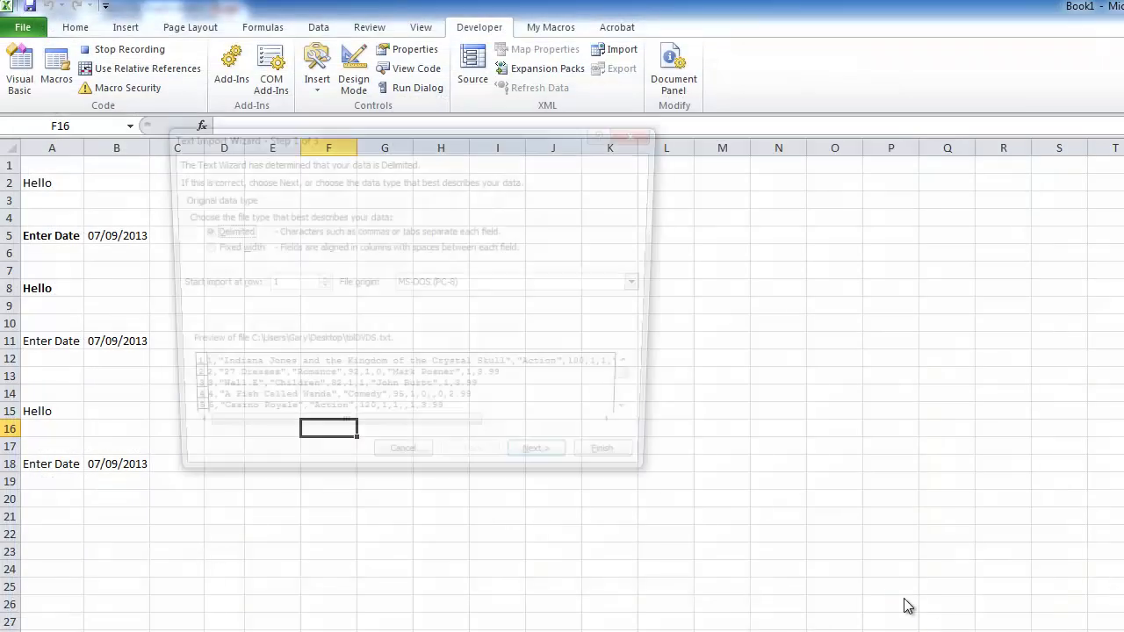
Step: Import the text as delimited data, using Comma instead of Tab as the delimiter and the General column format
{"action": "left_click_drag", "start_coordinate": [262, 136], "coordinate": [204, 107]}
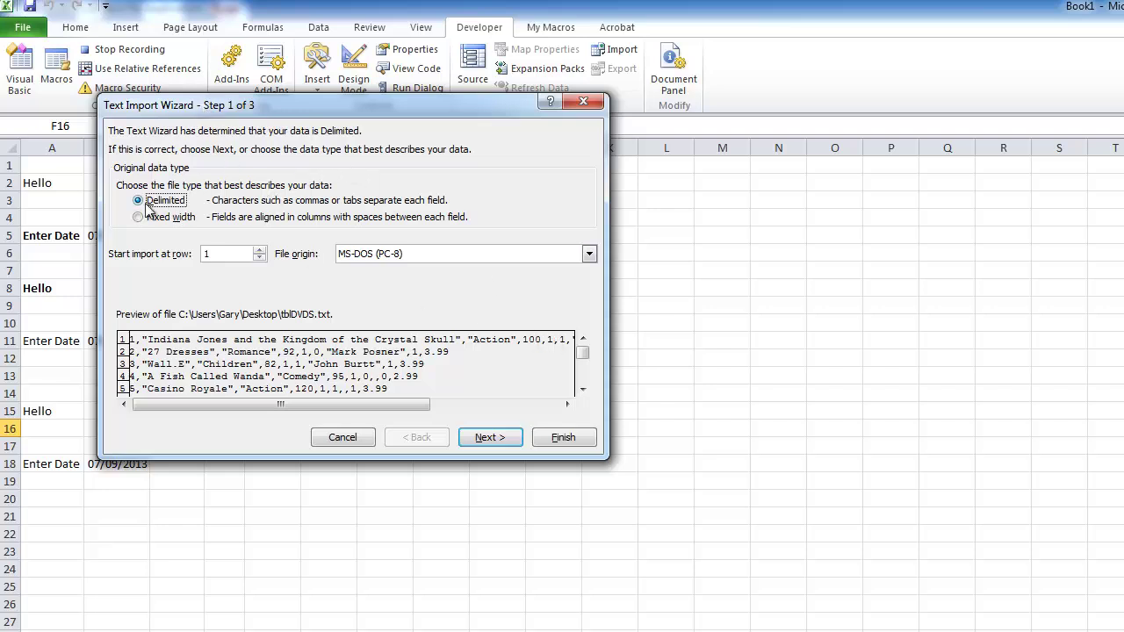
{"action": "left_click", "coordinate": [495, 443]}
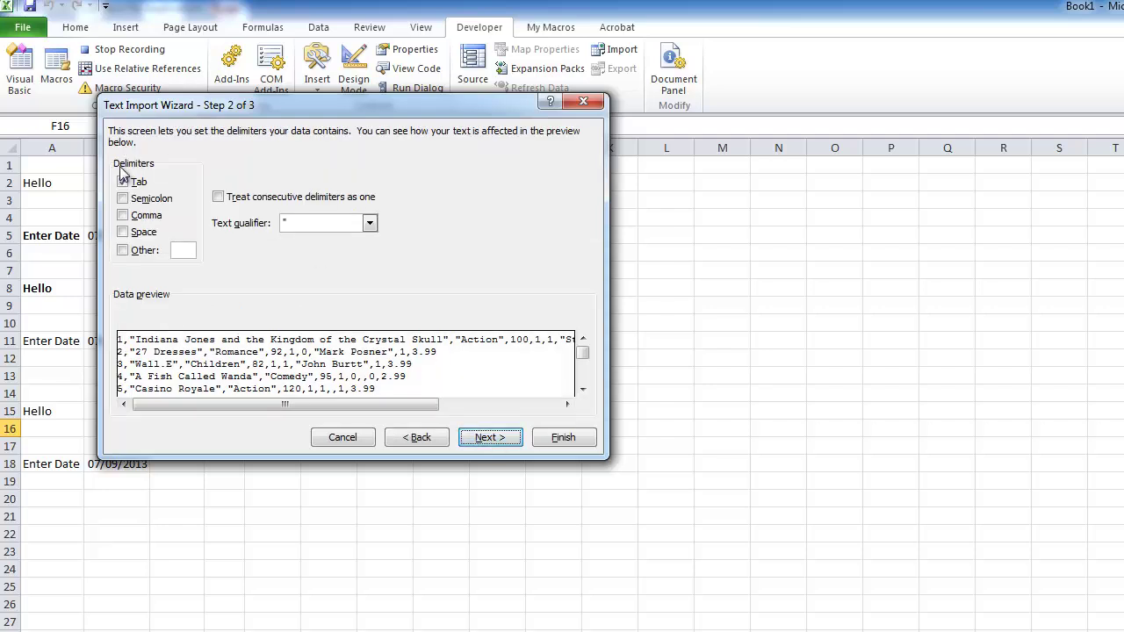
{"action": "left_click", "coordinate": [135, 186]}
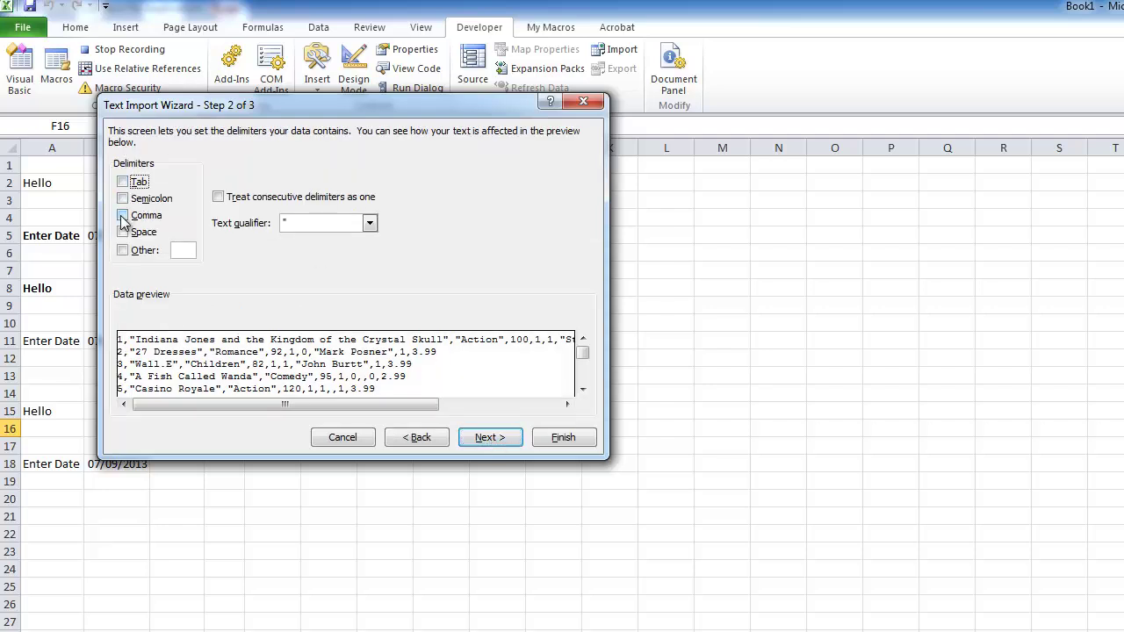
{"action": "left_click", "coordinate": [122, 216]}
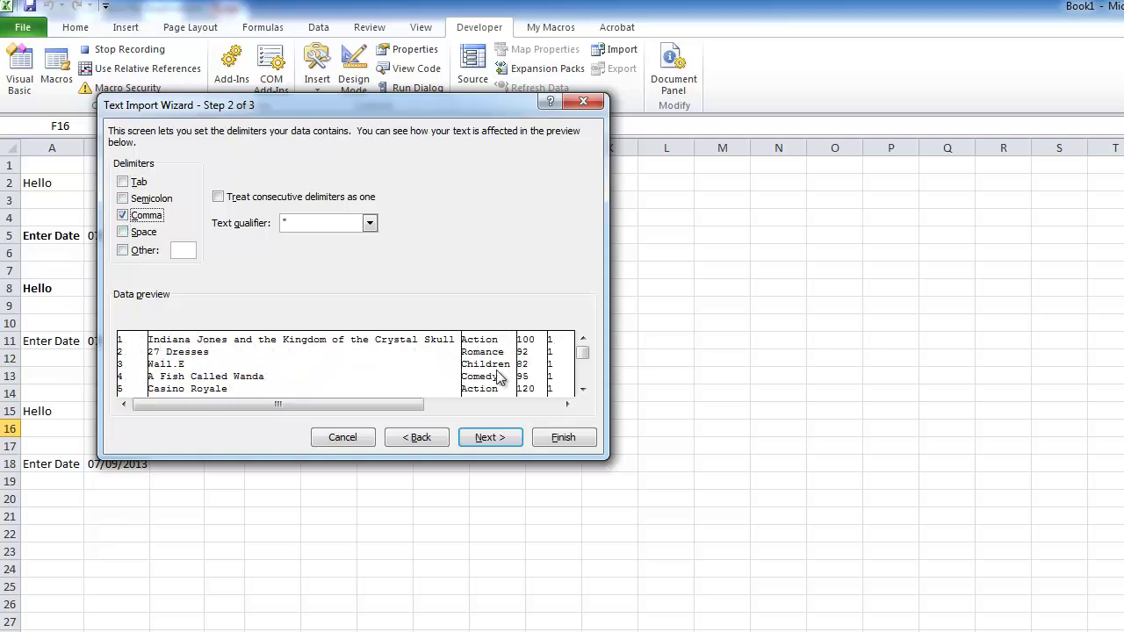
{"action": "left_click", "coordinate": [489, 439]}
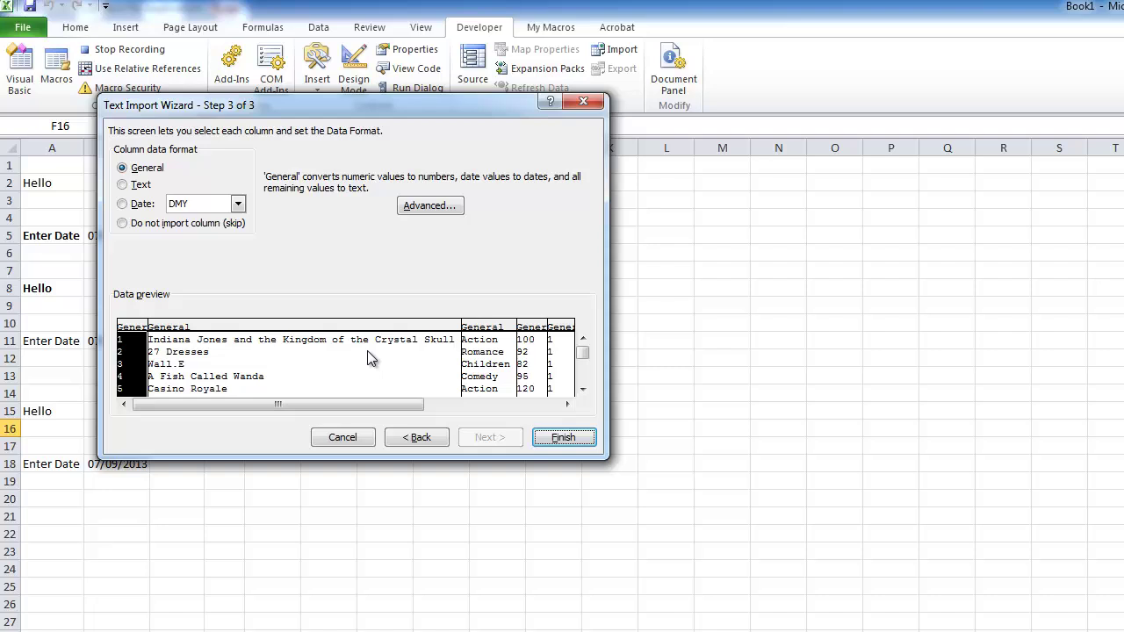
{"action": "left_click", "coordinate": [569, 440]}
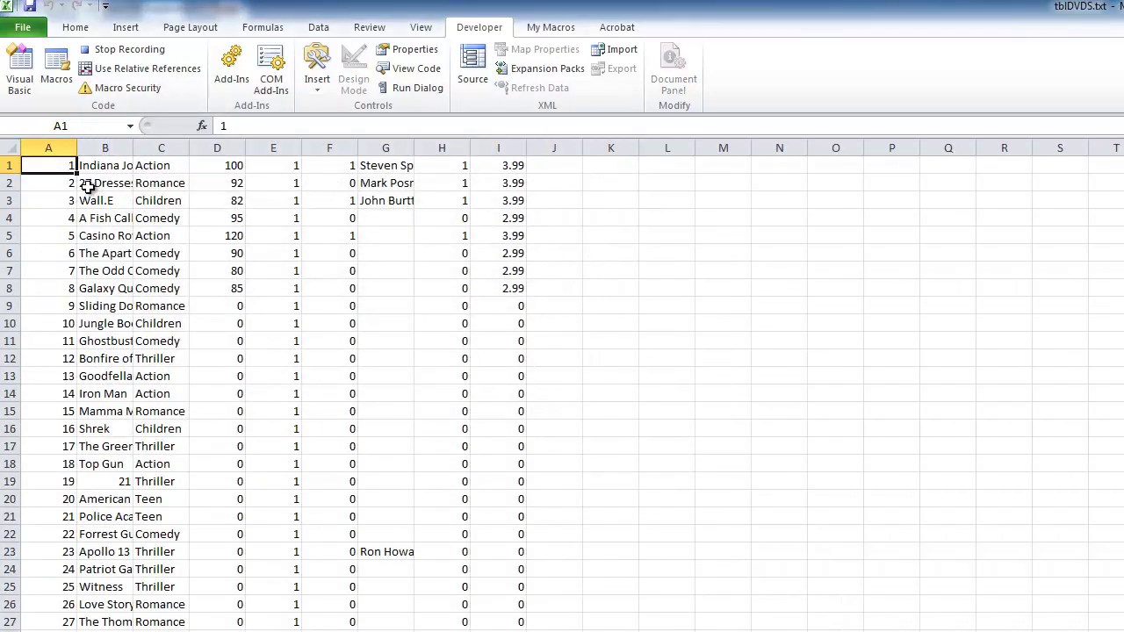
Step: Autofit columns A, B, C and G to their contents
{"action": "double_click", "coordinate": [76, 149]}
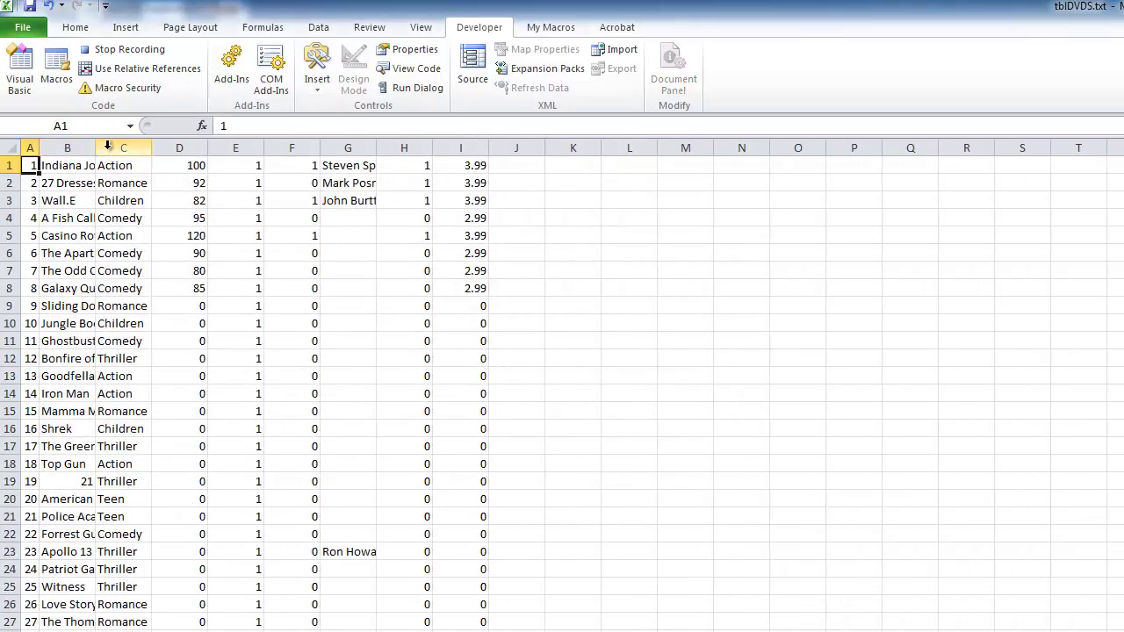
{"action": "left_click_drag", "start_coordinate": [94, 149], "coordinate": [93, 149]}
{"action": "double_click", "coordinate": [94, 150]}
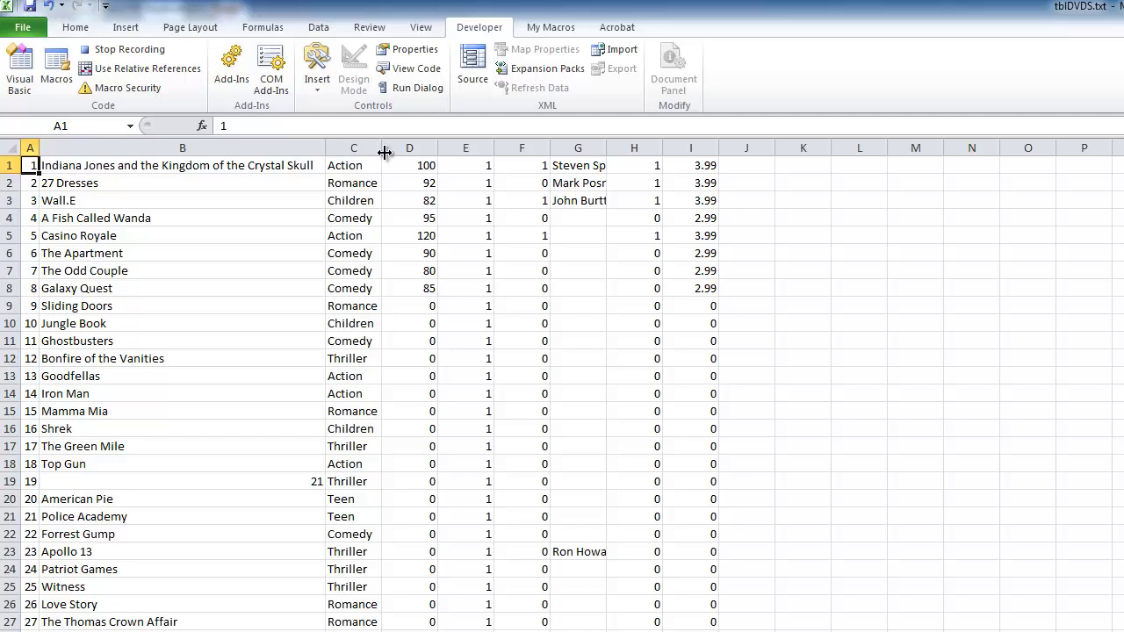
{"action": "double_click", "coordinate": [382, 149]}
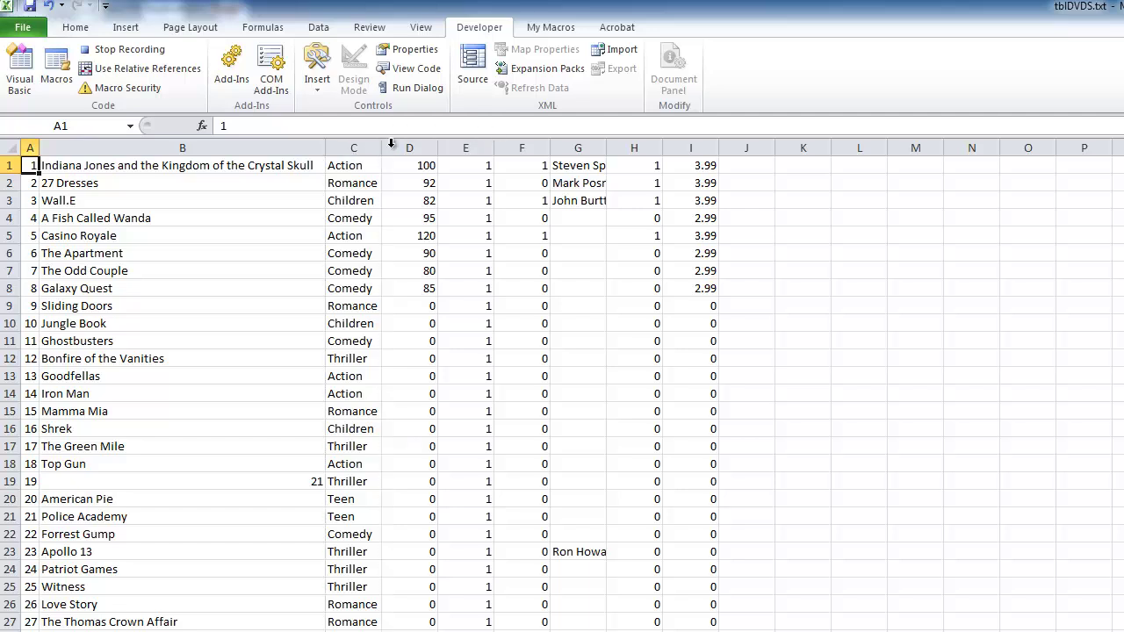
{"action": "left_click", "coordinate": [613, 147]}
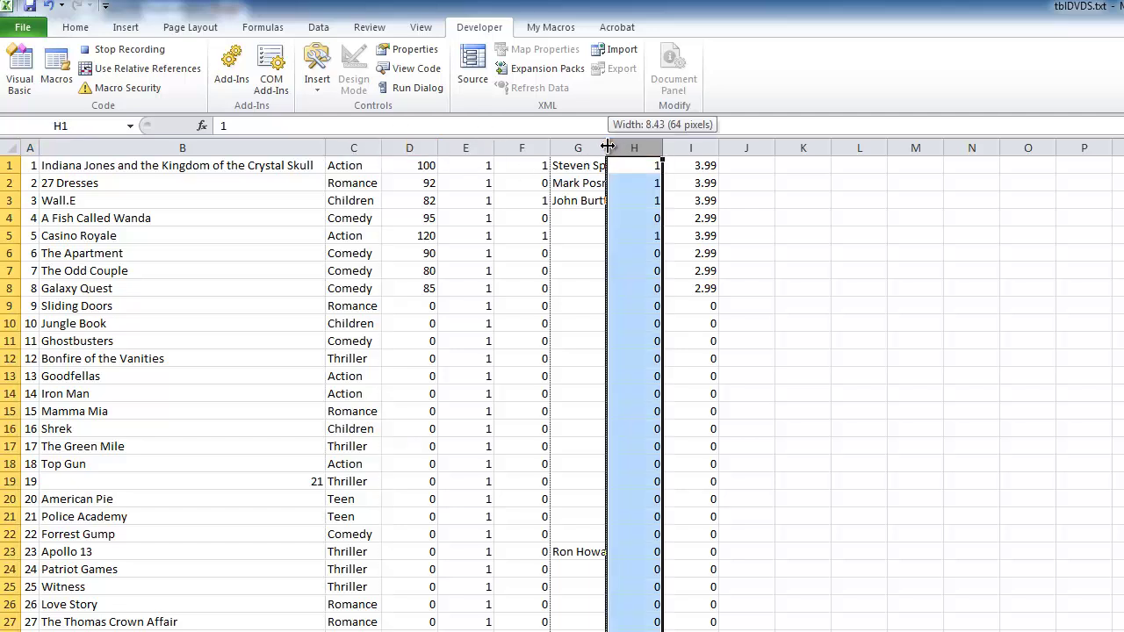
{"action": "double_click", "coordinate": [605, 147]}
{"action": "left_click", "coordinate": [554, 204]}
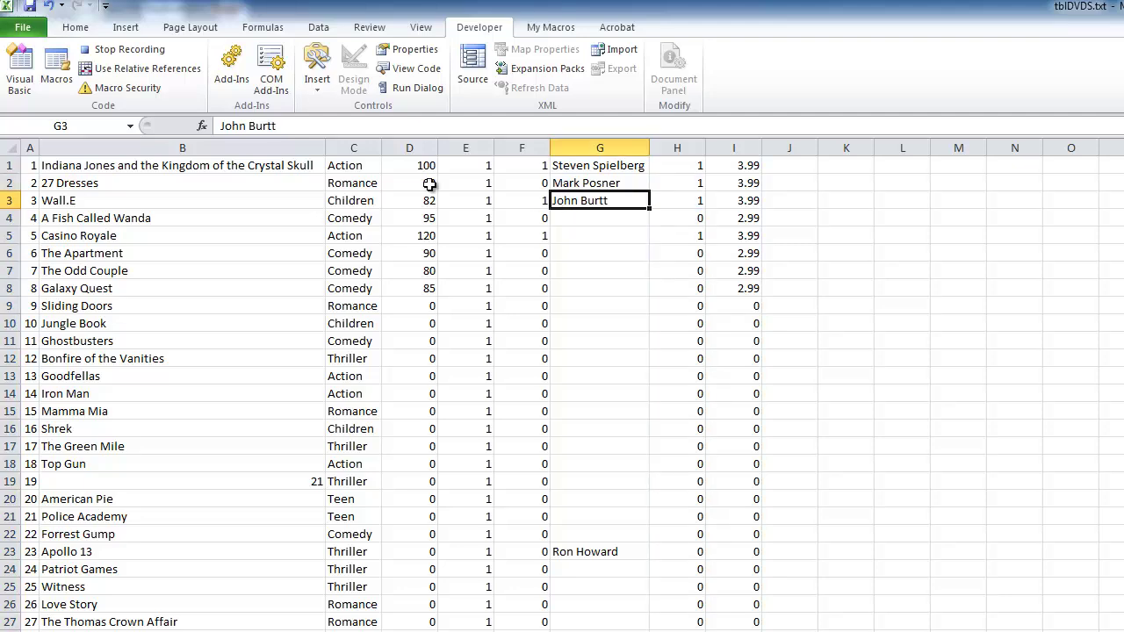
Step: Insert a blank row above the first row of film data
{"action": "left_click", "coordinate": [6, 165]}
{"action": "right_click", "coordinate": [6, 165]}
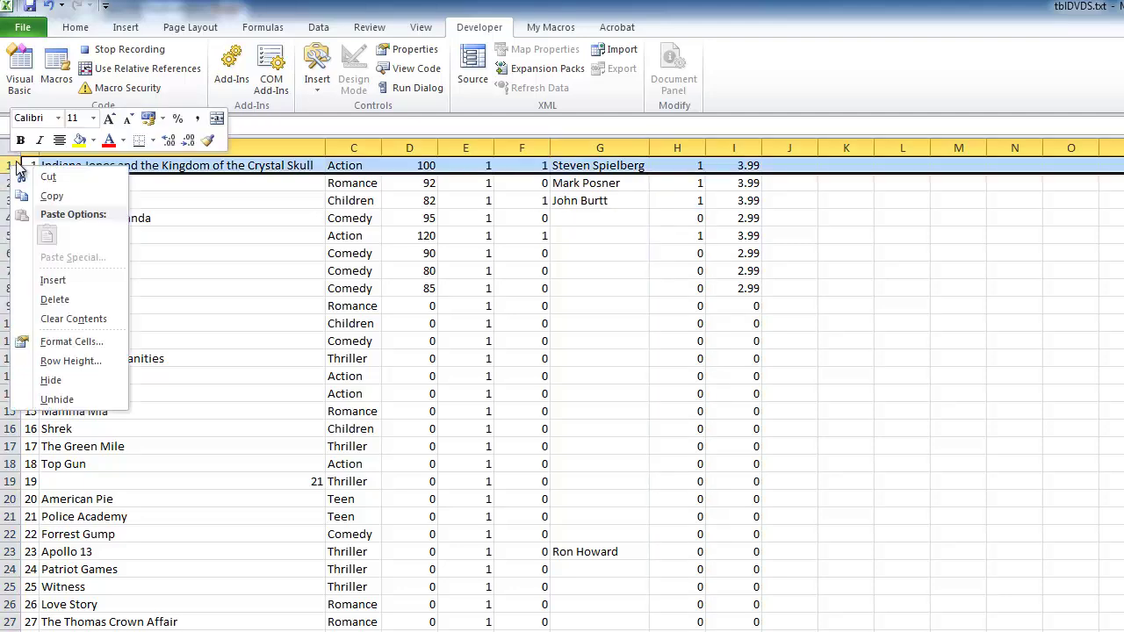
{"action": "left_click", "coordinate": [54, 280]}
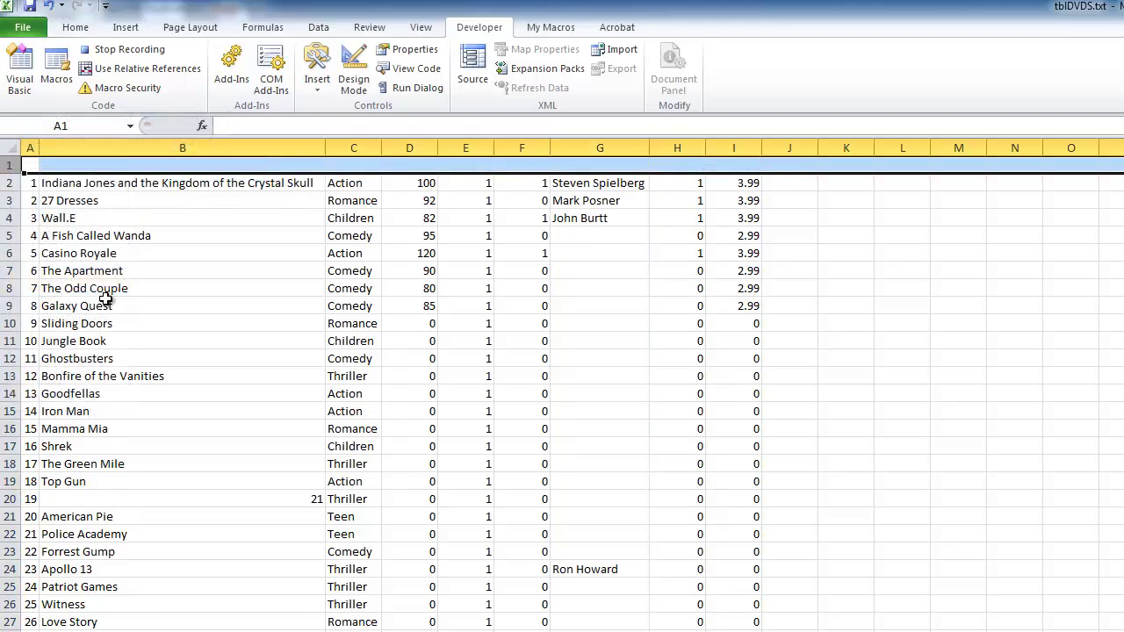
Step: Enter the headings Film Title in B1 and Genre in C1
{"action": "left_click", "coordinate": [96, 163]}
{"action": "type", "text": "Film T"}
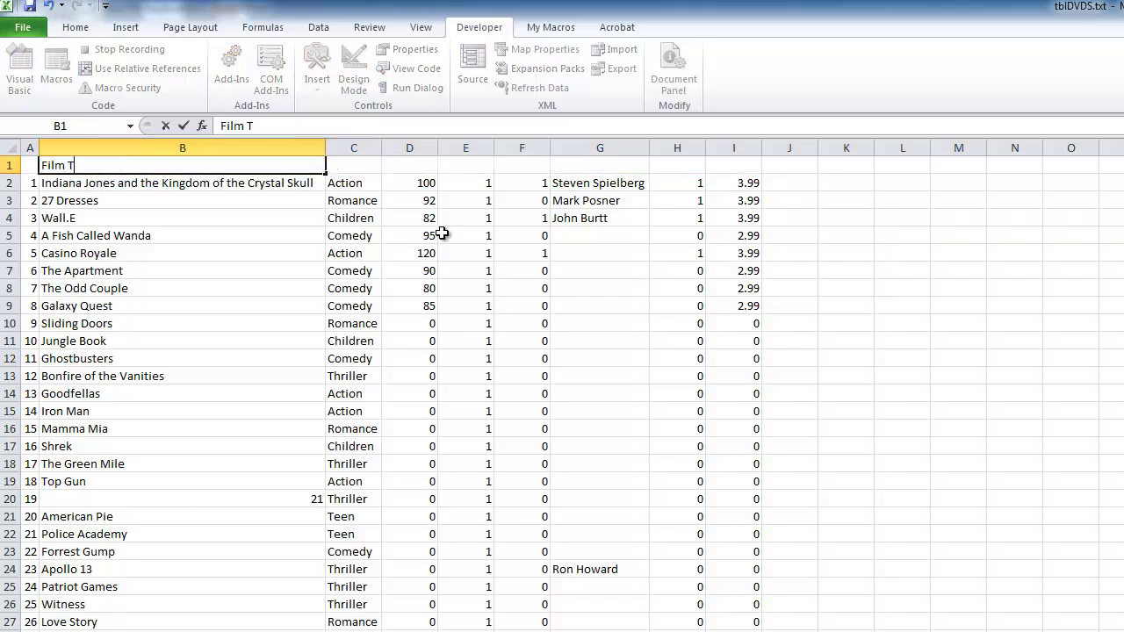
{"action": "type", "text": "itle"}
{"action": "key", "text": "Tab"}
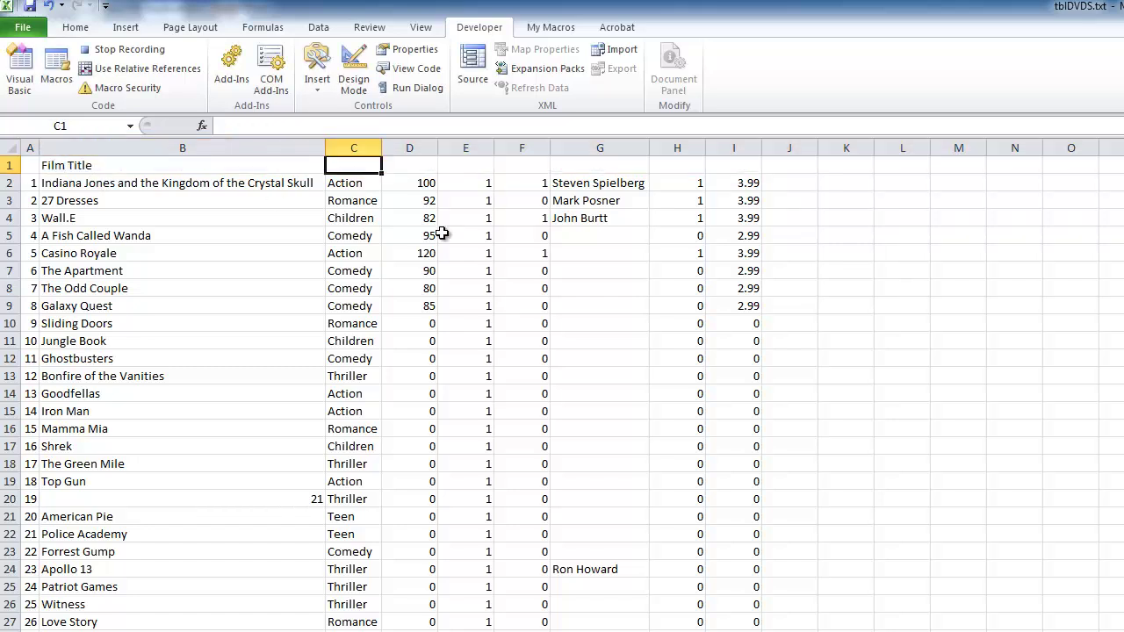
{"action": "type", "text": "Gen"}
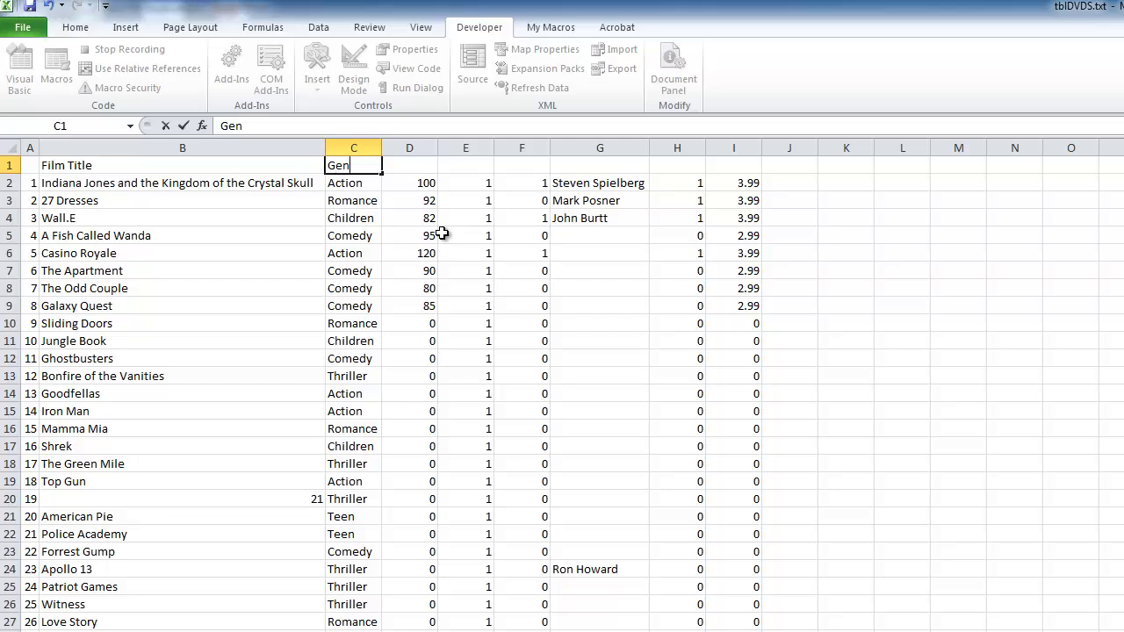
{"action": "type", "text": "trre"}
Step: Delete the three numeric columns D to F between the genre and director columns
{"action": "left_click_drag", "start_coordinate": [409, 148], "coordinate": [521, 148]}
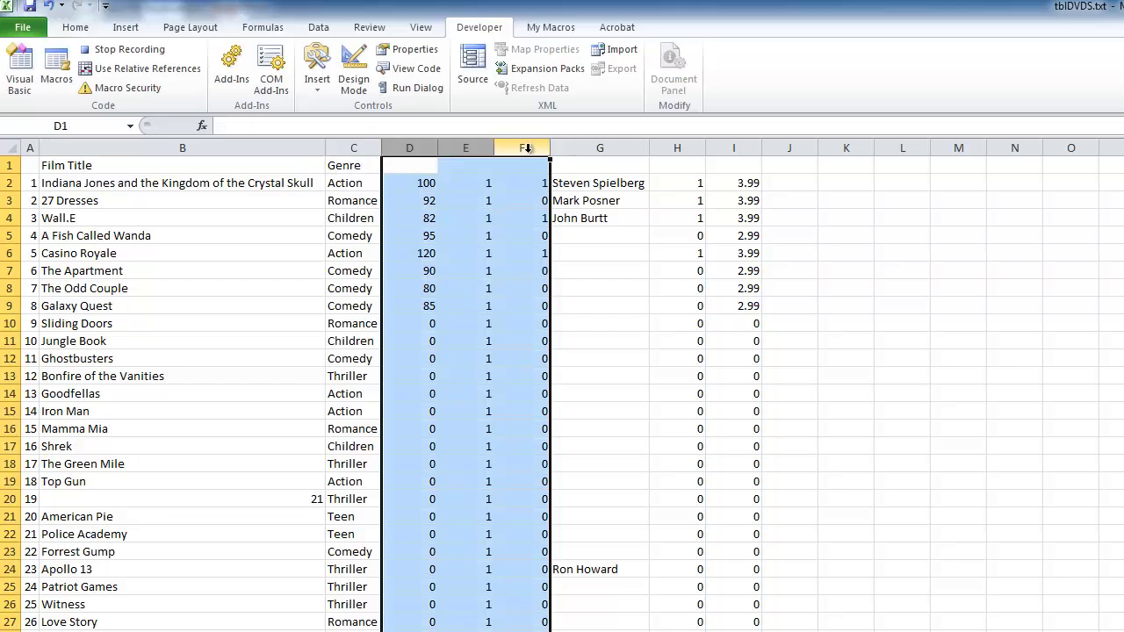
{"action": "left_click", "coordinate": [522, 148]}
{"action": "left_click_drag", "start_coordinate": [407, 141], "coordinate": [514, 148]}
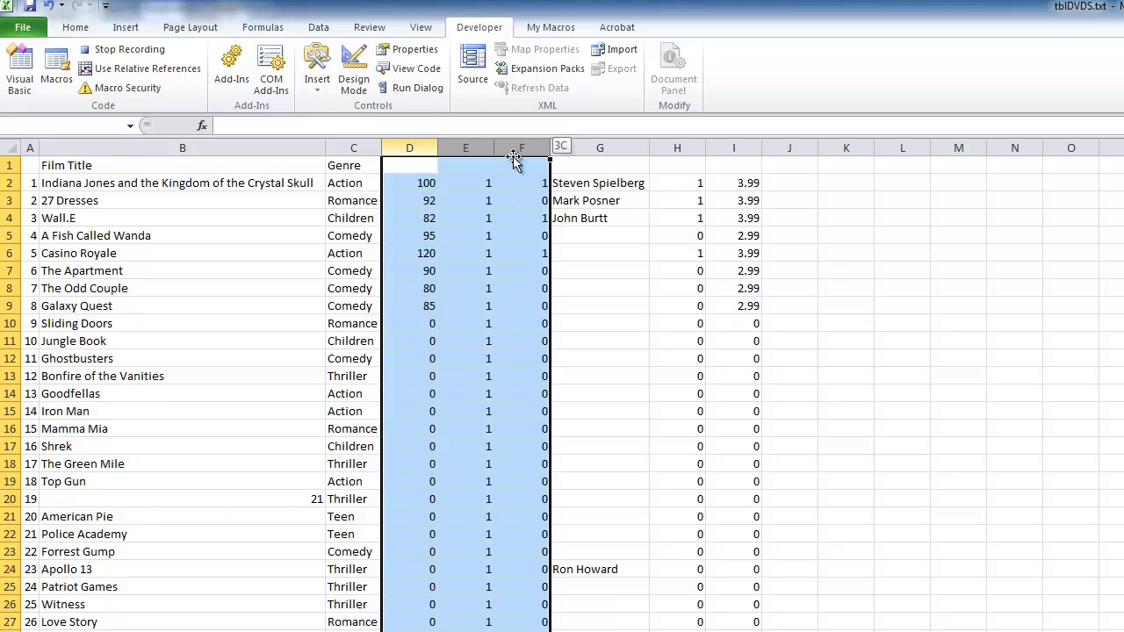
{"action": "right_click", "coordinate": [391, 153]}
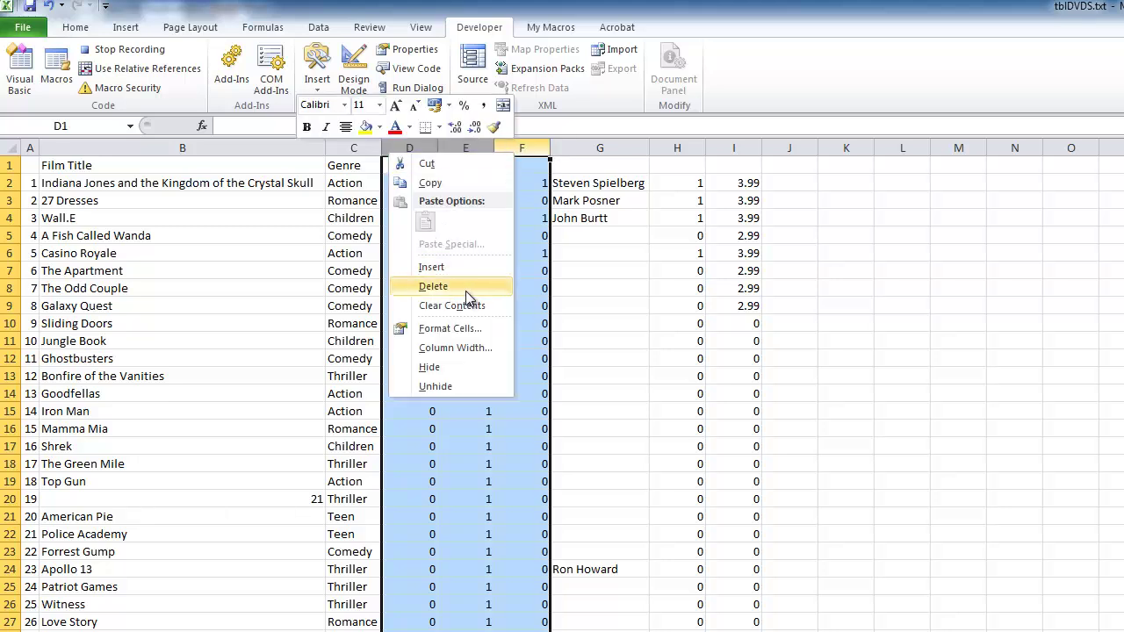
{"action": "left_click", "coordinate": [465, 290]}
{"action": "left_click", "coordinate": [454, 186]}
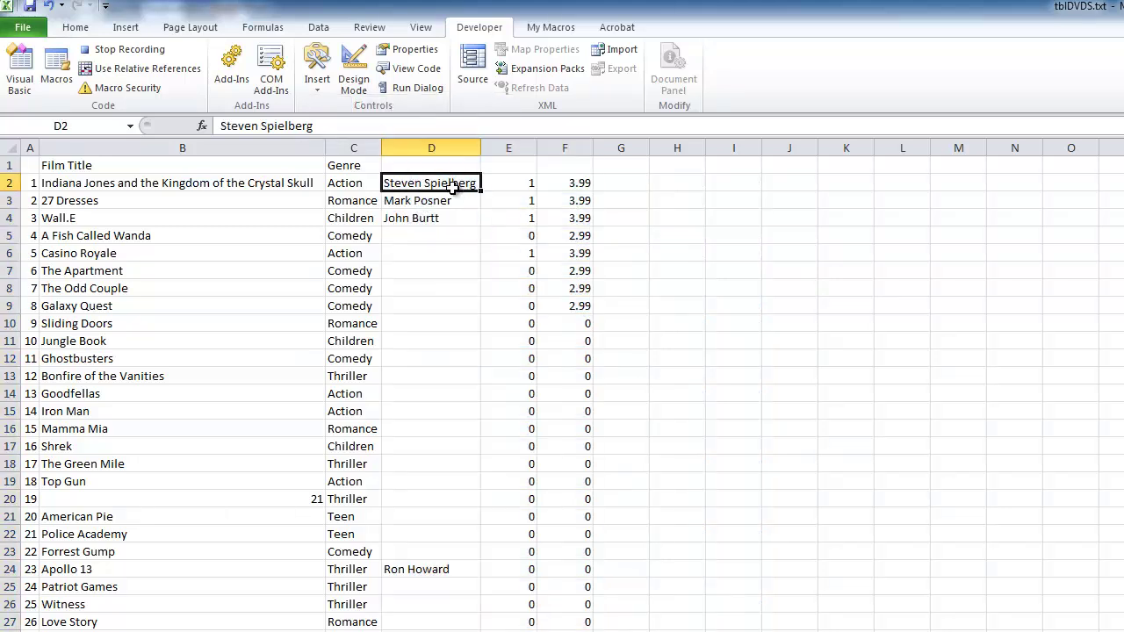
Step: Enter the heading Directore in D1 above the director names
{"action": "left_click", "coordinate": [428, 165]}
{"action": "type", "text": "D"}
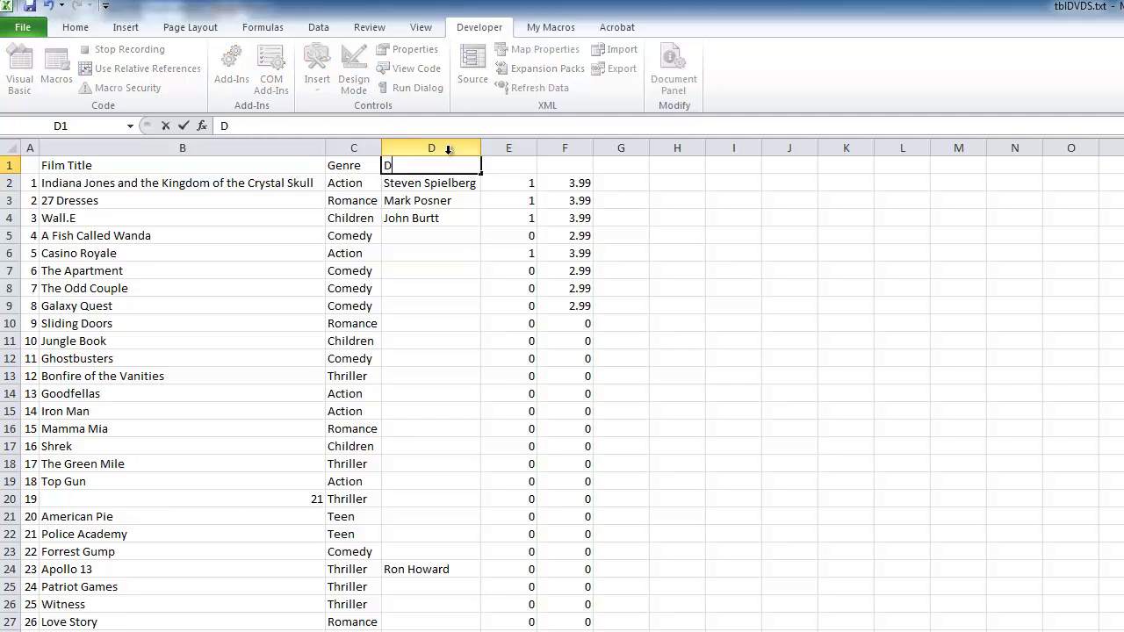
{"action": "type", "text": "irectore"}
{"action": "key", "text": "Tab"}
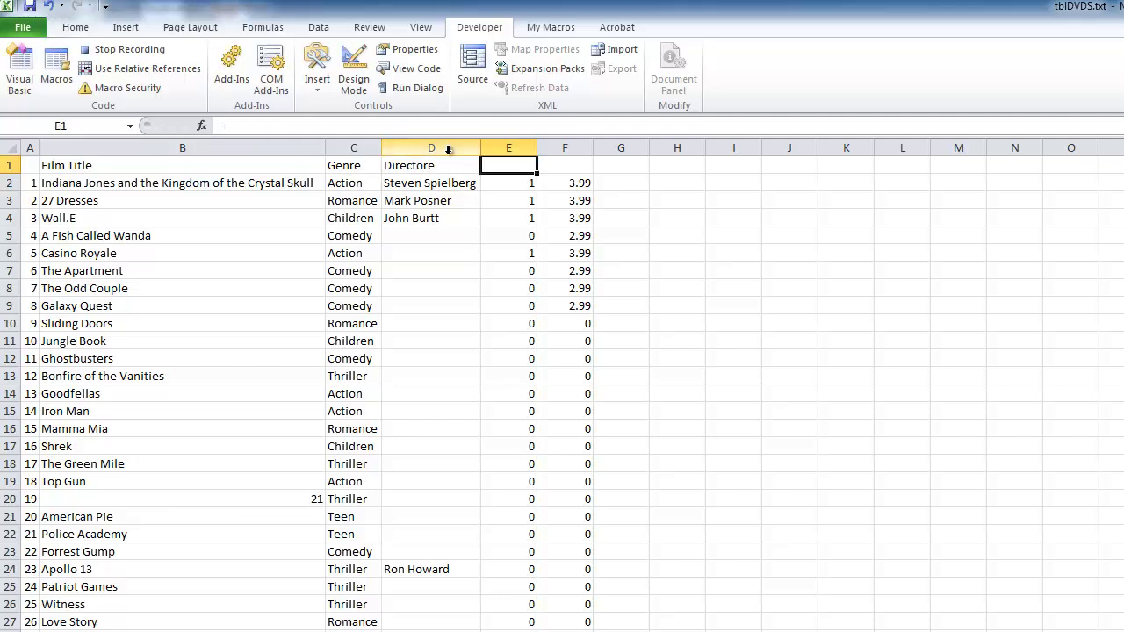
Step: Delete column E with the 0 and 1 values and enter the heading Price in E1 above the prices
{"action": "left_click", "coordinate": [523, 145]}
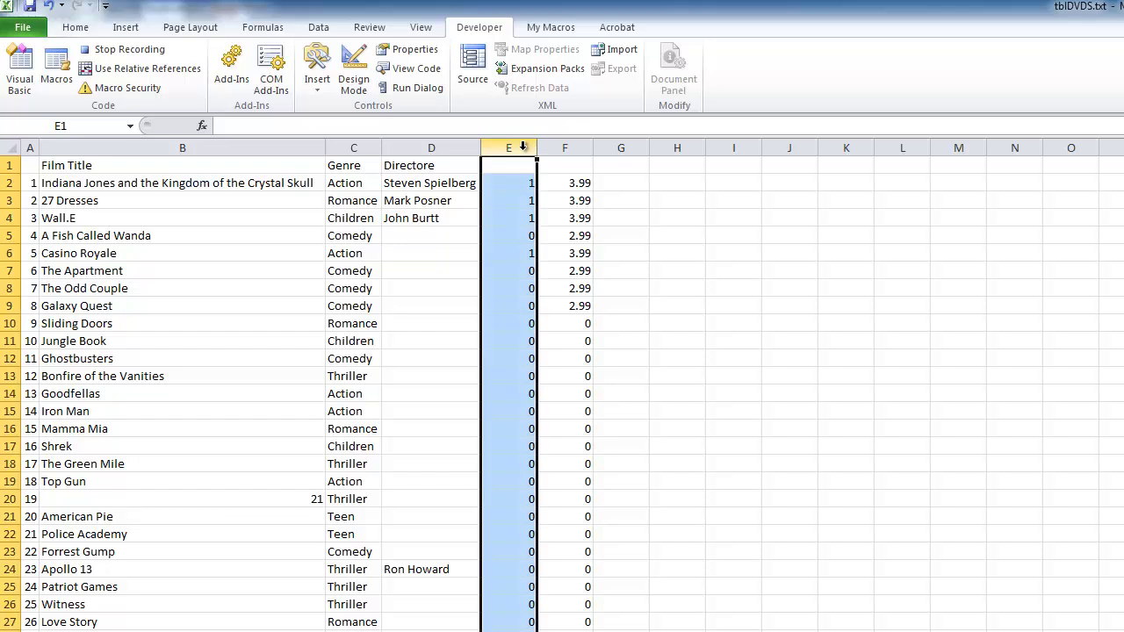
{"action": "right_click", "coordinate": [524, 146]}
{"action": "left_click", "coordinate": [440, 285]}
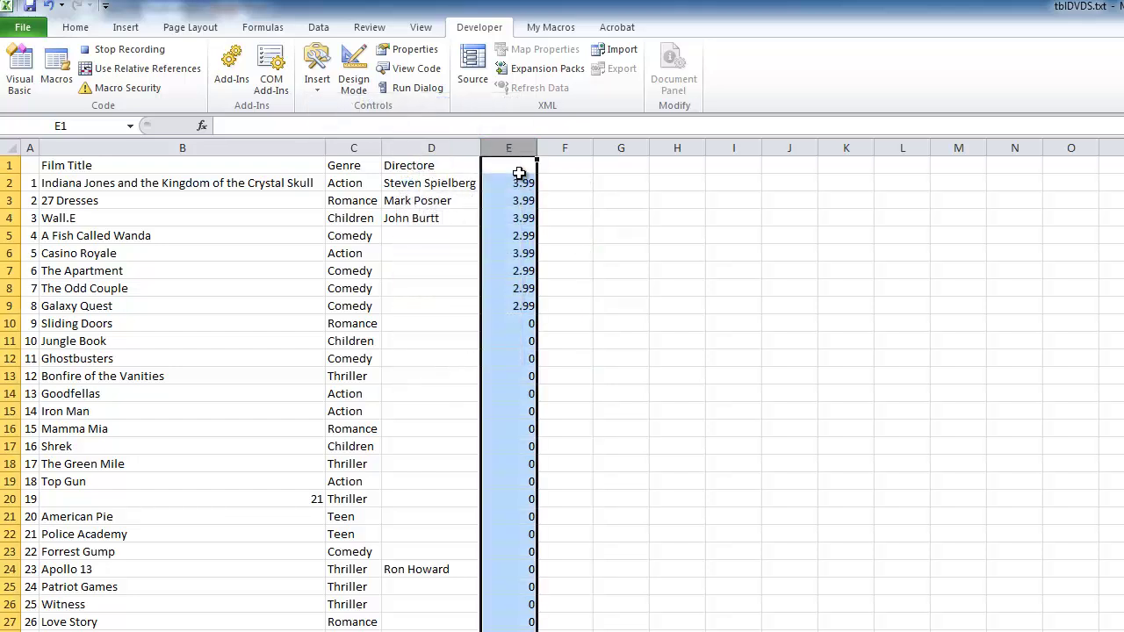
{"action": "type", "text": "Price"}
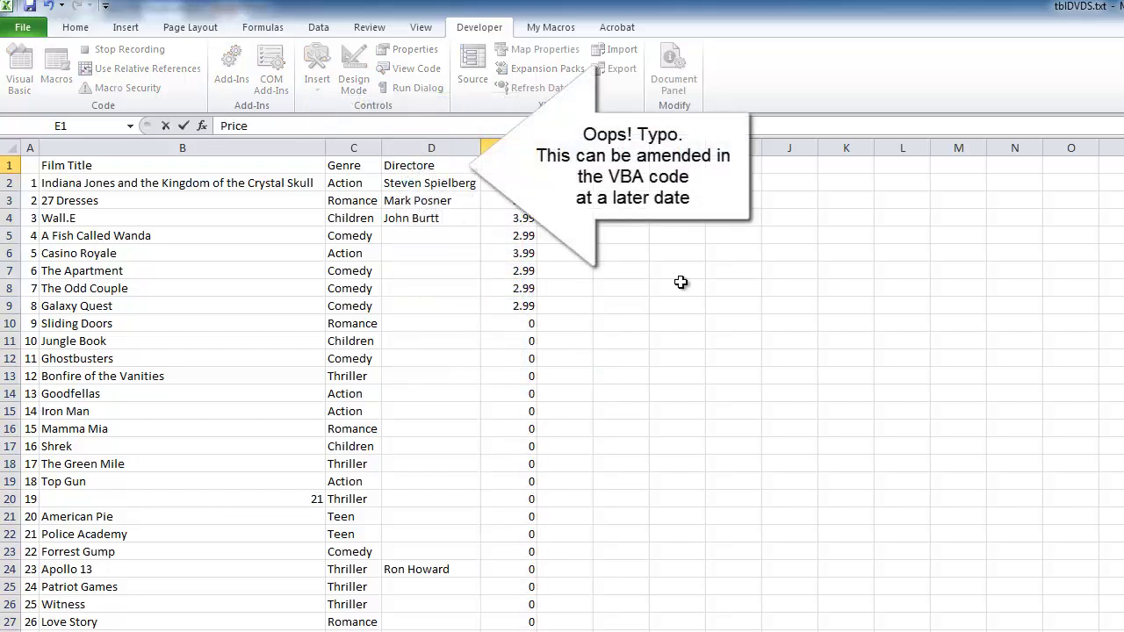
{"action": "key", "text": "Return"}
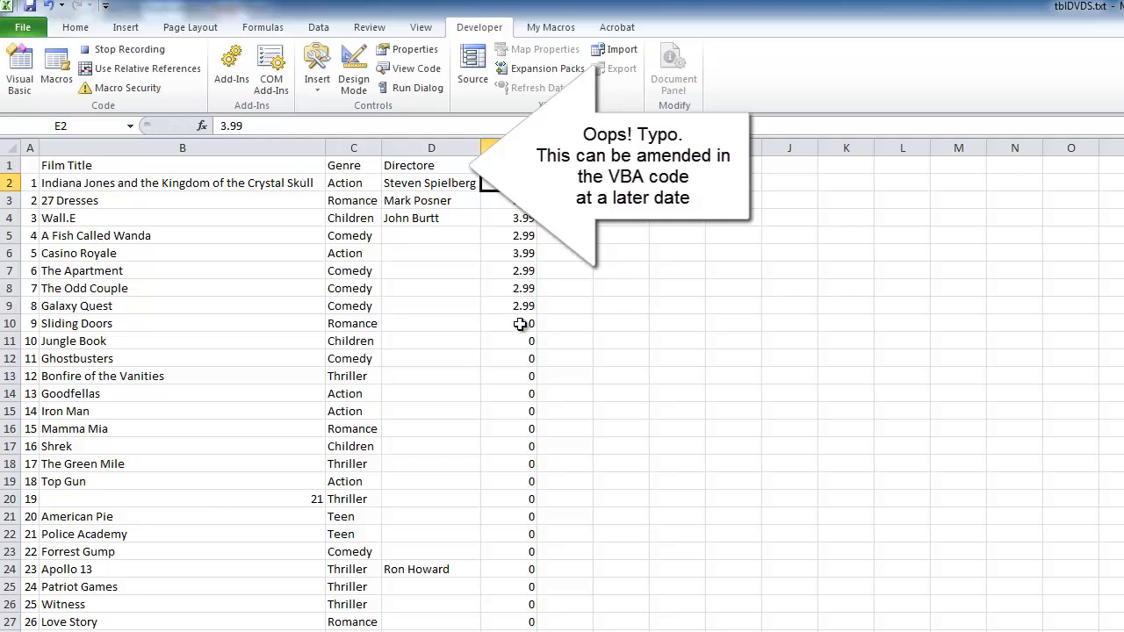
Step: Format the headings in B1:E1 as bold and italic
{"action": "left_click_drag", "start_coordinate": [136, 167], "coordinate": [491, 165]}
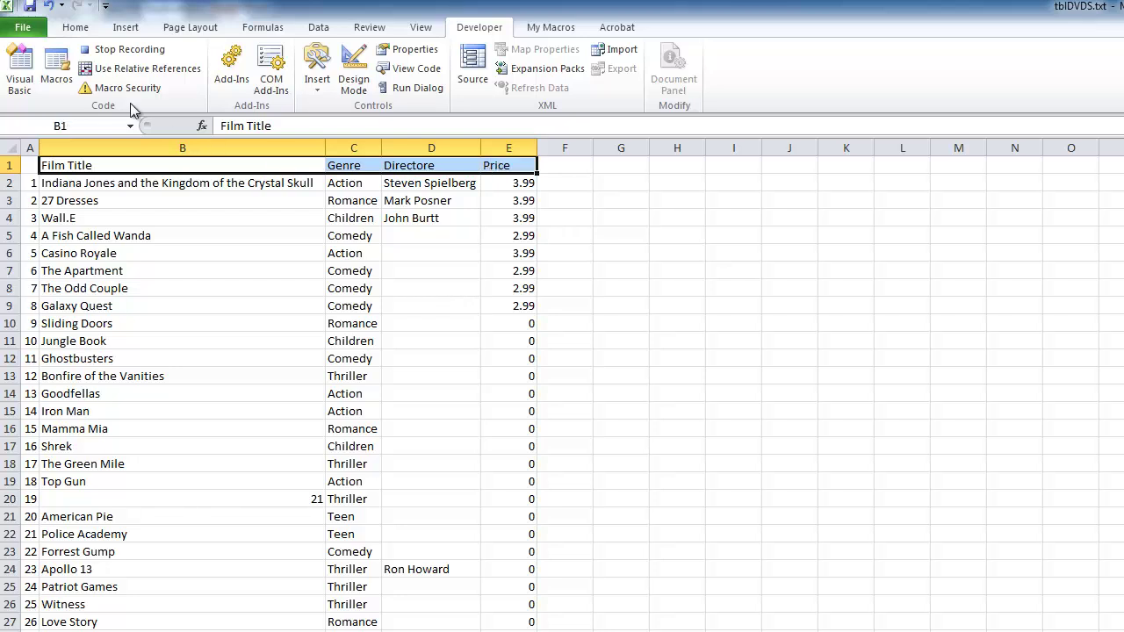
{"action": "left_click", "coordinate": [88, 27]}
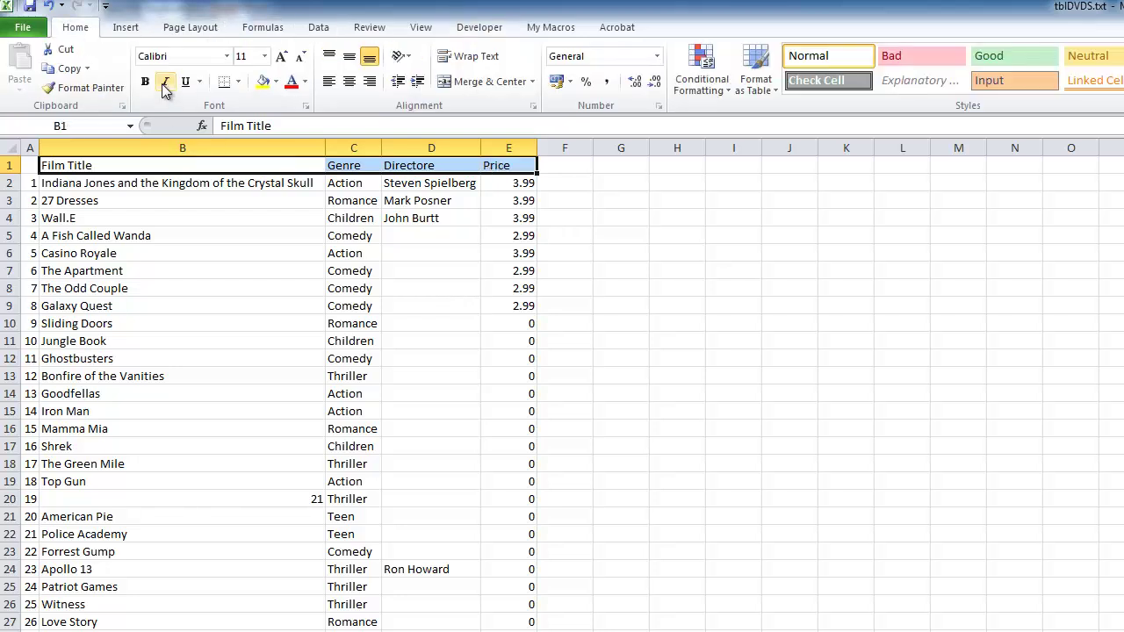
{"action": "left_click", "coordinate": [145, 82]}
{"action": "left_click", "coordinate": [165, 82]}
{"action": "left_click", "coordinate": [228, 295]}
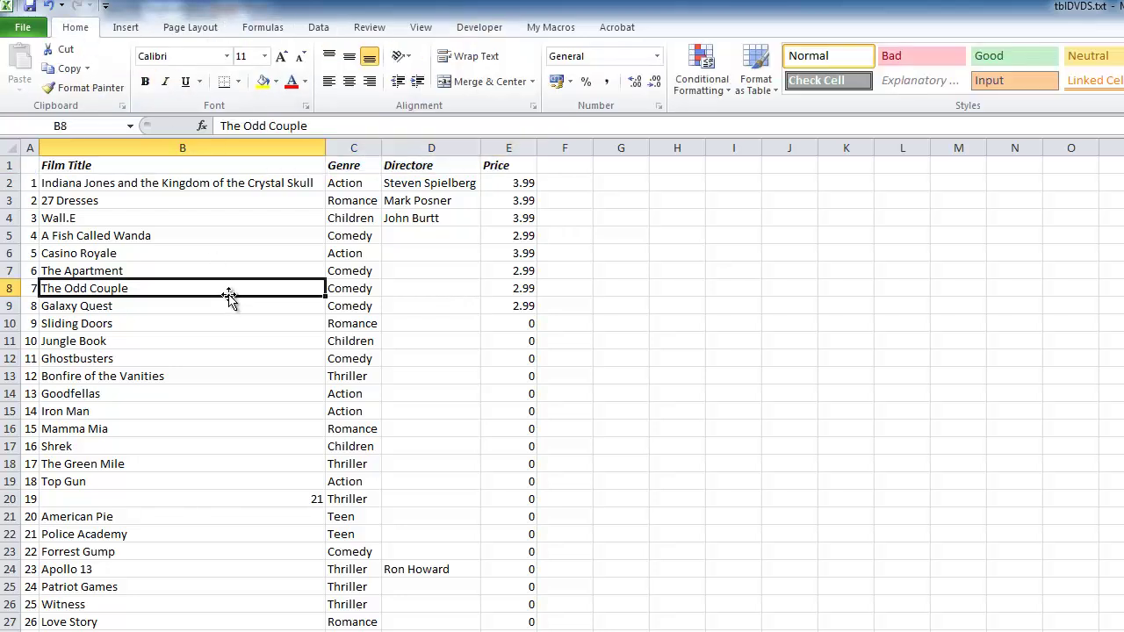
Step: Save the film data to the Desktop as an Excel Workbook named tblDVDS.xlsx
{"action": "left_click", "coordinate": [22, 35]}
{"action": "left_click", "coordinate": [52, 81]}
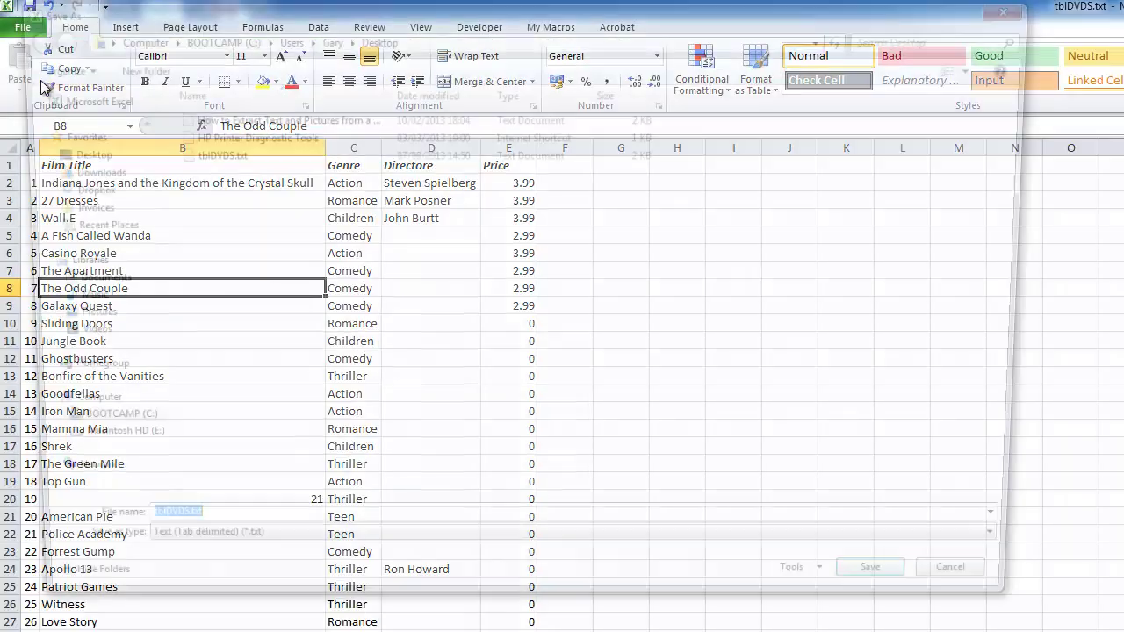
{"action": "left_click", "coordinate": [430, 559]}
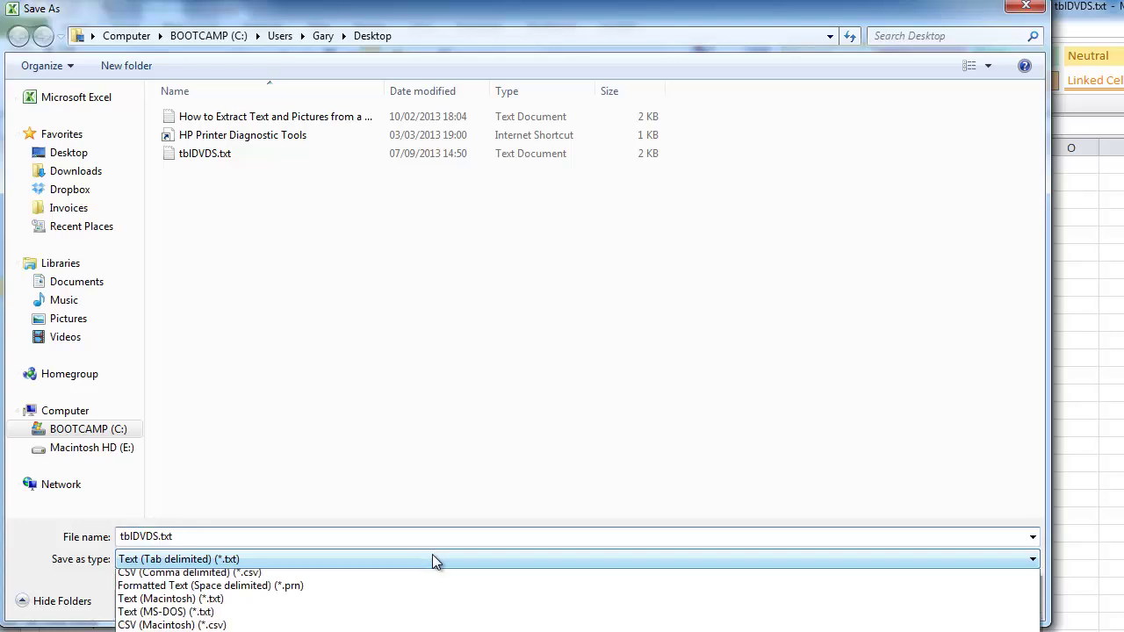
{"action": "scroll", "coordinate": [432, 554], "scroll_direction": "up", "scroll_amount": 5}
{"action": "left_click", "coordinate": [424, 577]}
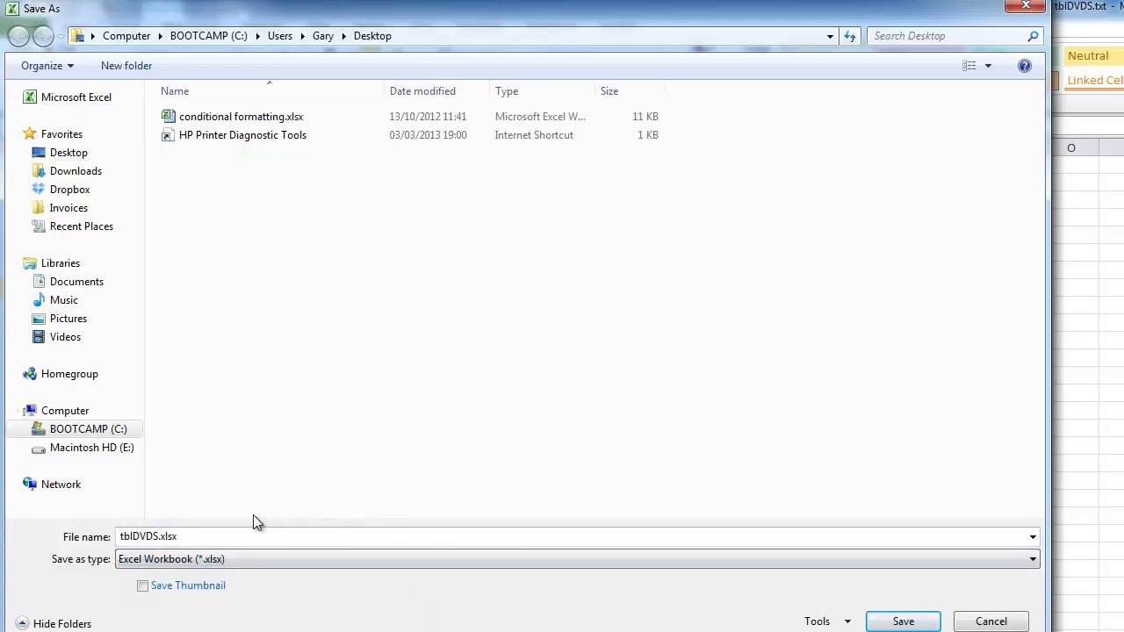
{"action": "left_click", "coordinate": [69, 156]}
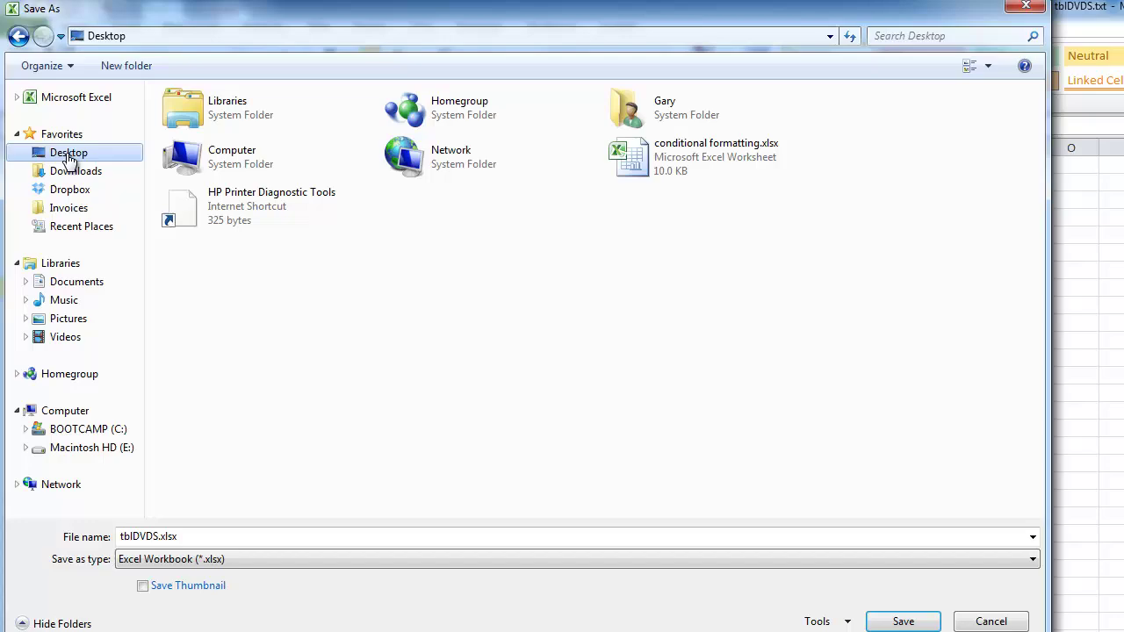
{"action": "left_click", "coordinate": [902, 622]}
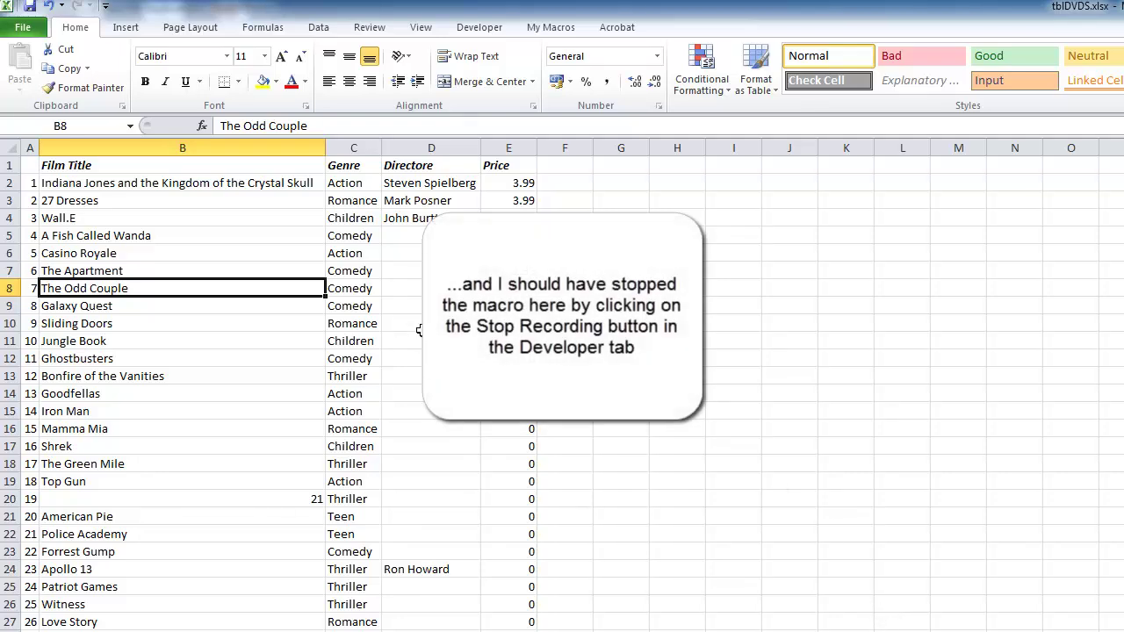
Step: Close the tblDVDS.xlsx workbook and select cell B5 in Book1
{"action": "left_click", "coordinate": [23, 27]}
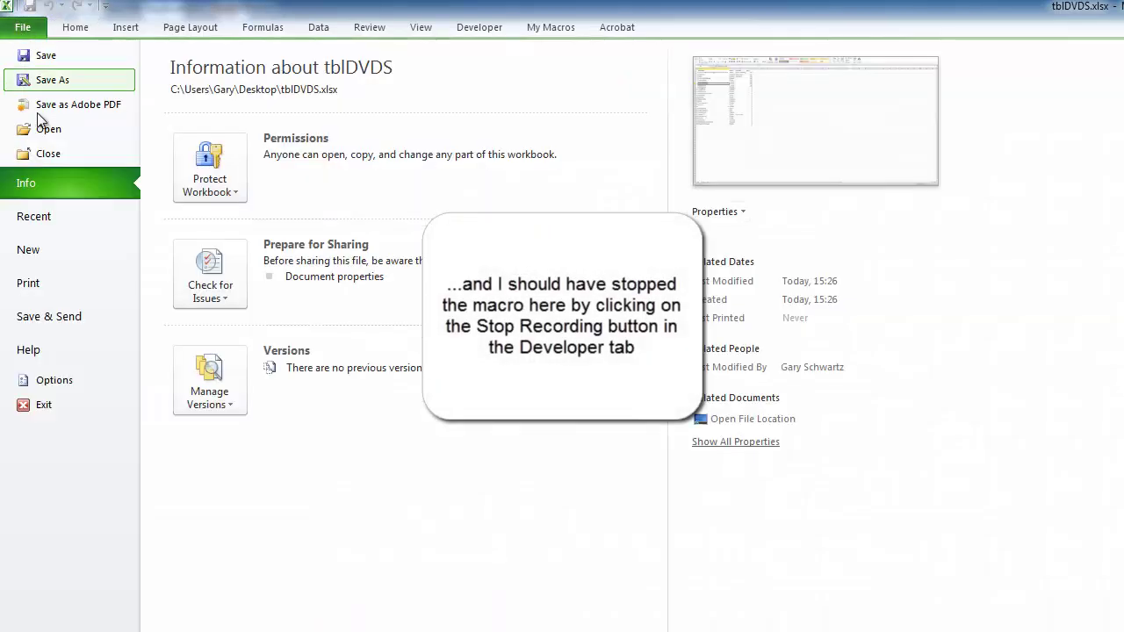
{"action": "left_click", "coordinate": [46, 154]}
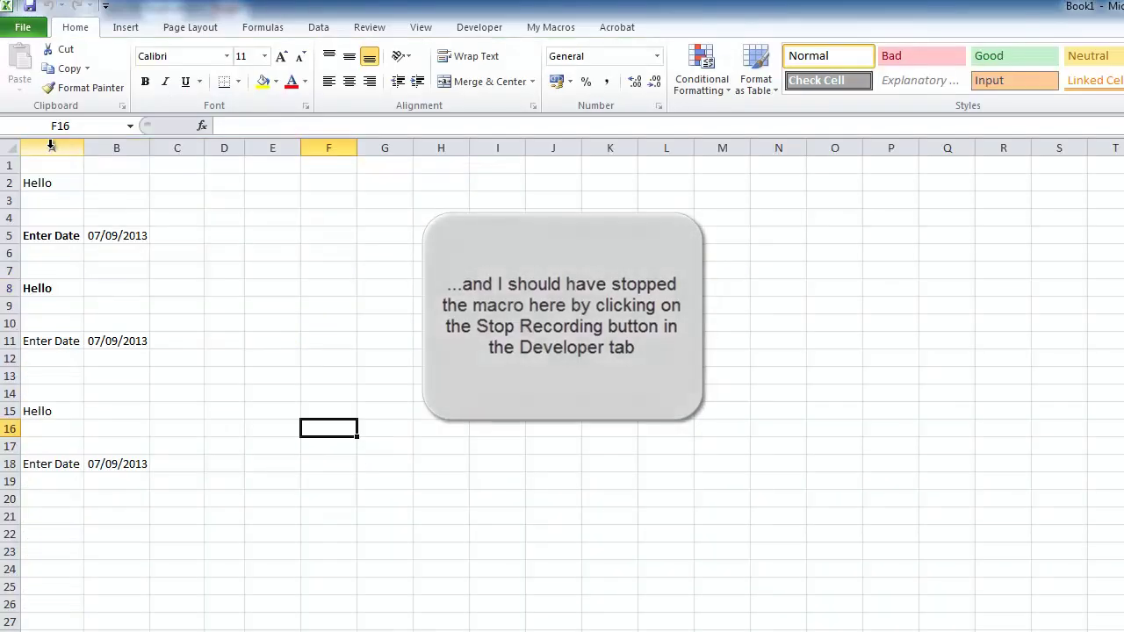
{"action": "left_click", "coordinate": [136, 226]}
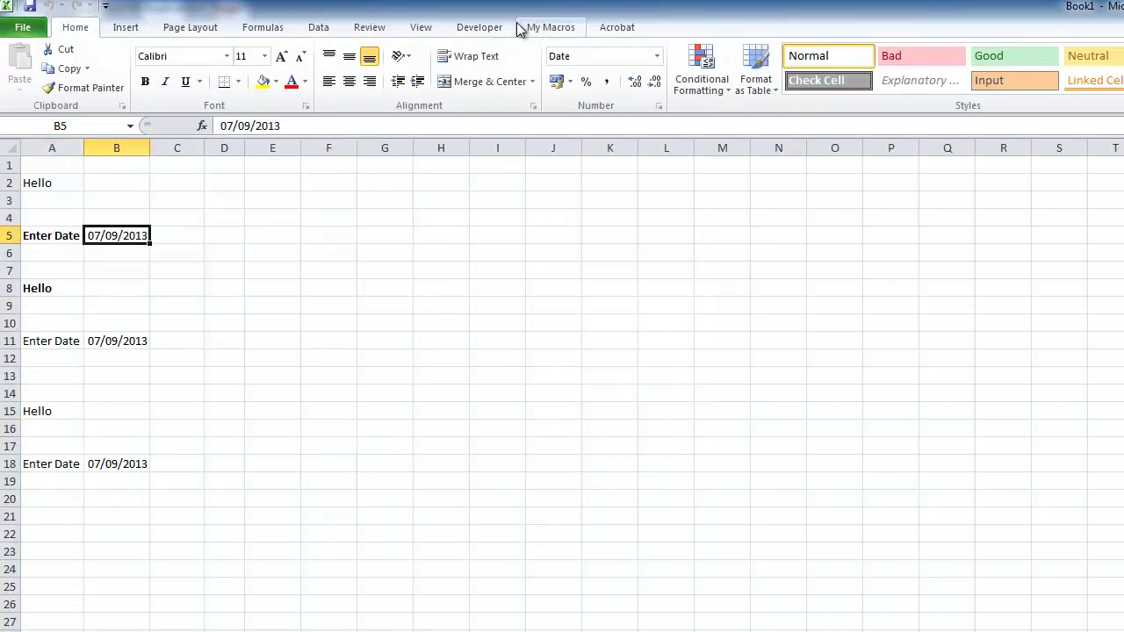
Step: Try to run the ImportFilms macro from Book1, and stop the macro recording
{"action": "left_click", "coordinate": [483, 29]}
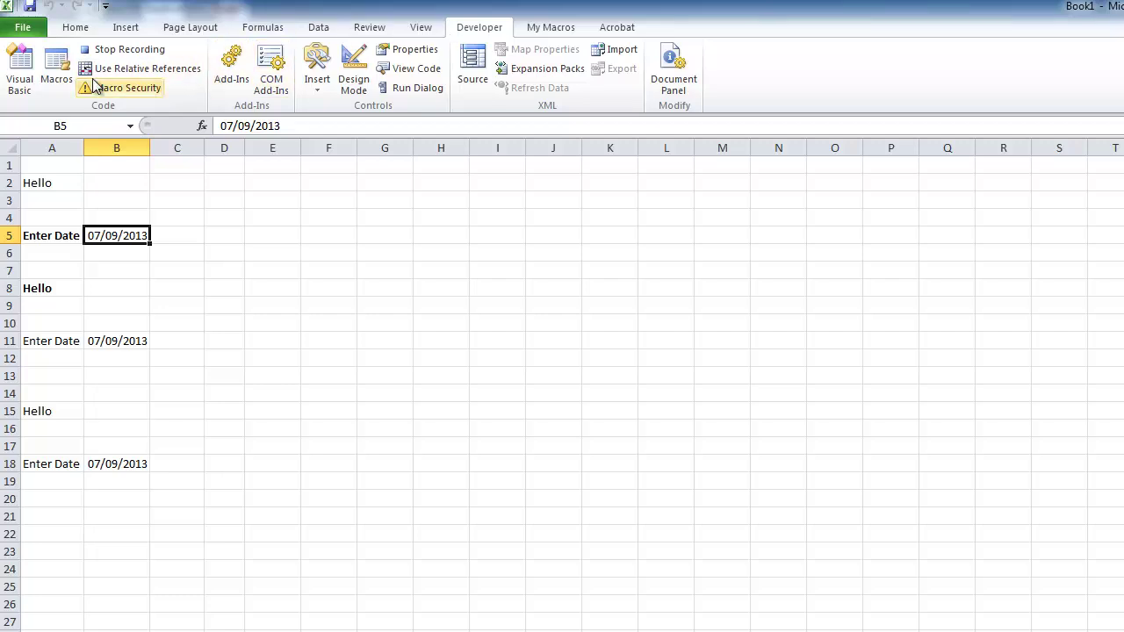
{"action": "left_click", "coordinate": [56, 66]}
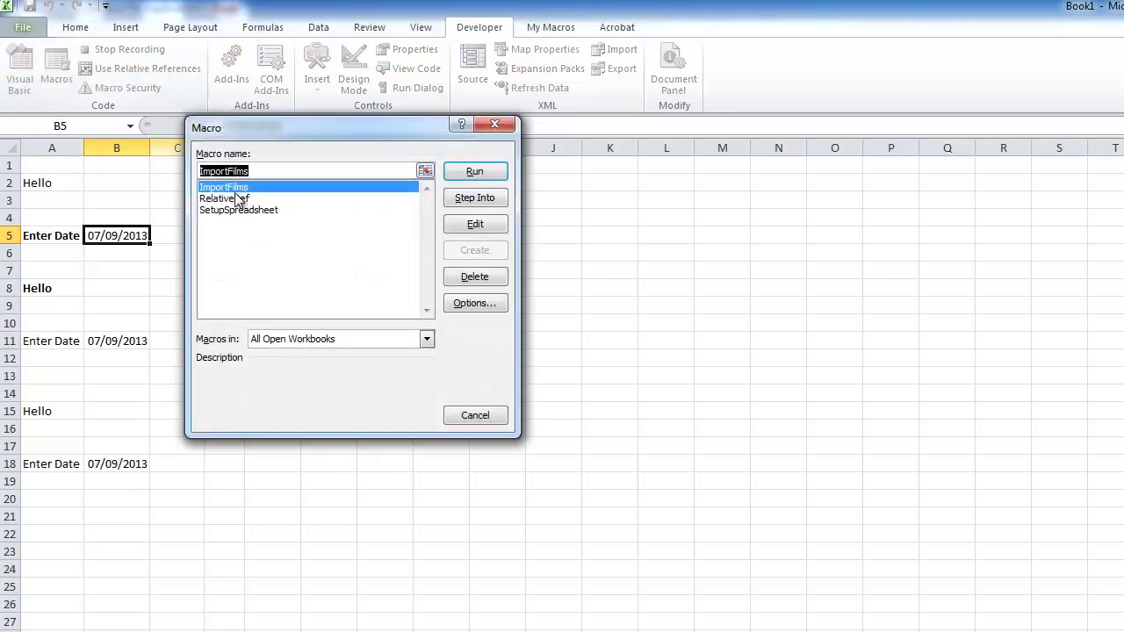
{"action": "left_click", "coordinate": [474, 172]}
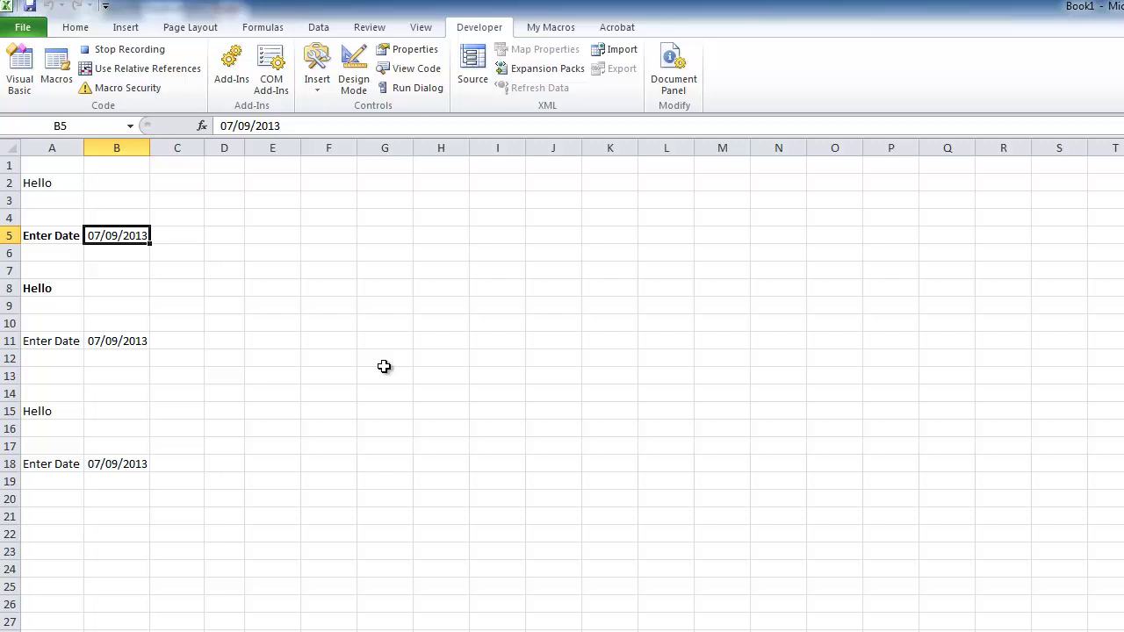
{"action": "left_click", "coordinate": [147, 53]}
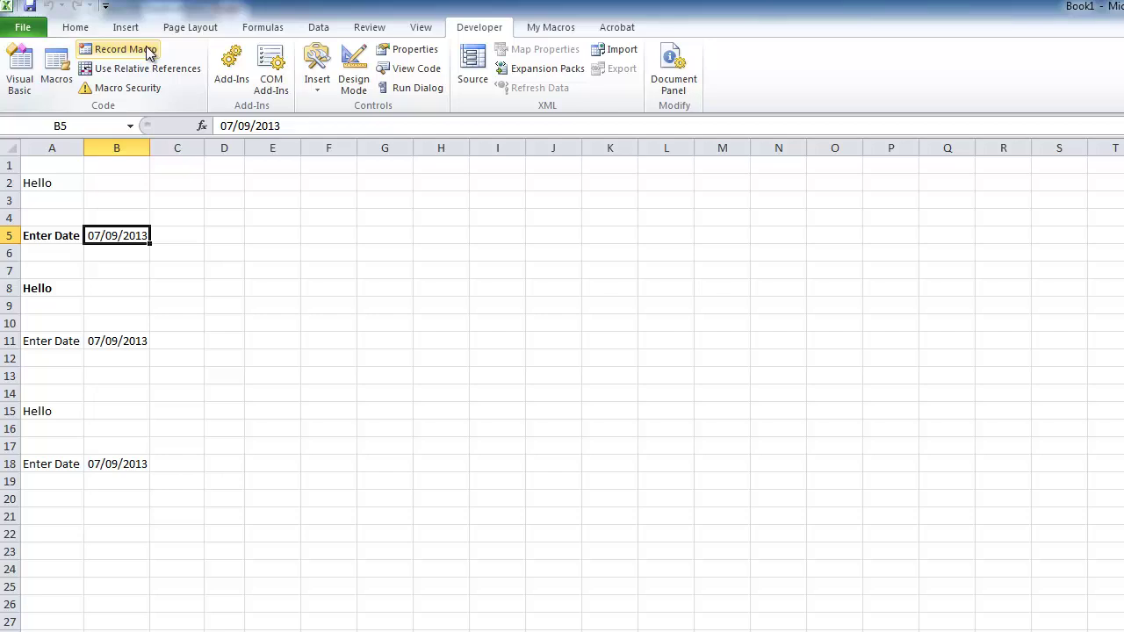
Step: Customize the ribbon by adding the ImportFilms macro to New Group in the custom My Macros tab
{"action": "right_click", "coordinate": [184, 105]}
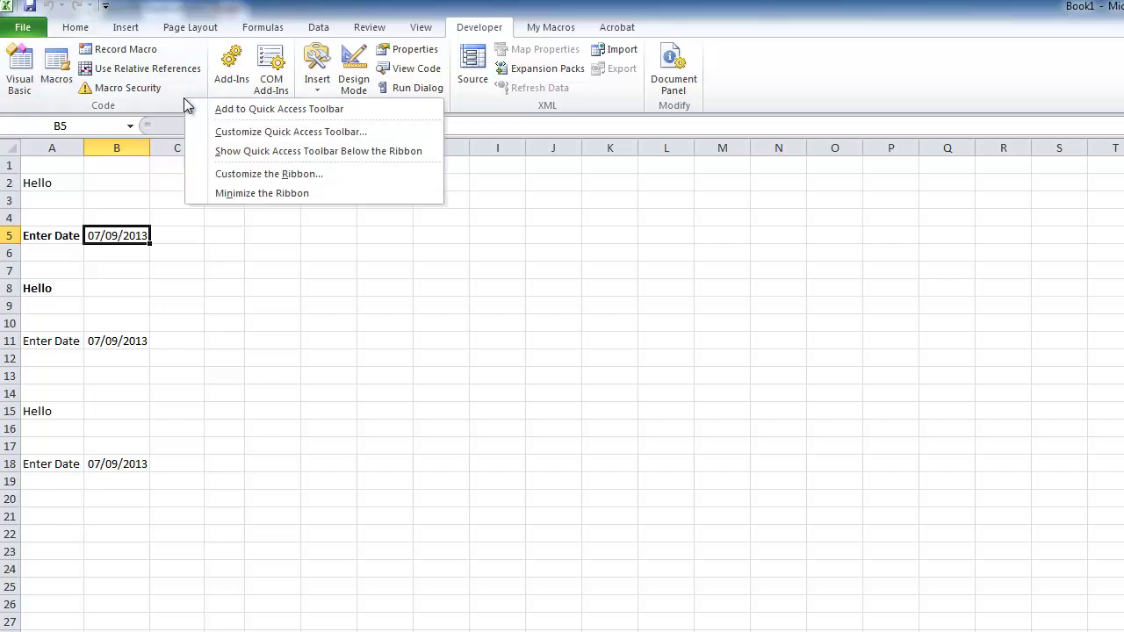
{"action": "left_click", "coordinate": [260, 174]}
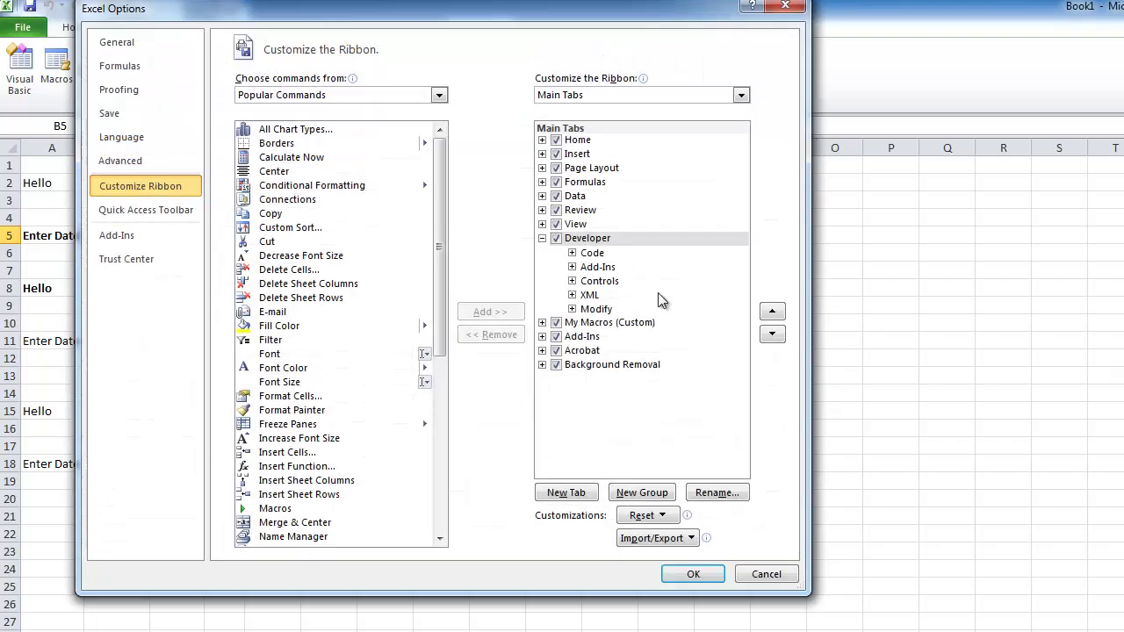
{"action": "left_click", "coordinate": [580, 323]}
{"action": "left_click", "coordinate": [542, 323]}
{"action": "left_click", "coordinate": [581, 337]}
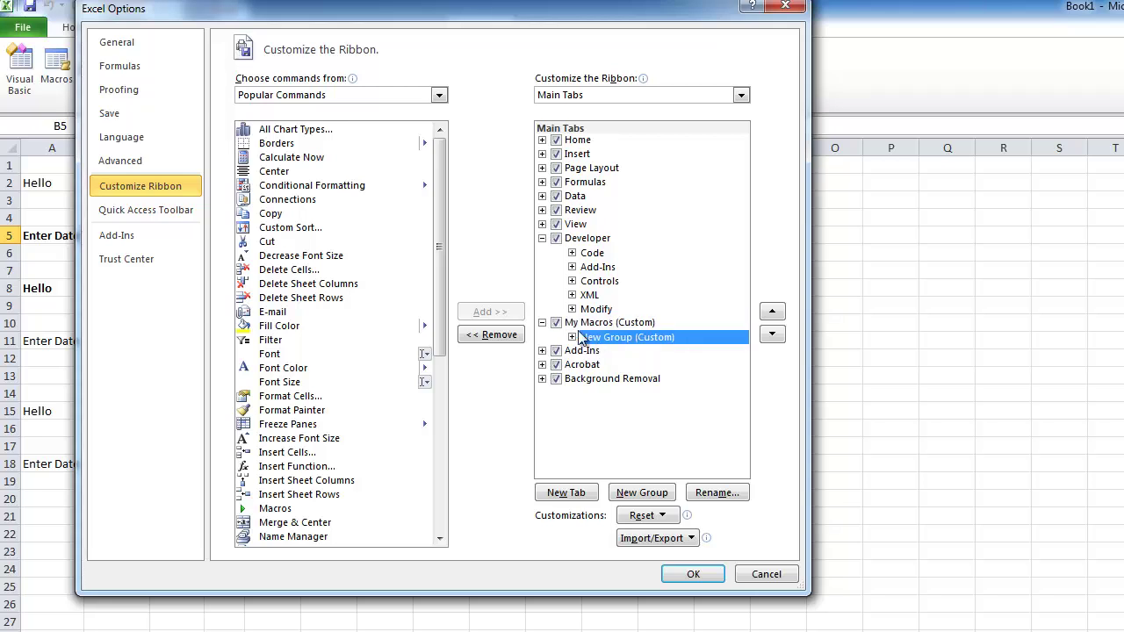
{"action": "left_click", "coordinate": [313, 96]}
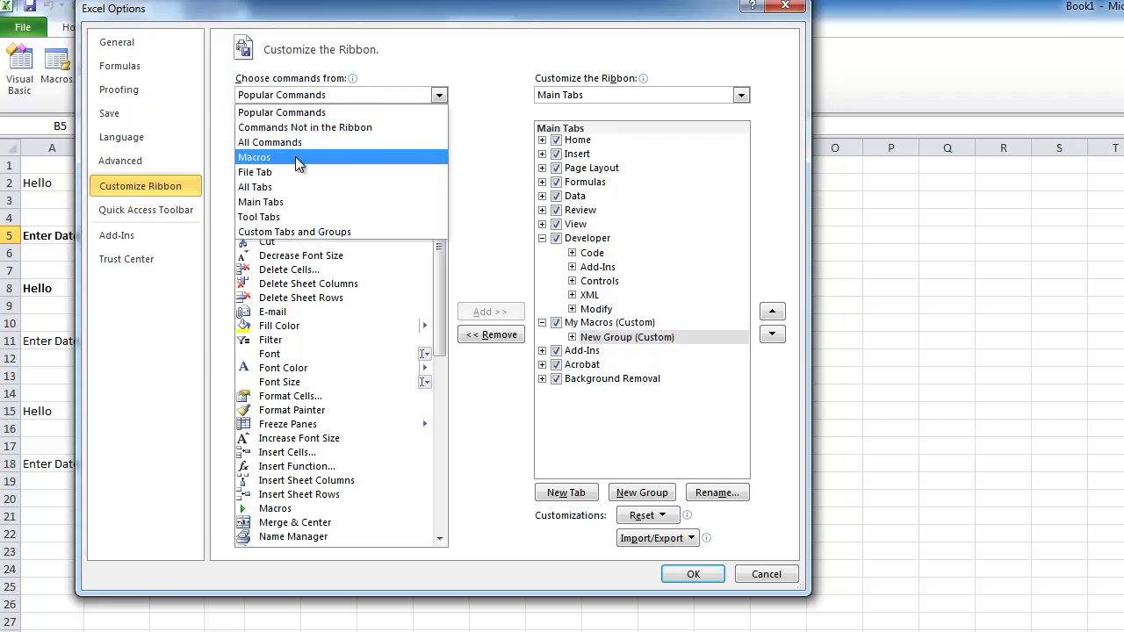
{"action": "left_click", "coordinate": [295, 156]}
{"action": "left_click", "coordinate": [290, 130]}
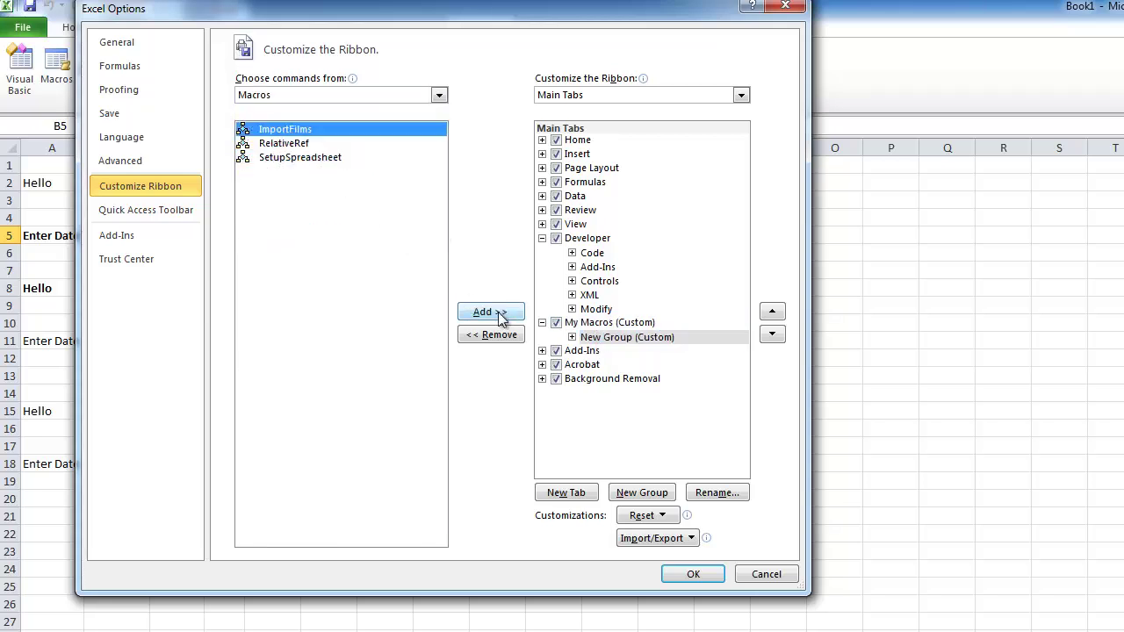
{"action": "left_click", "coordinate": [498, 313]}
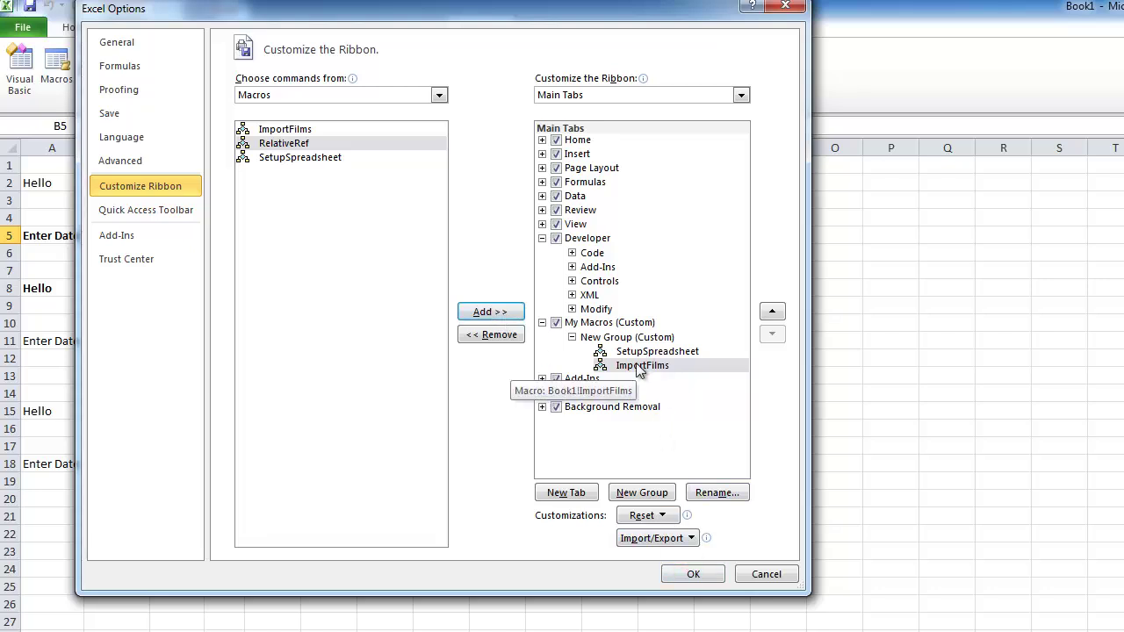
Step: Give the ImportFilms ribbon command a film reel symbol and apply the ribbon customization
{"action": "left_click", "coordinate": [715, 496]}
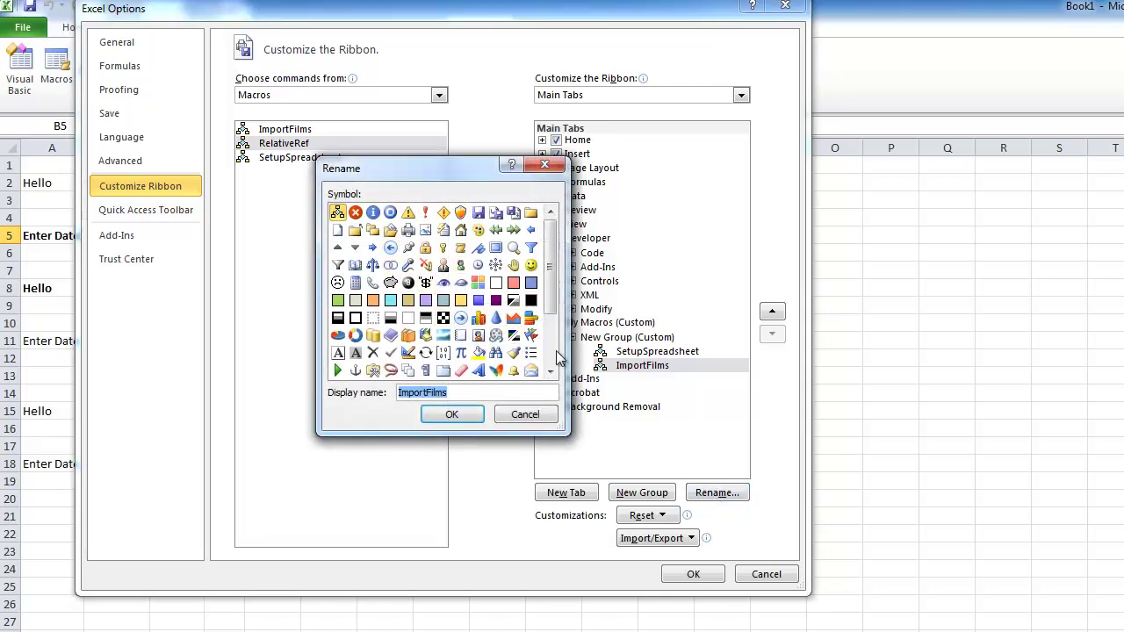
{"action": "left_click", "coordinate": [495, 335]}
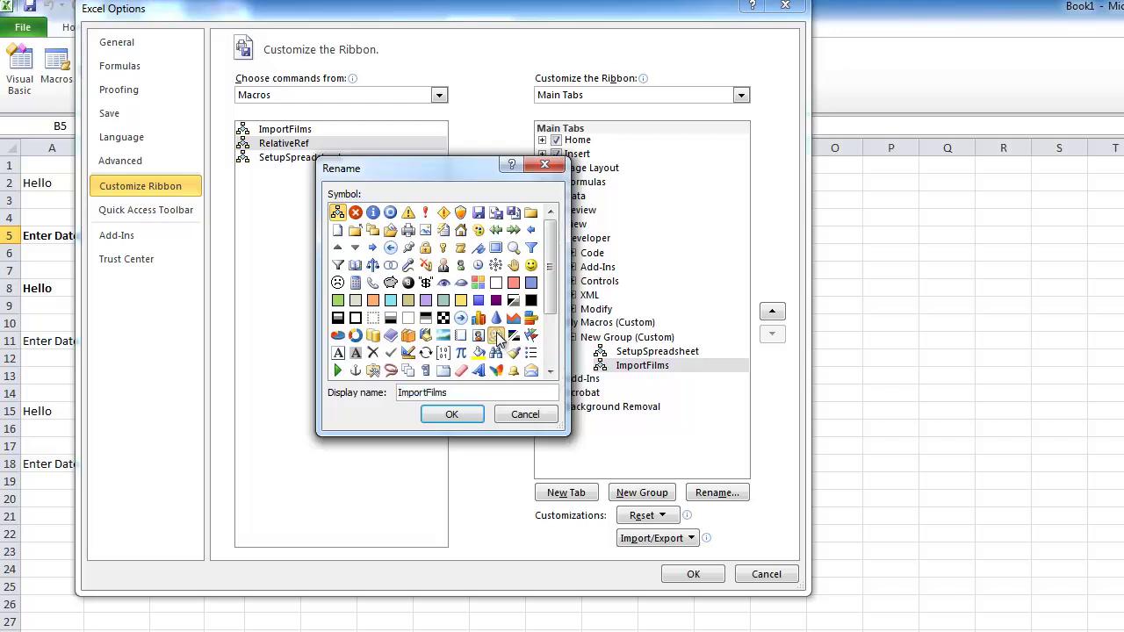
{"action": "left_click", "coordinate": [465, 414]}
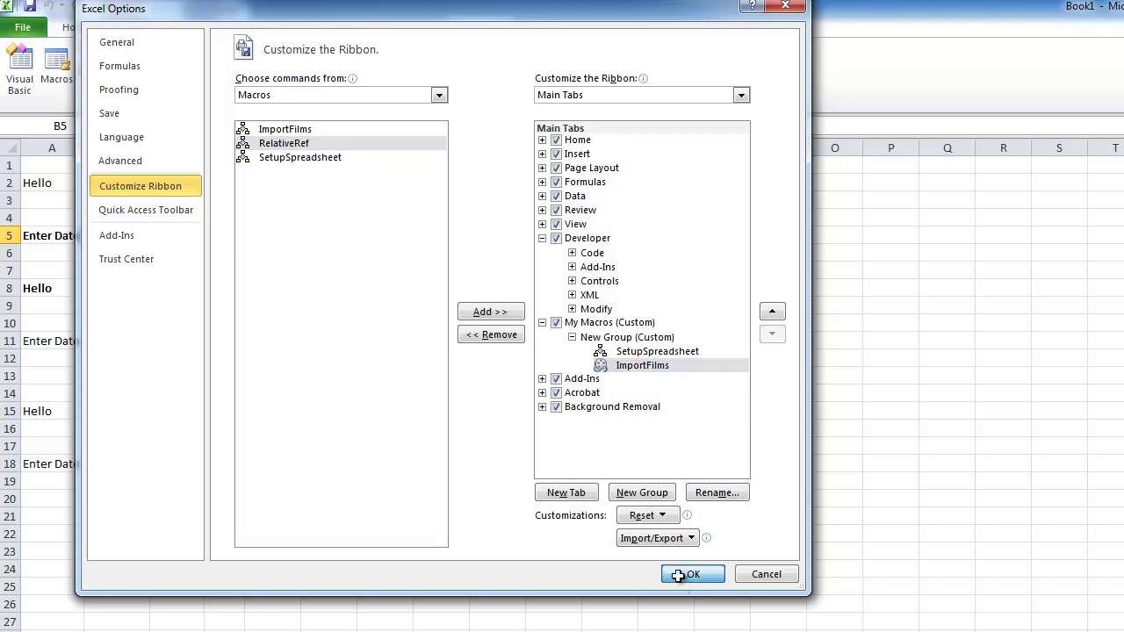
{"action": "left_click", "coordinate": [681, 574]}
Step: Run ImportFilms from its custom ribbon command and cancel replacing the existing tblDVDS.xlsx file
{"action": "left_click", "coordinate": [551, 27]}
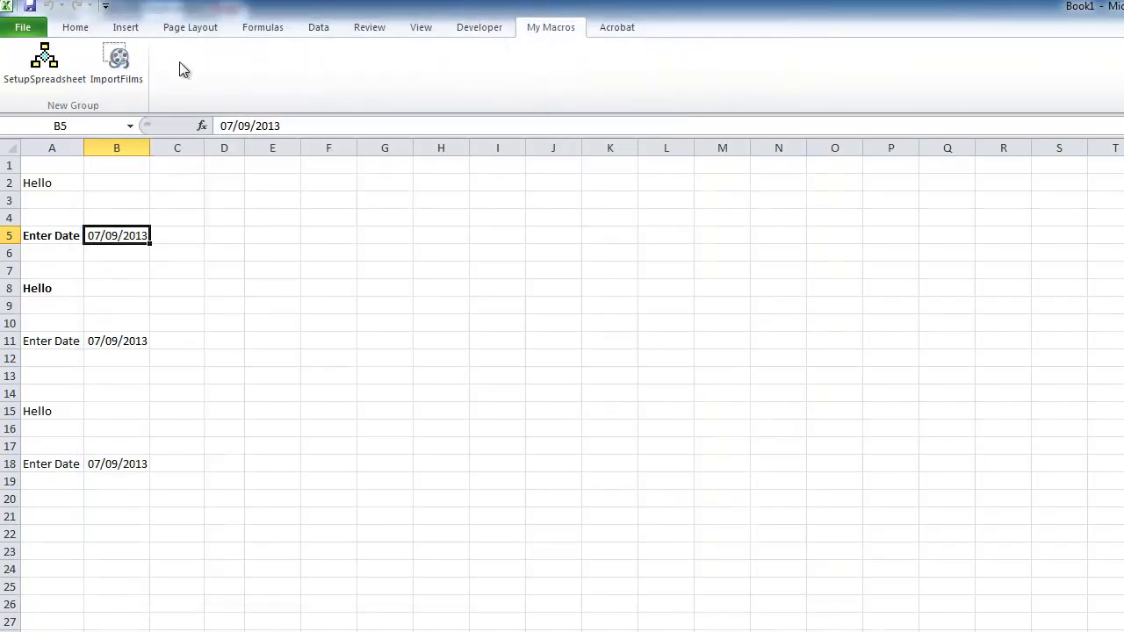
{"action": "left_click", "coordinate": [115, 63]}
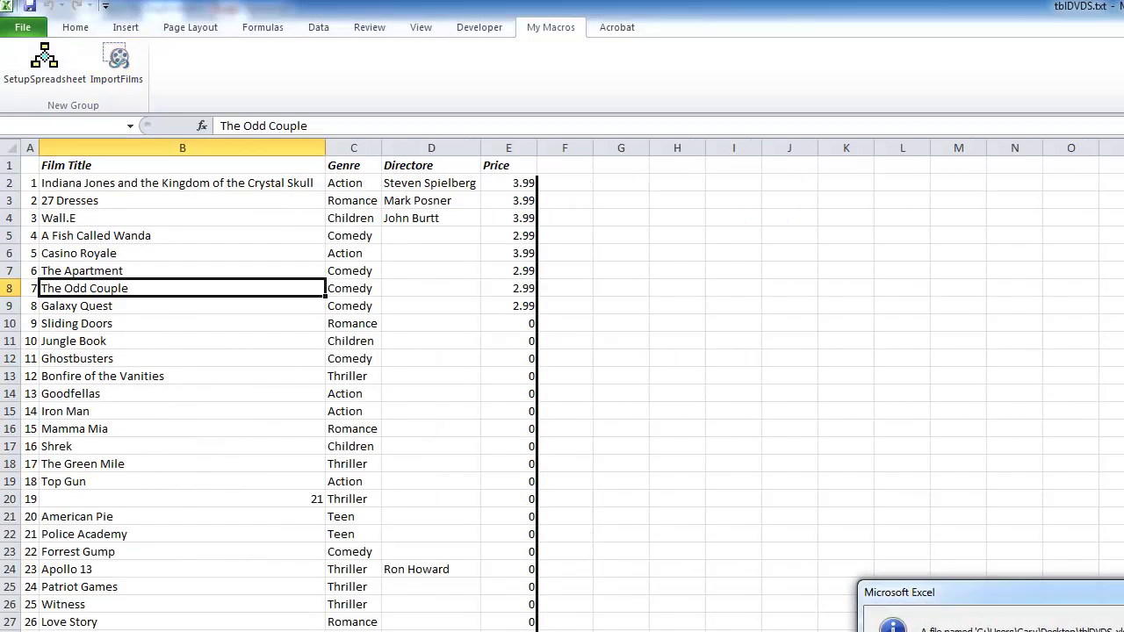
{"action": "left_click_drag", "start_coordinate": [1123, 595], "coordinate": [557, 347]}
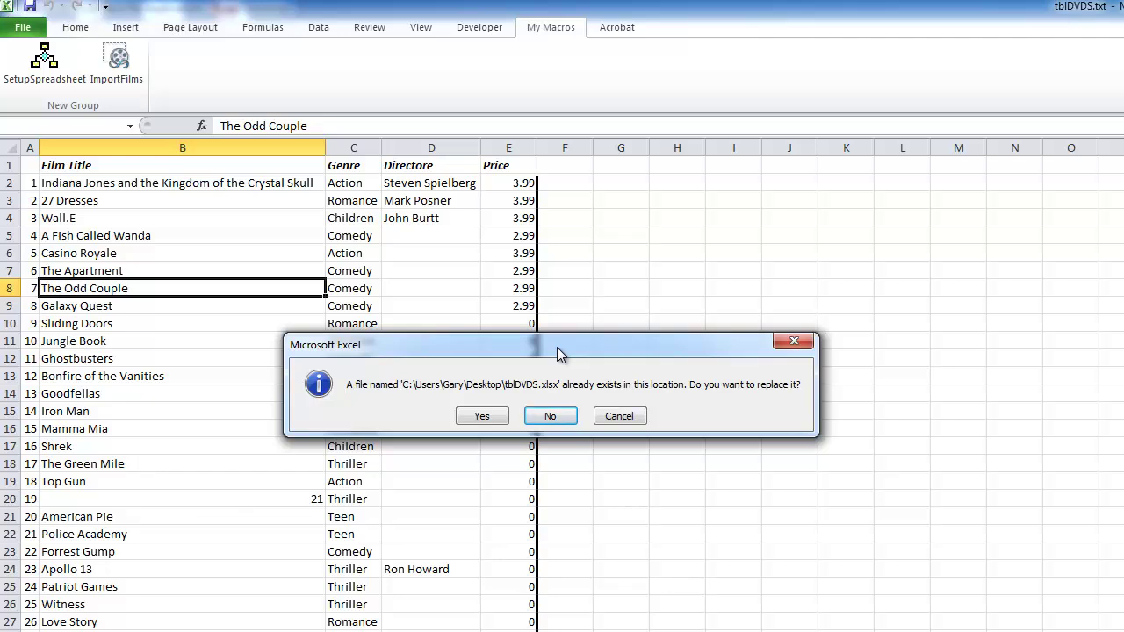
{"action": "left_click", "coordinate": [640, 419]}
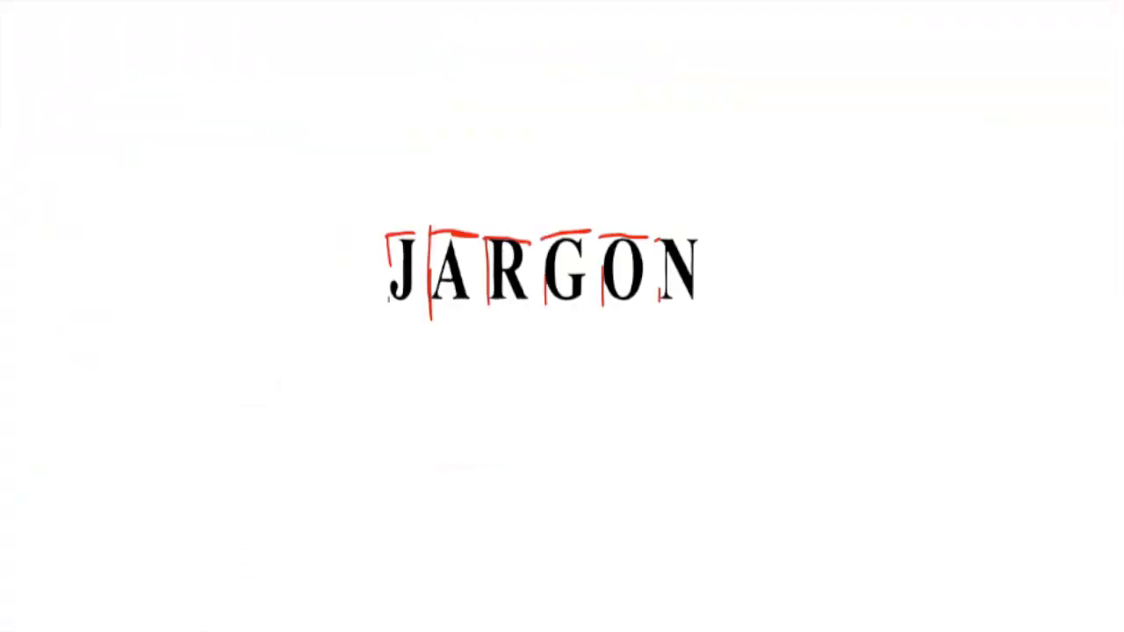